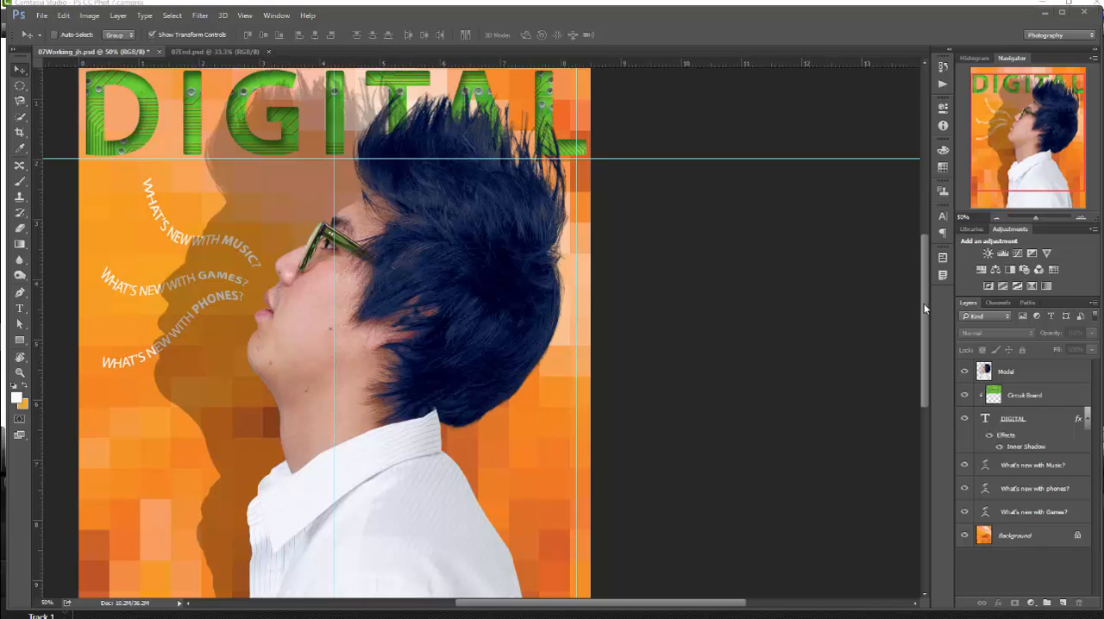
- Open the note attached near the lower edge of the cover and copy all of its text
{"action": "left_click_drag", "start_coordinate": [925, 321], "coordinate": [922, 339]}
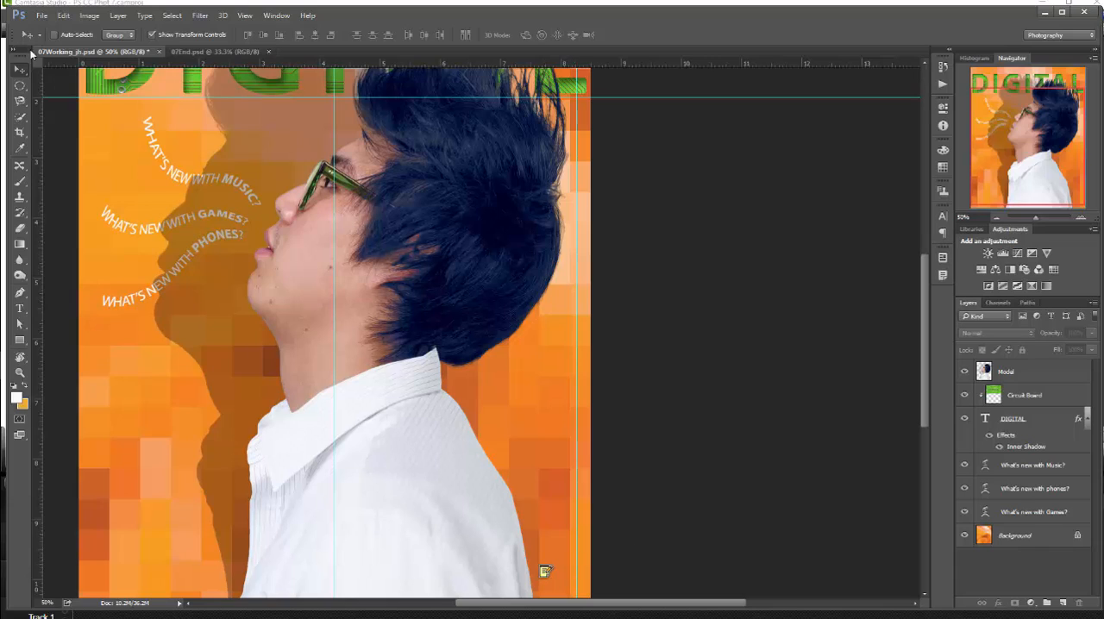
{"action": "double_click", "coordinate": [544, 570]}
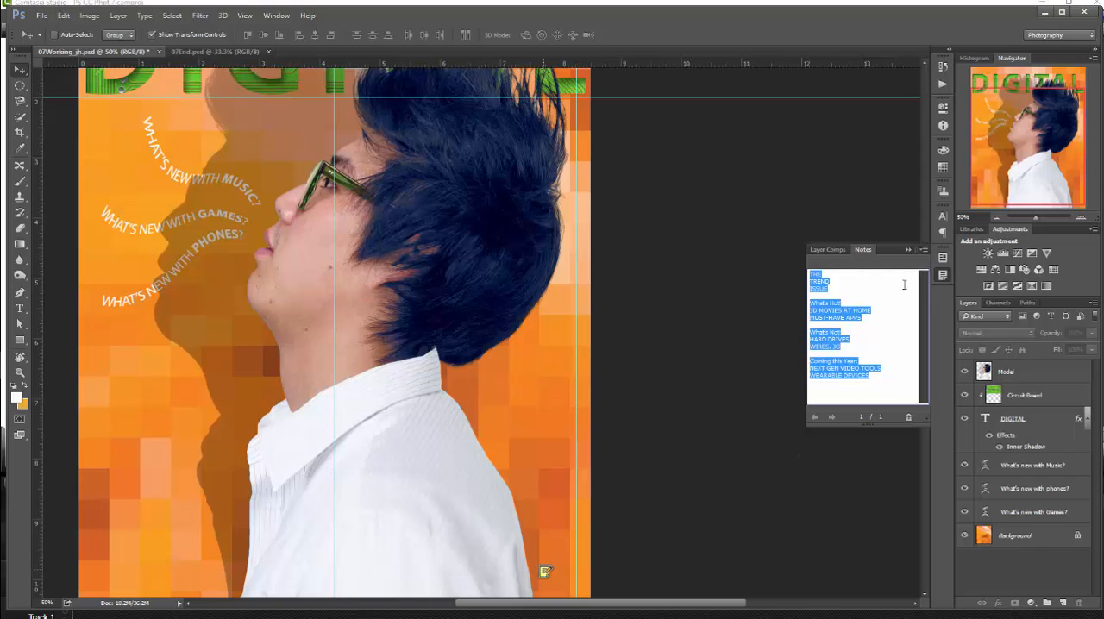
{"action": "left_click", "coordinate": [878, 378]}
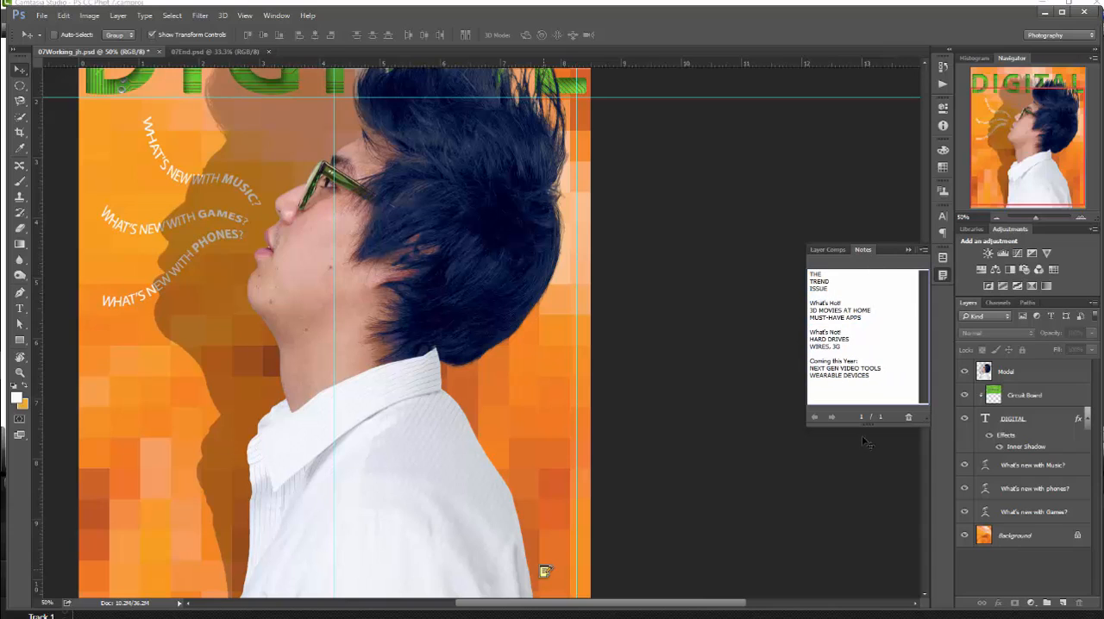
{"action": "left_click_drag", "start_coordinate": [867, 424], "coordinate": [800, 275]}
{"action": "key", "text": "ctrl+c"}
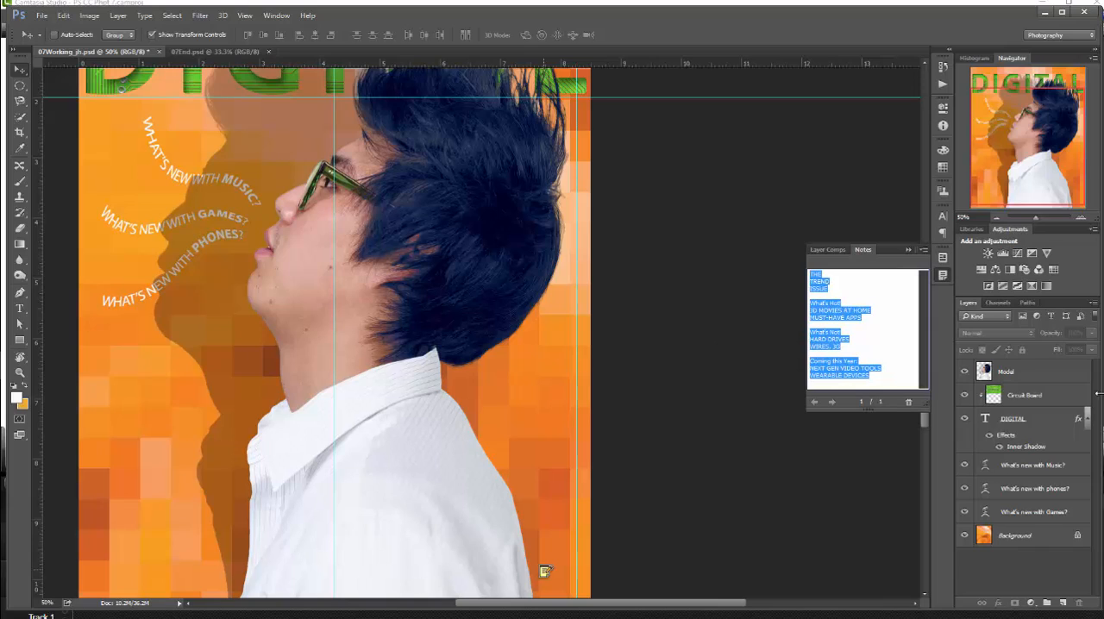
{"action": "left_click", "coordinate": [1020, 375]}
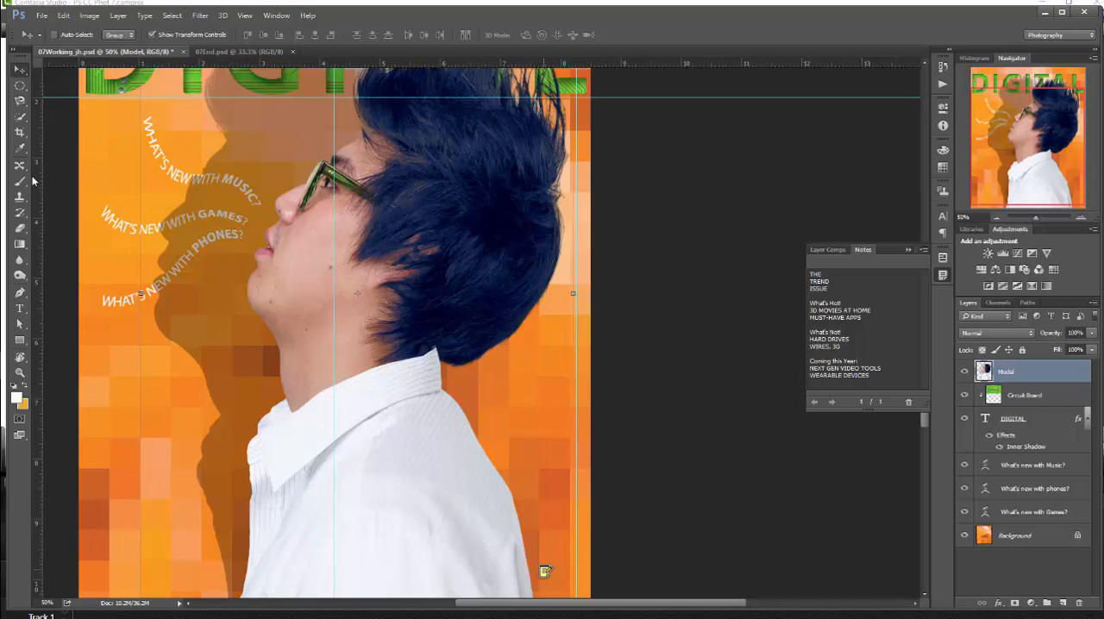
{"action": "left_click", "coordinate": [19, 308]}
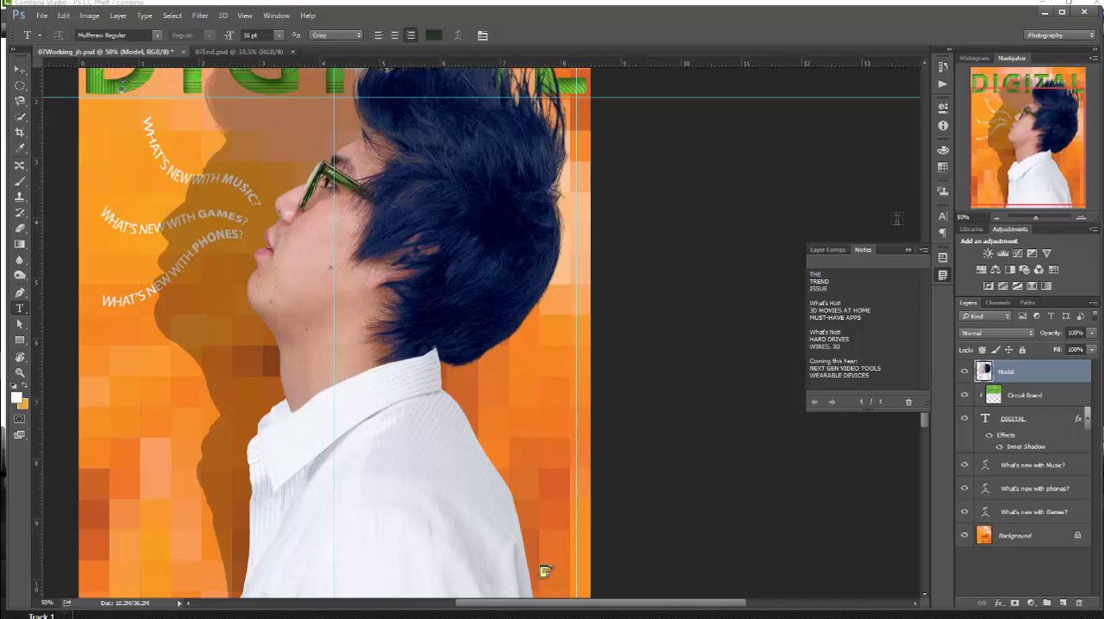
{"action": "left_click", "coordinate": [575, 94]}
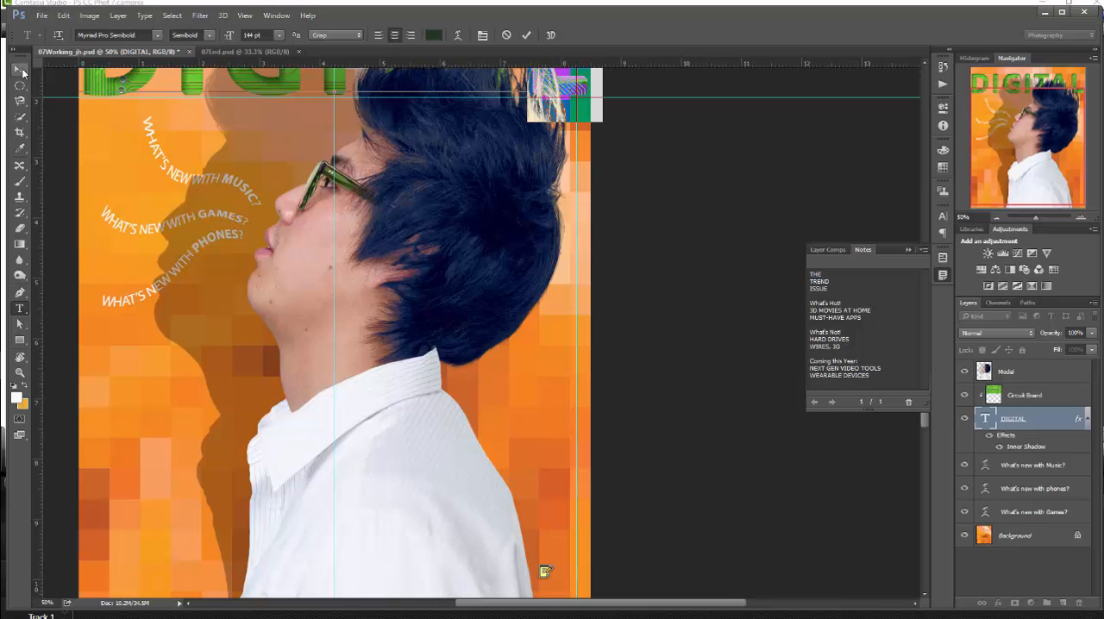
{"action": "left_click", "coordinate": [21, 71]}
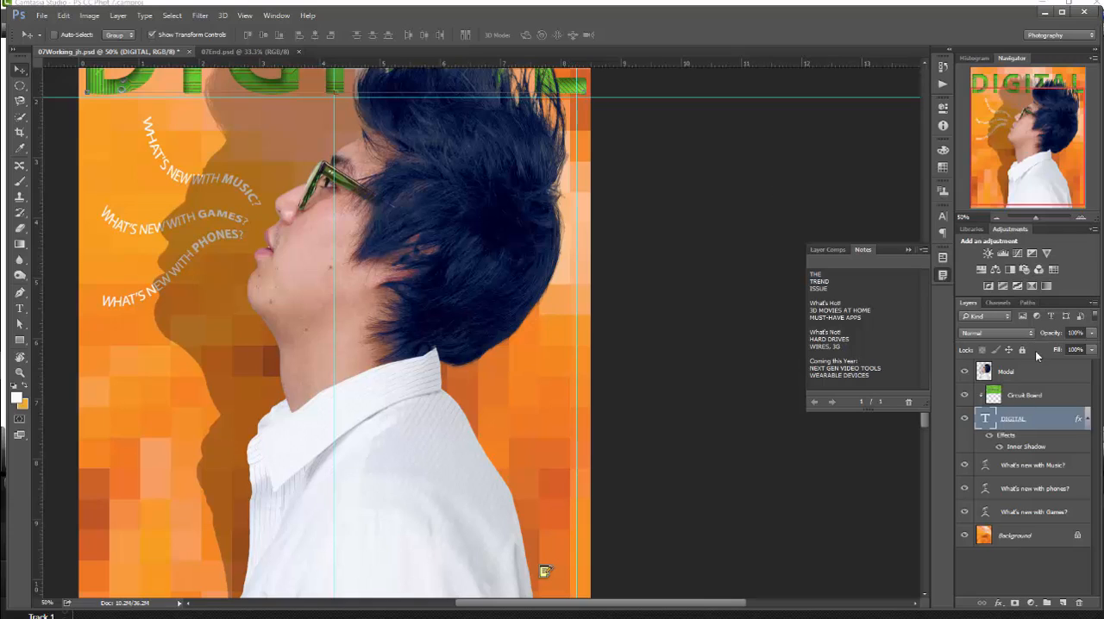
{"action": "left_click", "coordinate": [1033, 426], "text": "ctrl"}
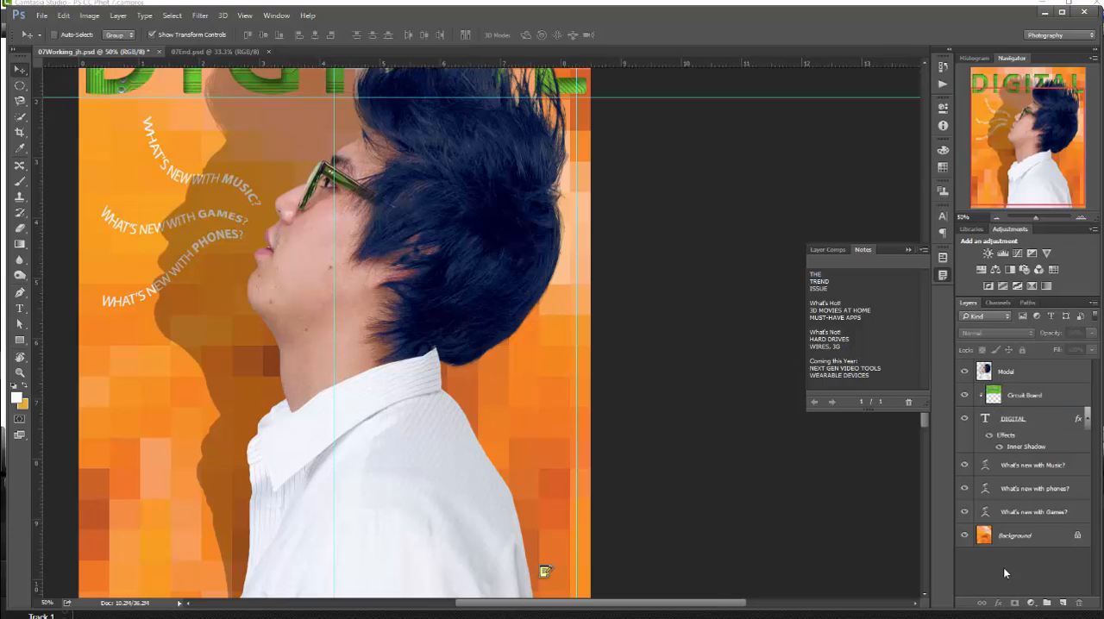
- Draw a paragraph text box about 4 by 8 inches above the Model layer, between the vertical guides and starting at the horizontal guide
{"action": "left_click", "coordinate": [1012, 373]}
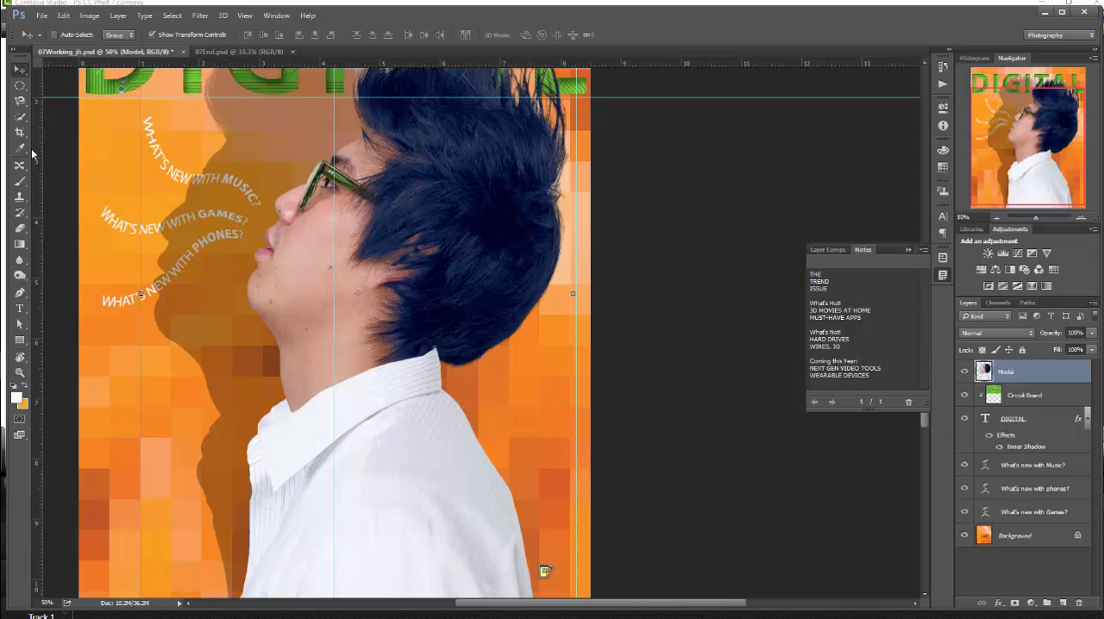
{"action": "left_click", "coordinate": [19, 308]}
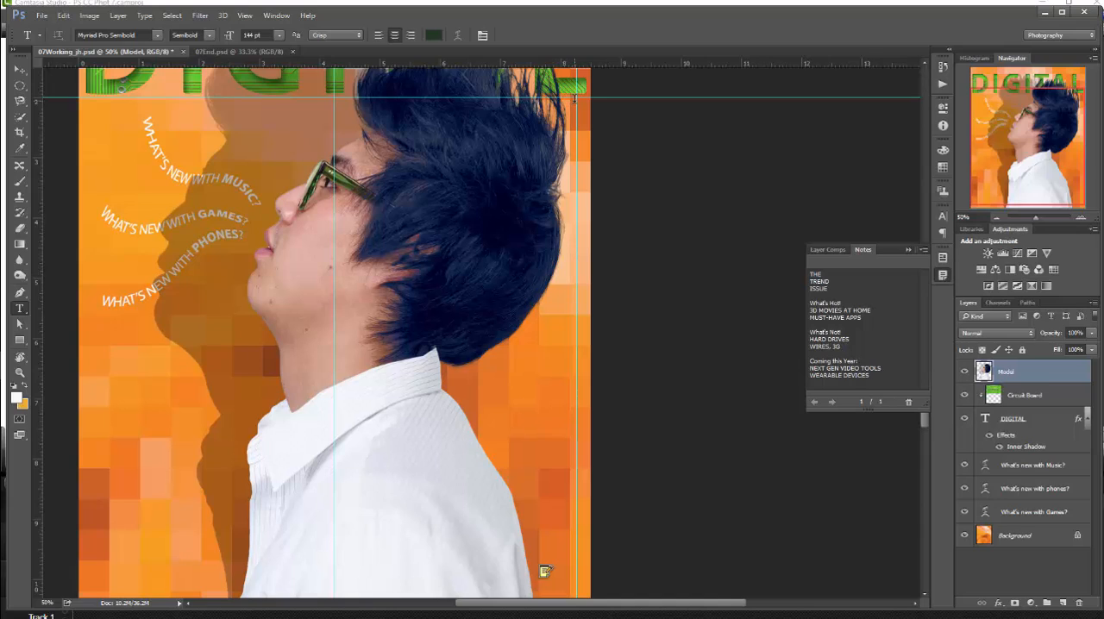
{"action": "left_click_drag", "start_coordinate": [574, 98], "coordinate": [335, 580]}
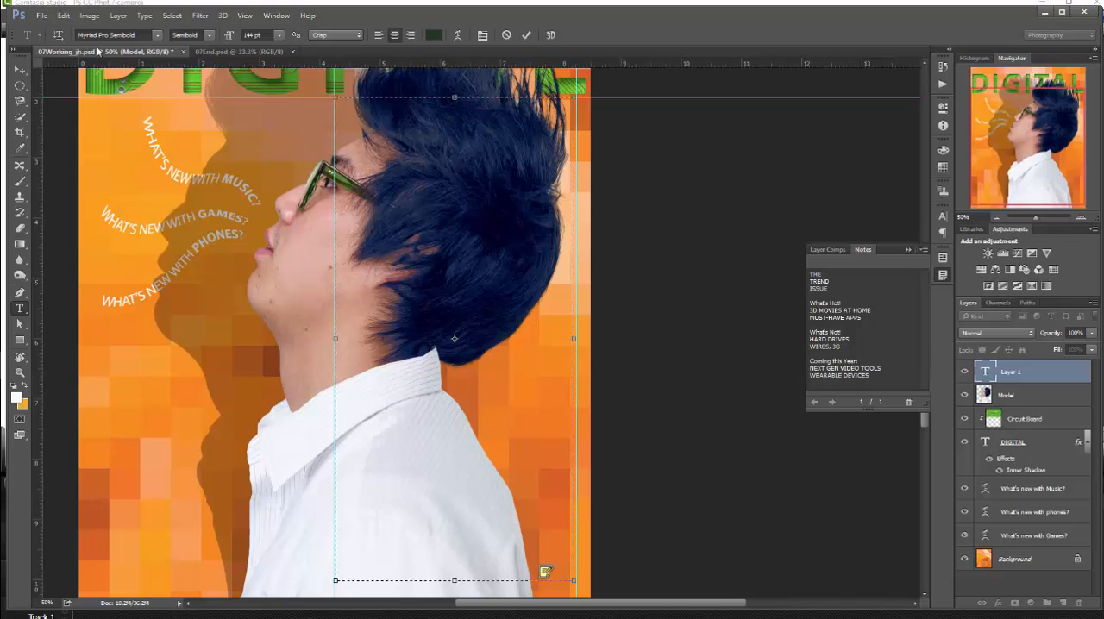
- Format the new text box's type as Myriad Pro Regular, 16 pt, right-aligned
{"action": "left_click", "coordinate": [260, 34]}
{"action": "type", "text": "16"}
{"action": "left_click", "coordinate": [210, 35]}
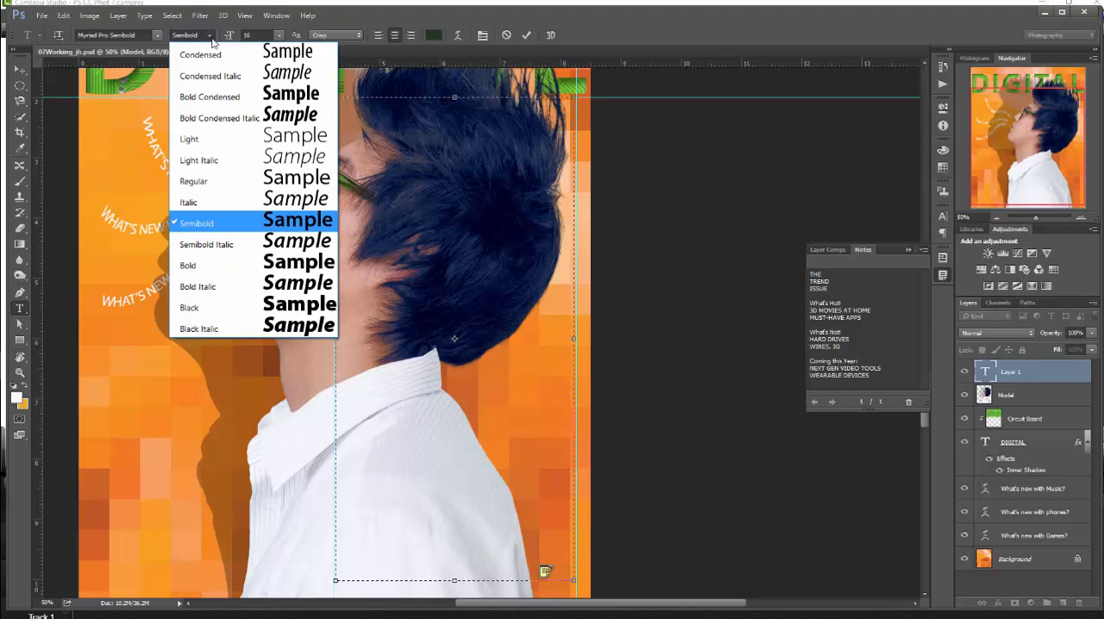
{"action": "left_click", "coordinate": [250, 179]}
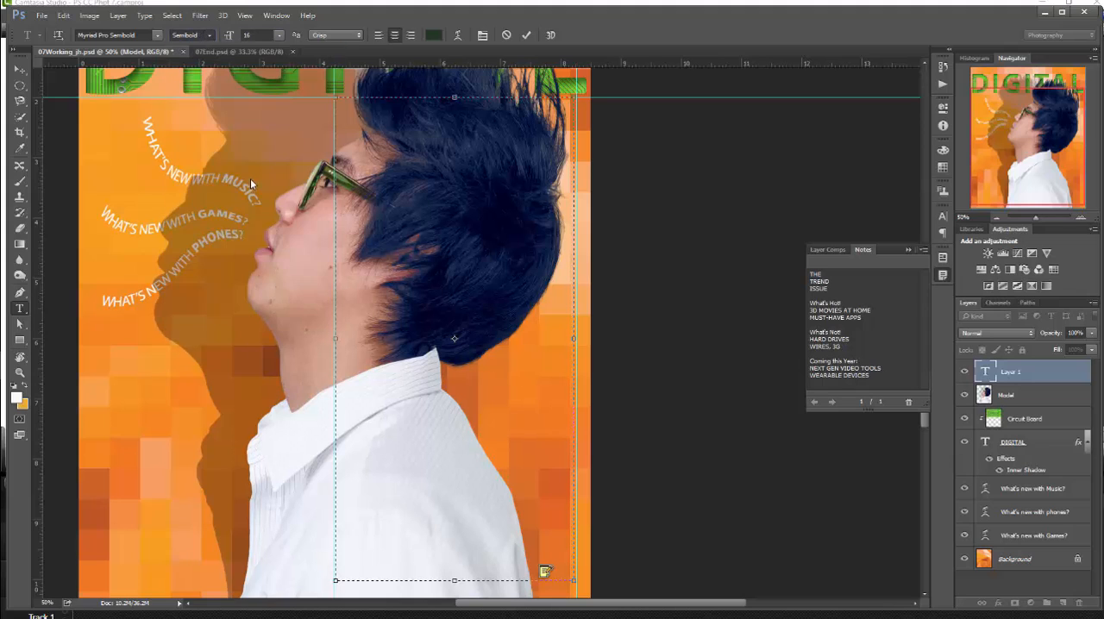
{"action": "left_click", "coordinate": [157, 35]}
{"action": "left_click", "coordinate": [155, 371]}
{"action": "left_click", "coordinate": [410, 38]}
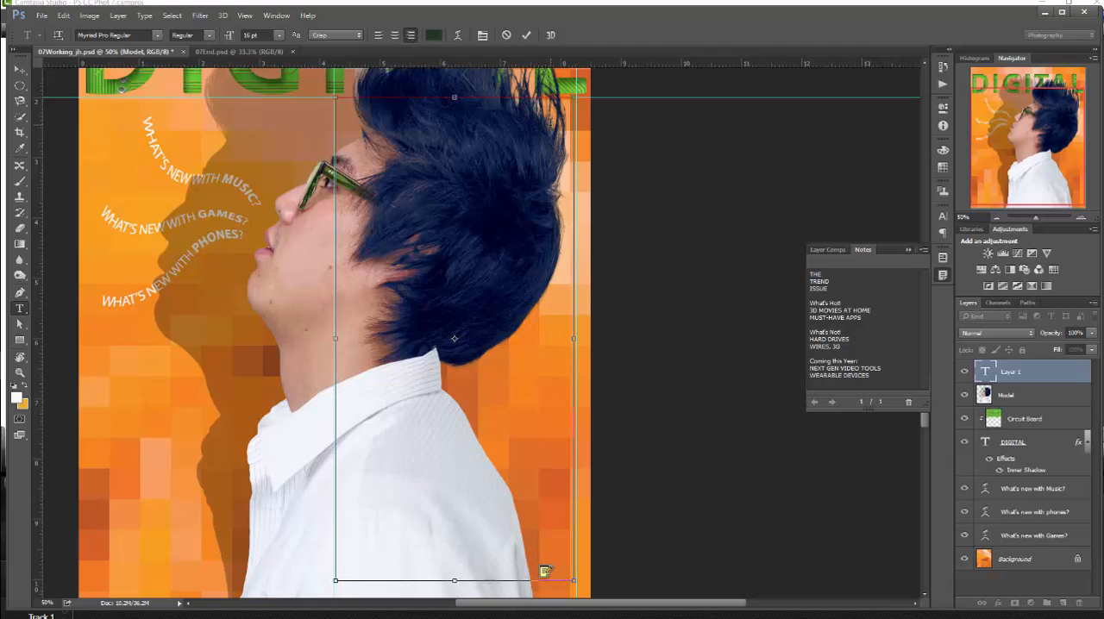
- Paste the copied note text into the text box and recolor all of it near-white (fdfefd)
{"action": "key", "text": "ctrl+v"}
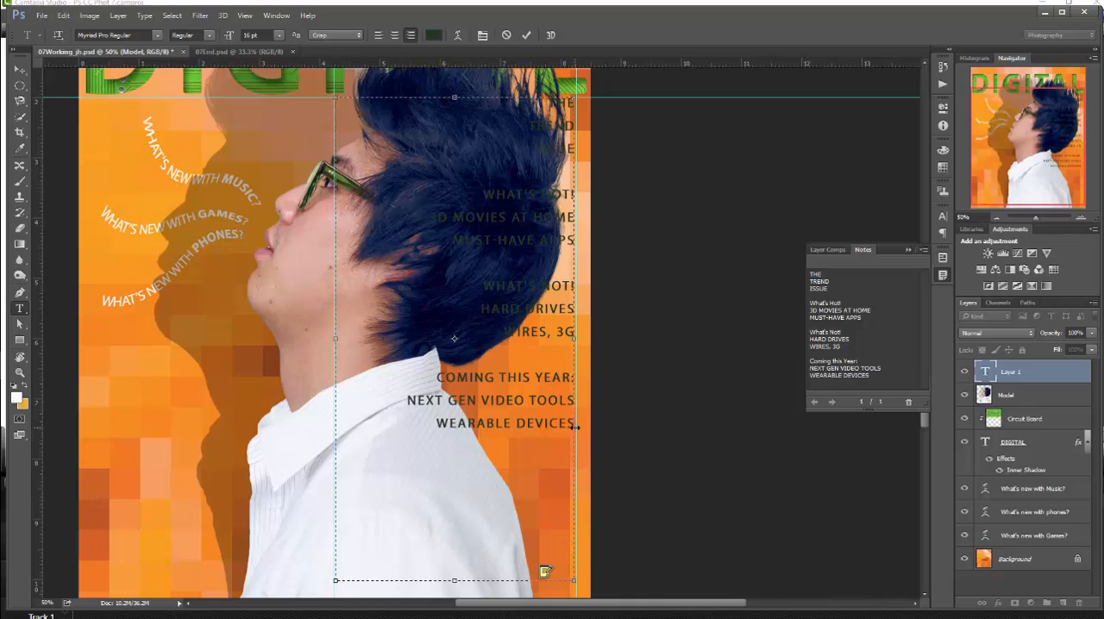
{"action": "left_click_drag", "start_coordinate": [572, 423], "coordinate": [484, 104]}
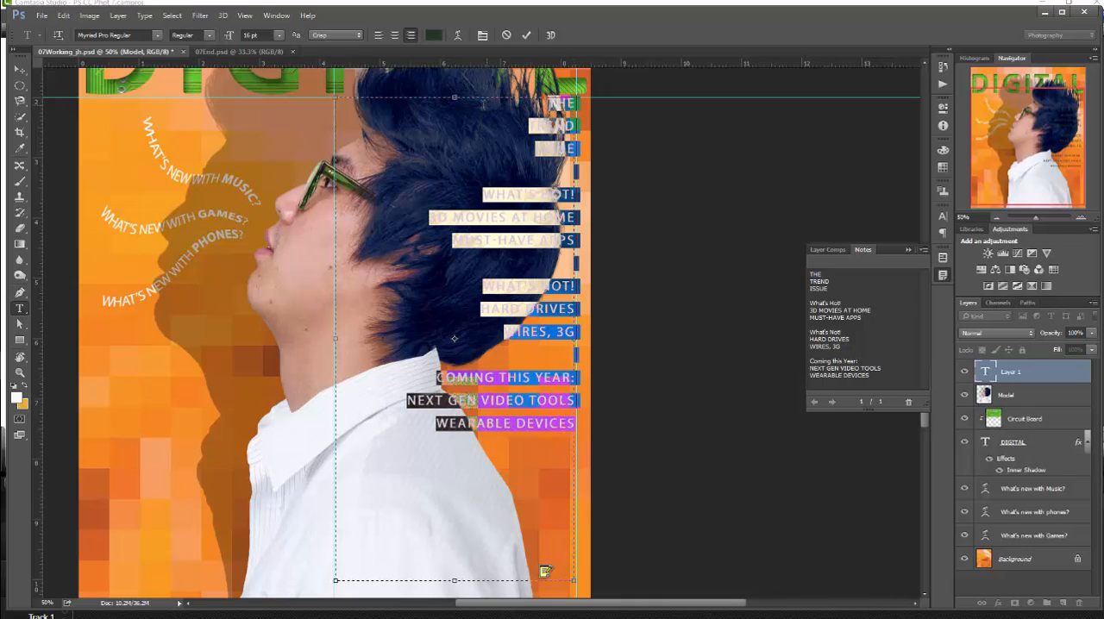
{"action": "left_click", "coordinate": [433, 34]}
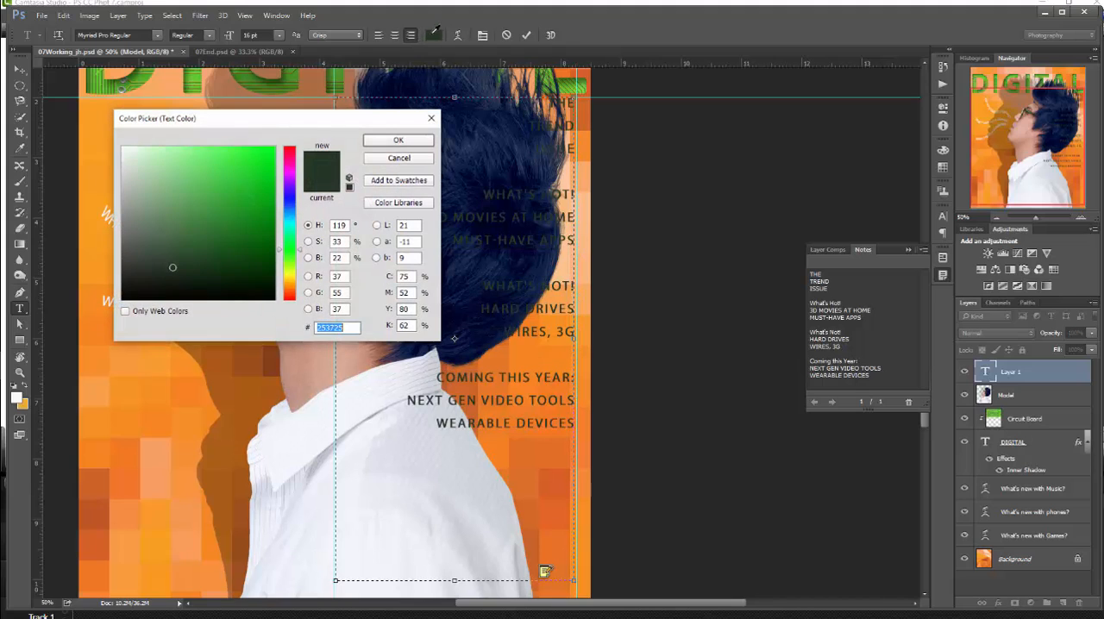
{"action": "left_click", "coordinate": [124, 149]}
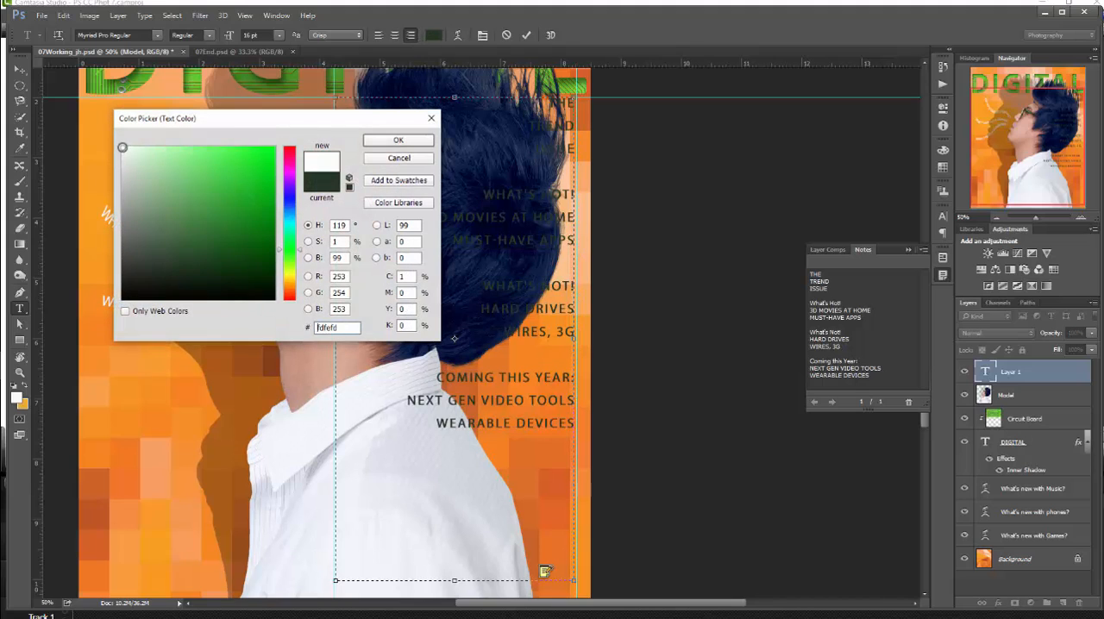
{"action": "left_click", "coordinate": [398, 142]}
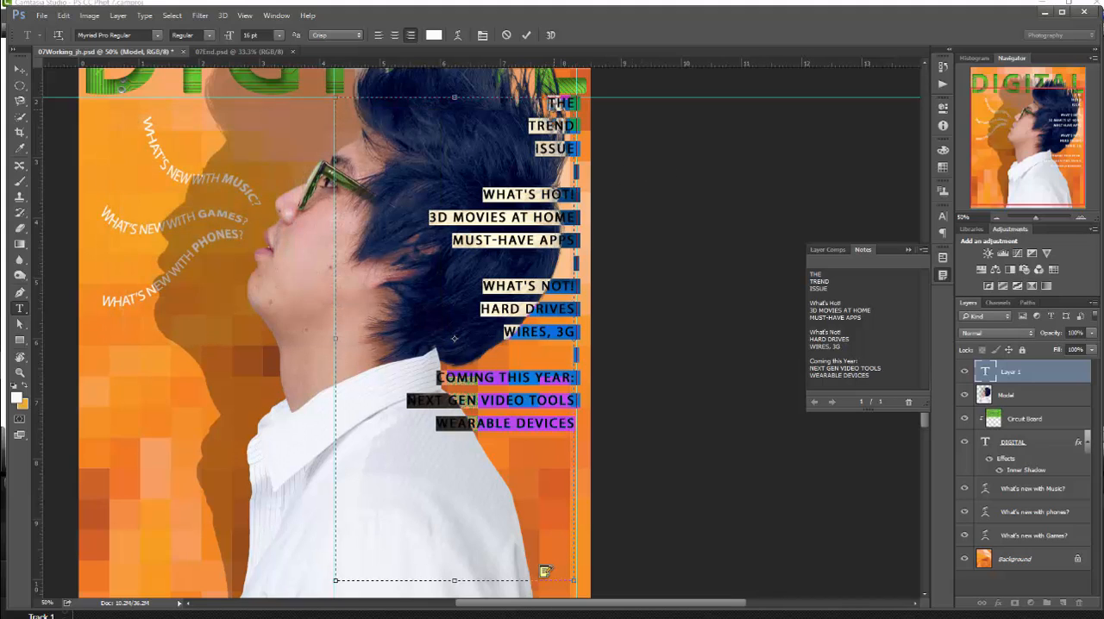
{"action": "key", "text": "ctrl+h"}
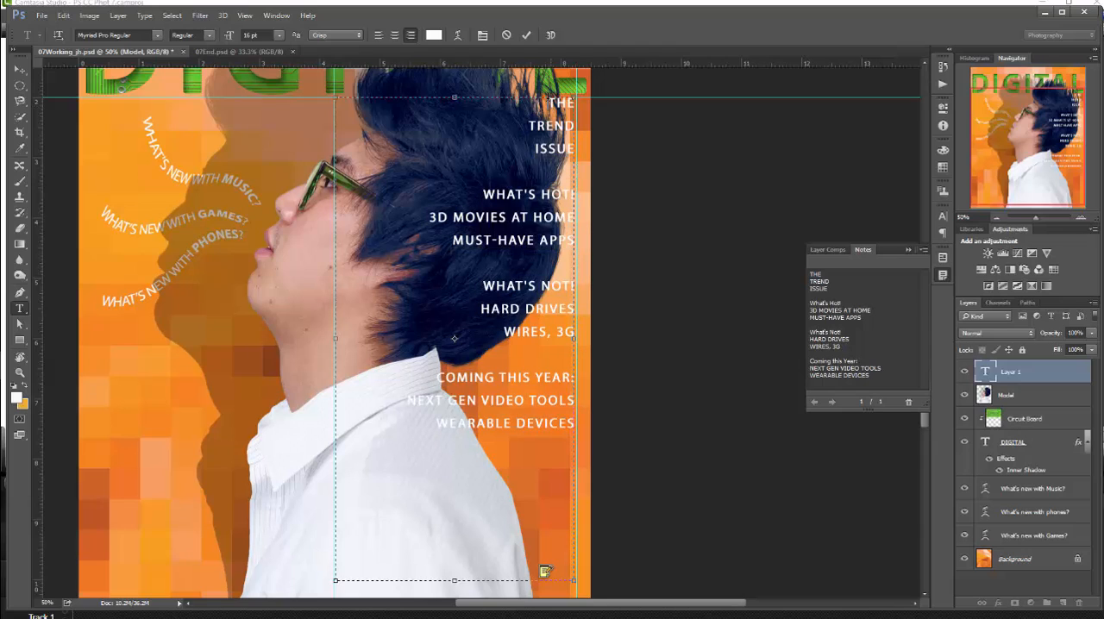
{"action": "key", "text": "ctrl+h"}
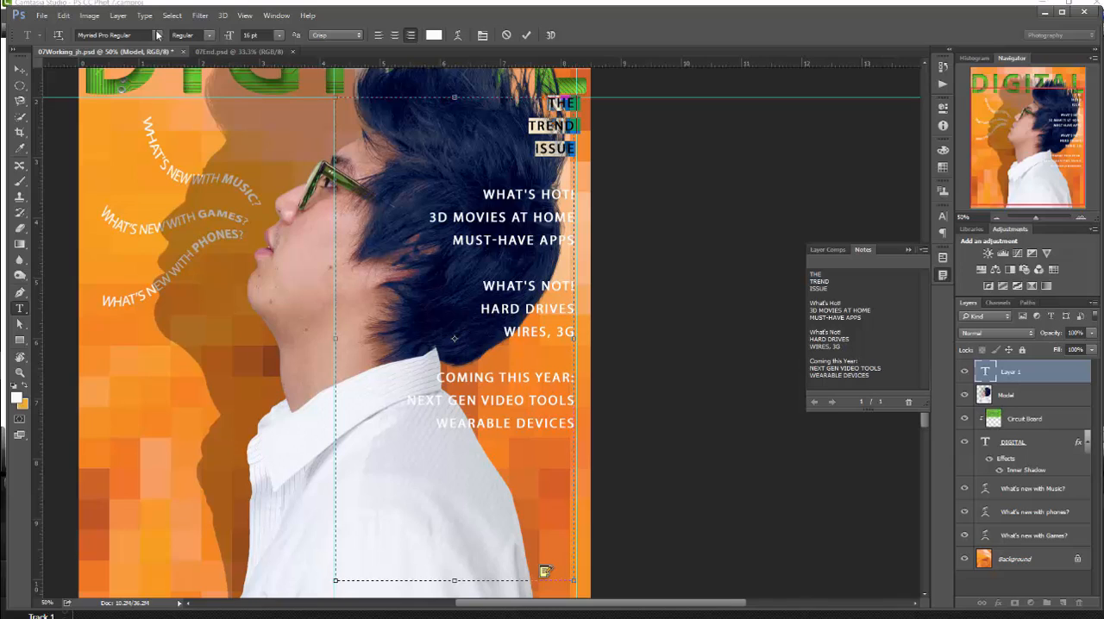
- Set the font size of the lines "THE TREND ISSUE" to 70 pt
{"action": "left_click", "coordinate": [267, 36]}
{"action": "type", "text": "70"}
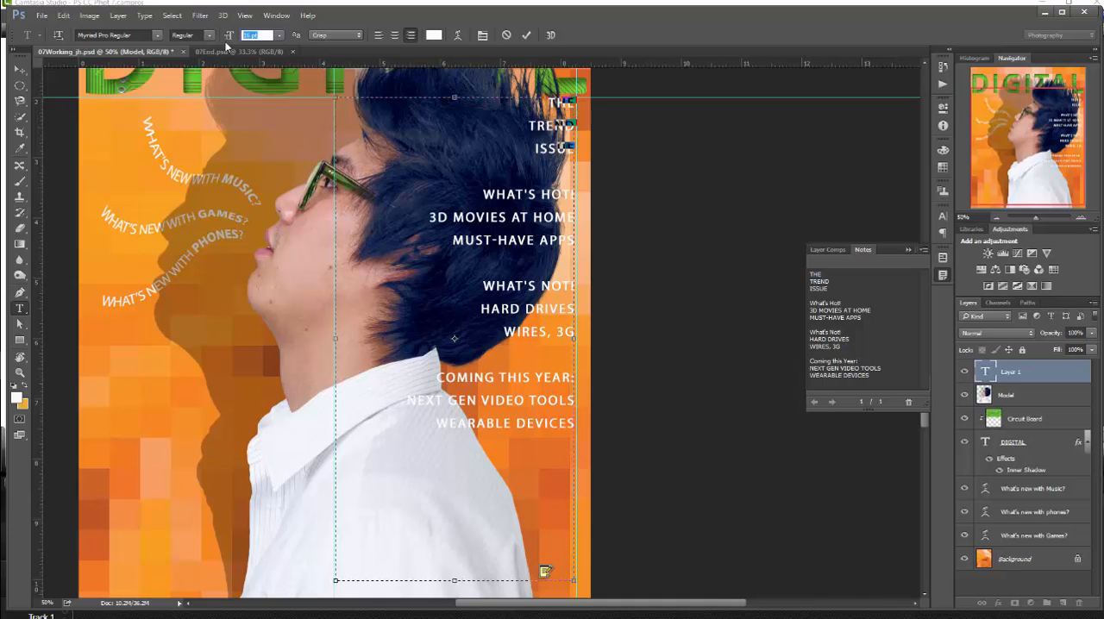
{"action": "key", "text": "Return"}
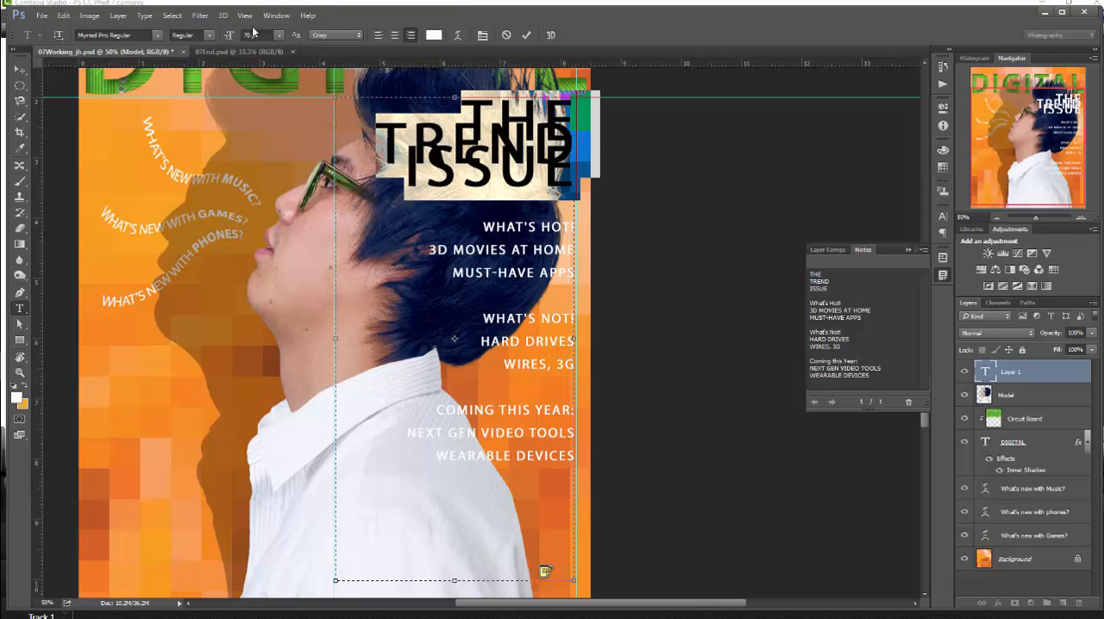
- Set the leading of "THE TREND ISSUE" to 55 pt and its tracking to 50
{"action": "left_click", "coordinate": [482, 36]}
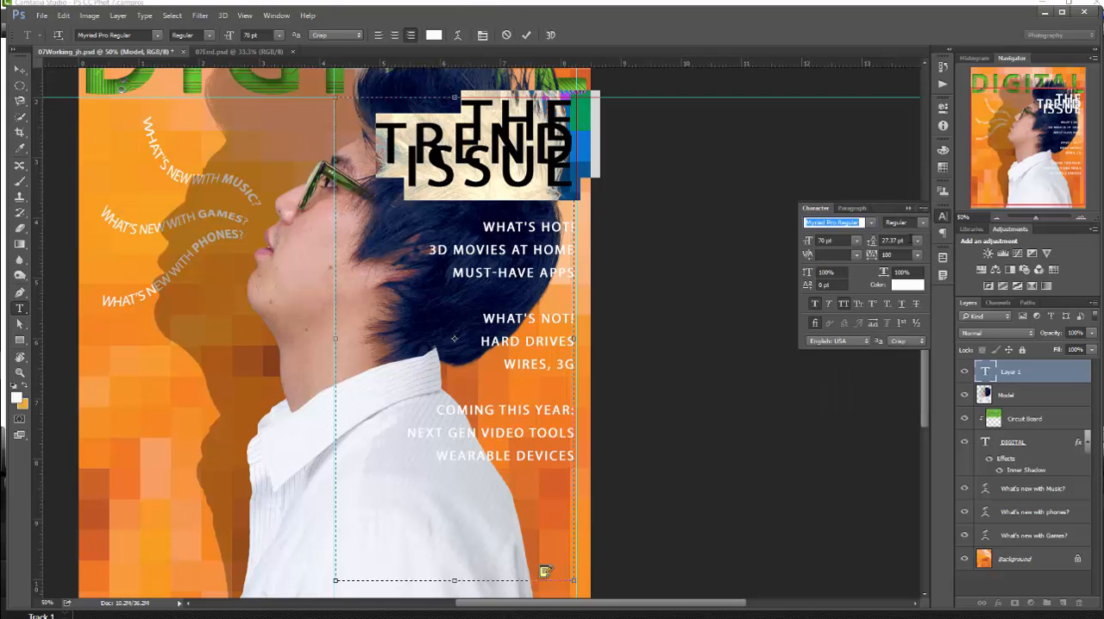
{"action": "left_click", "coordinate": [917, 240]}
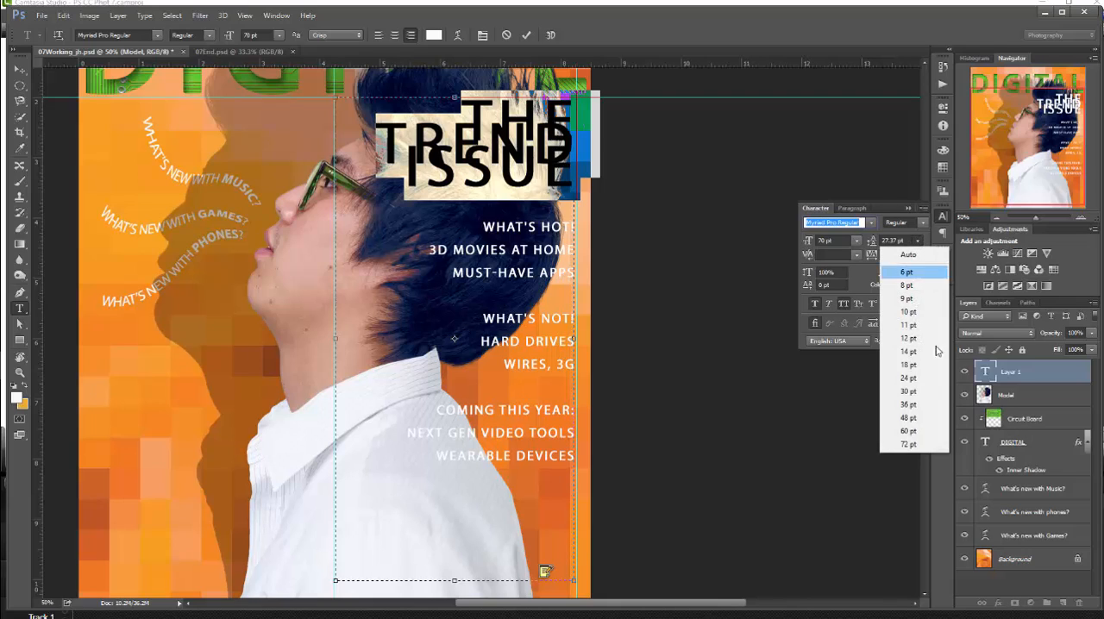
{"action": "left_click", "coordinate": [920, 421]}
{"action": "left_click_drag", "start_coordinate": [905, 241], "coordinate": [842, 247]}
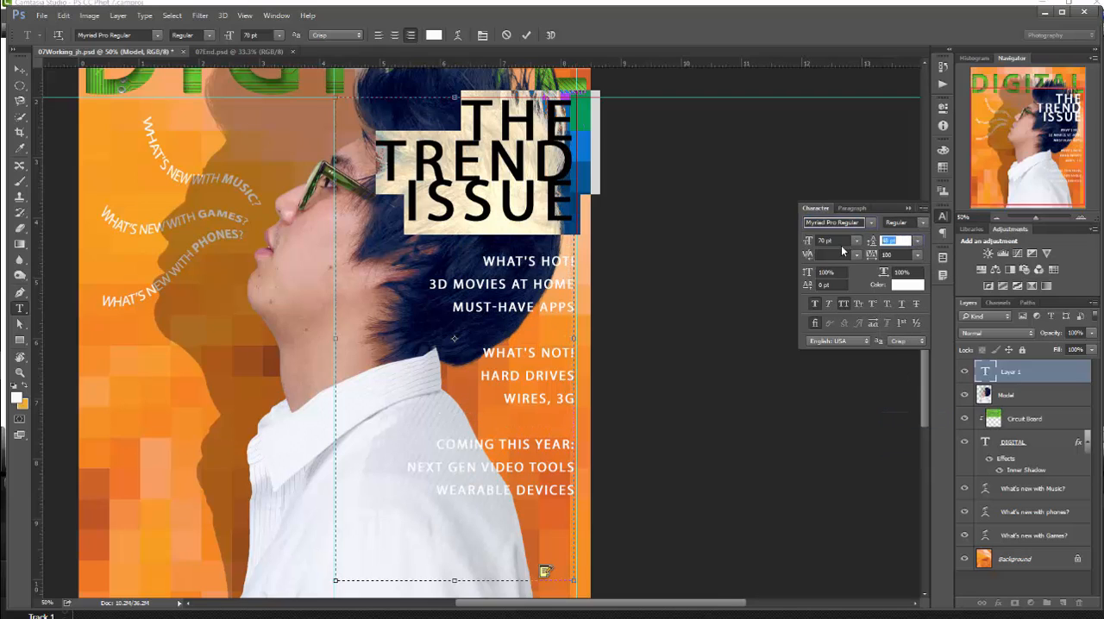
{"action": "type", "text": "55"}
{"action": "key", "text": "Return"}
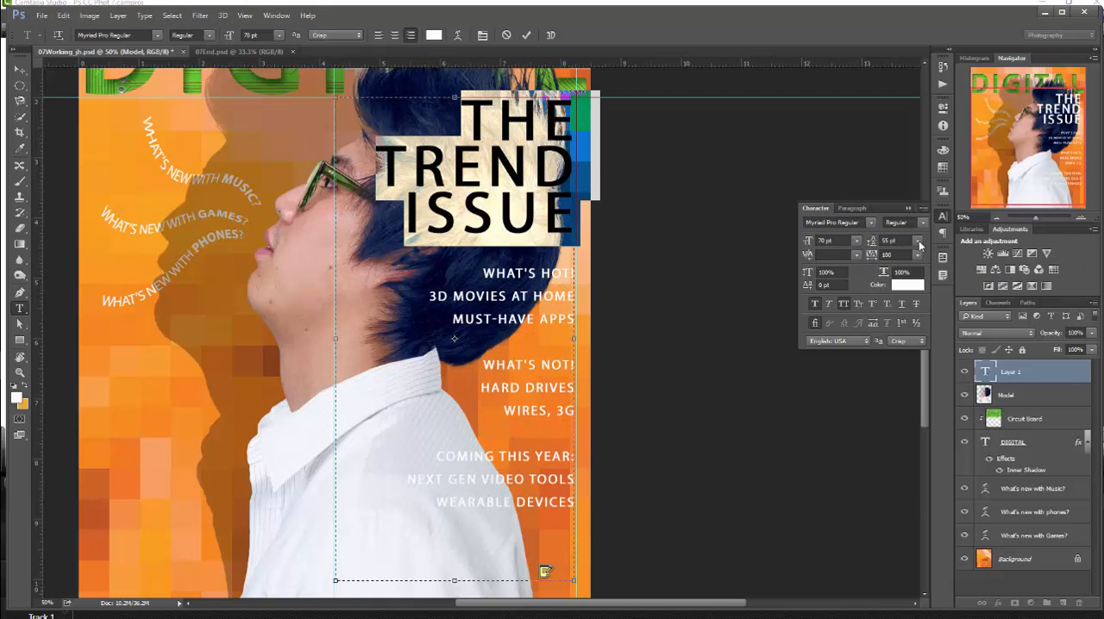
{"action": "left_click_drag", "start_coordinate": [911, 255], "coordinate": [860, 257]}
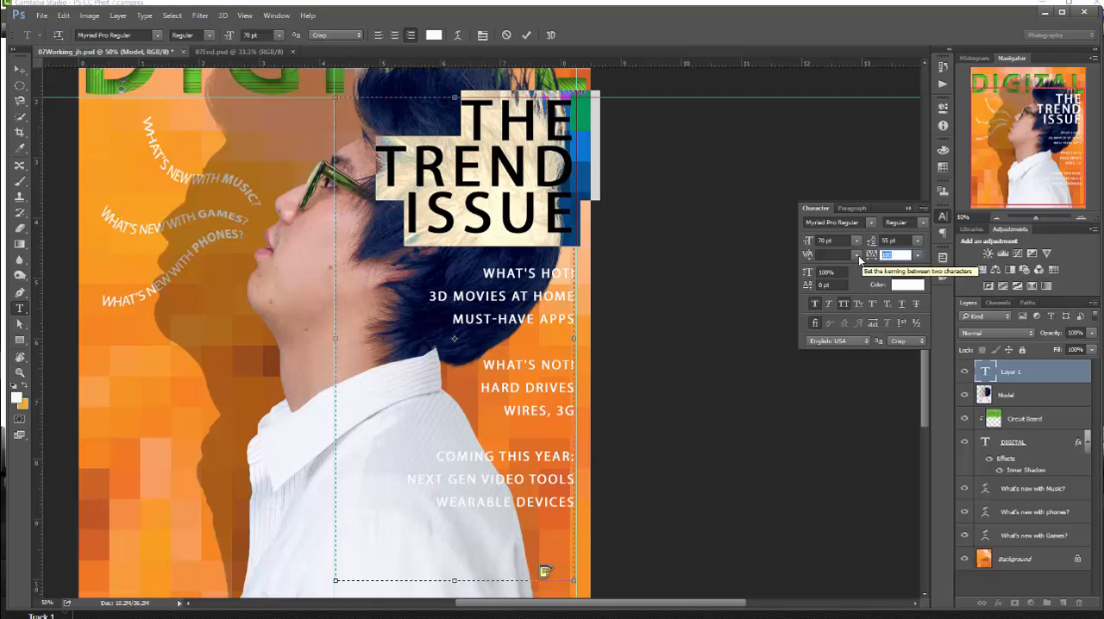
{"action": "type", "text": "50"}
{"action": "key", "text": "Return"}
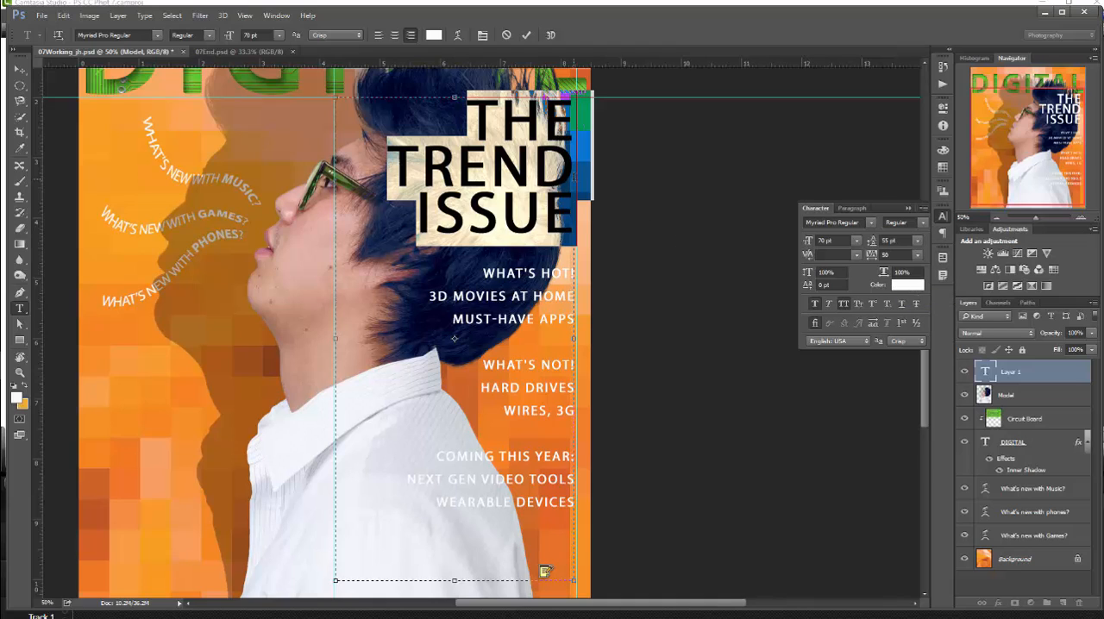
- Change the word "TREND" to the Bold font style and turn off its faux bold
{"action": "left_click", "coordinate": [564, 189]}
{"action": "double_click", "coordinate": [484, 166]}
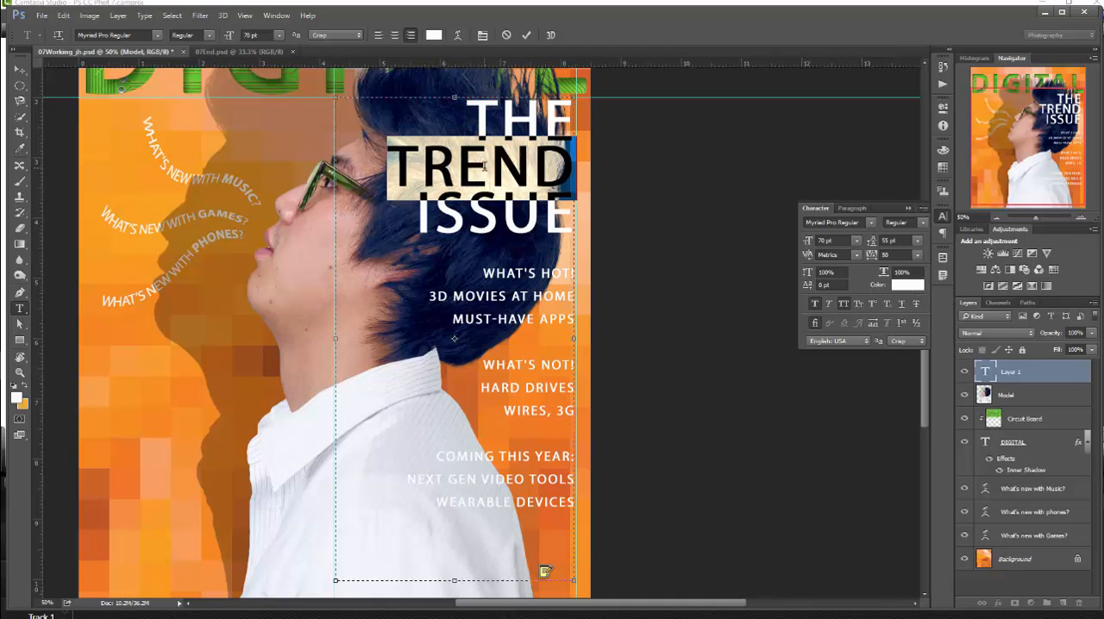
{"action": "left_click", "coordinate": [922, 223]}
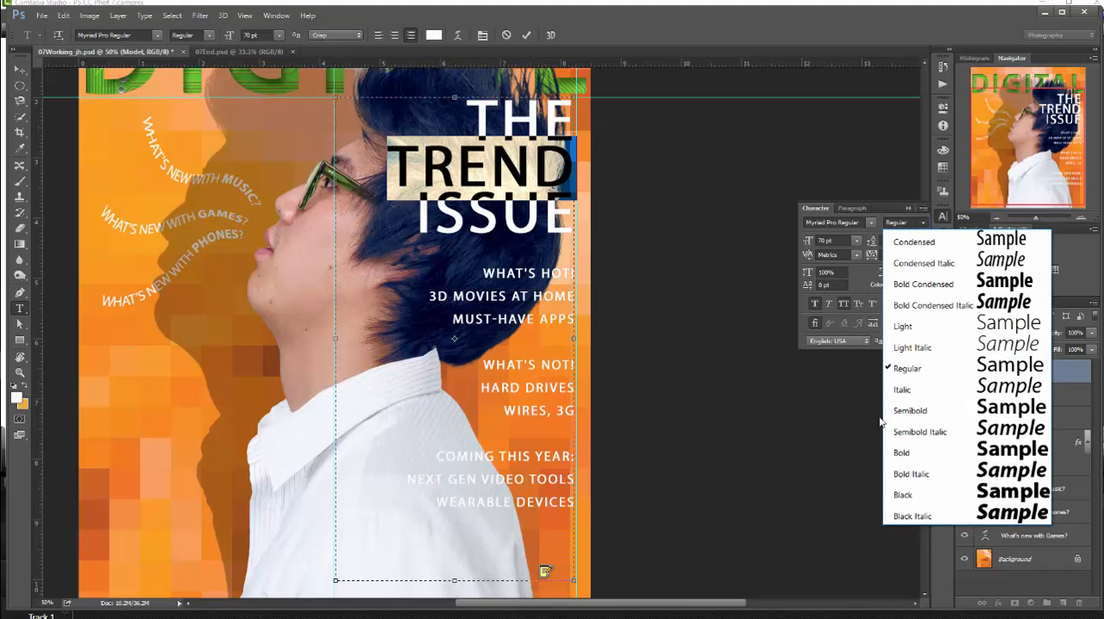
{"action": "left_click", "coordinate": [902, 453]}
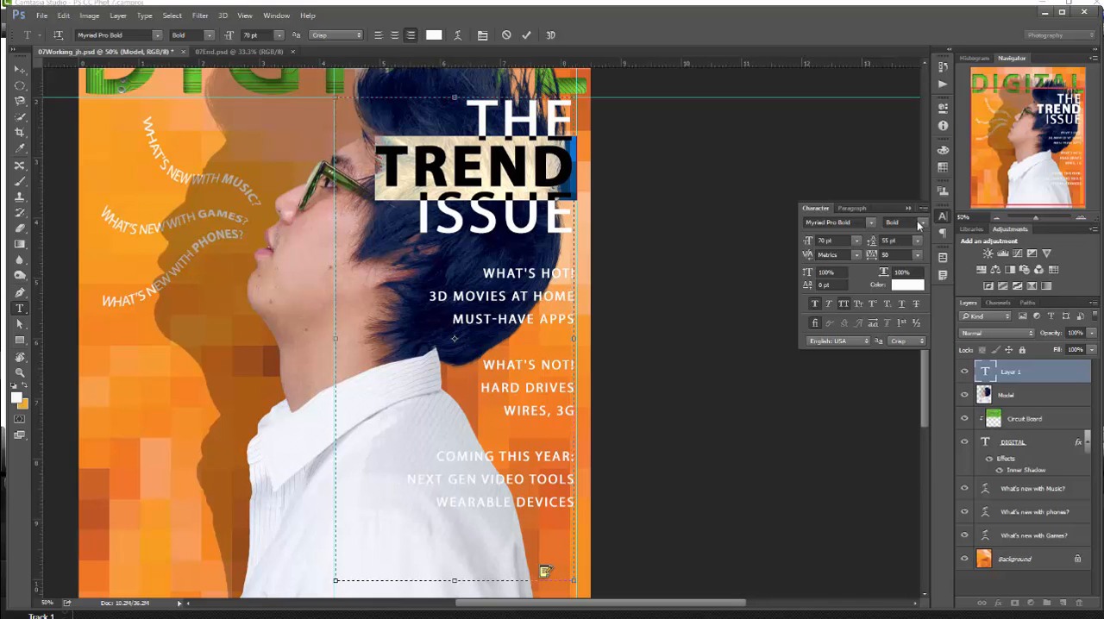
{"action": "left_click", "coordinate": [814, 304]}
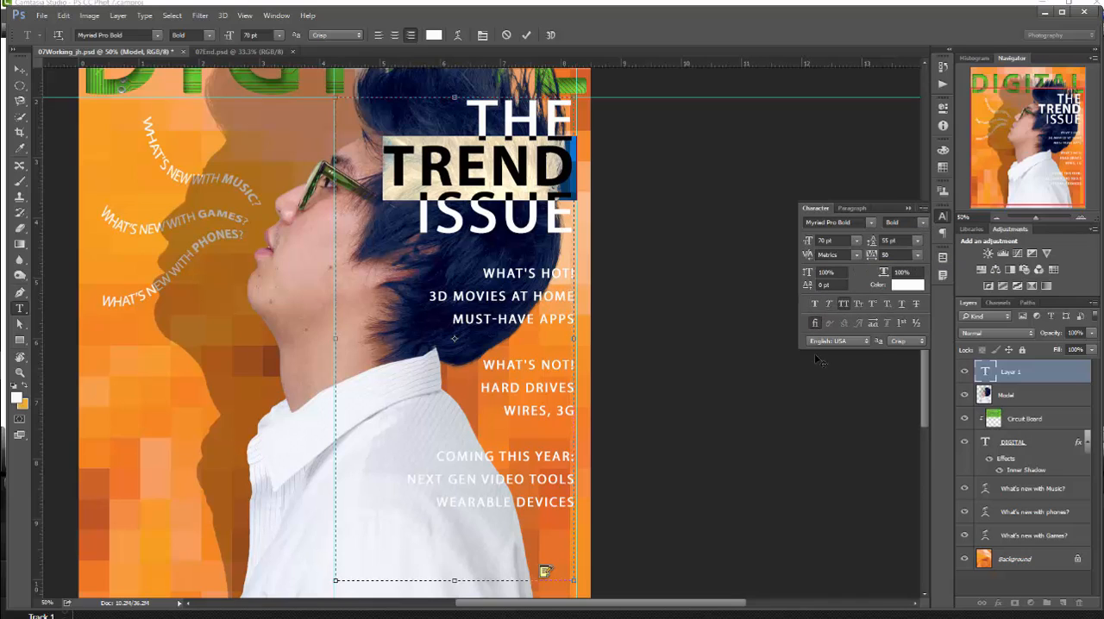
- Turn off faux bold for the words "ISSUE" and "THE" in the cover title
{"action": "left_click", "coordinate": [519, 225]}
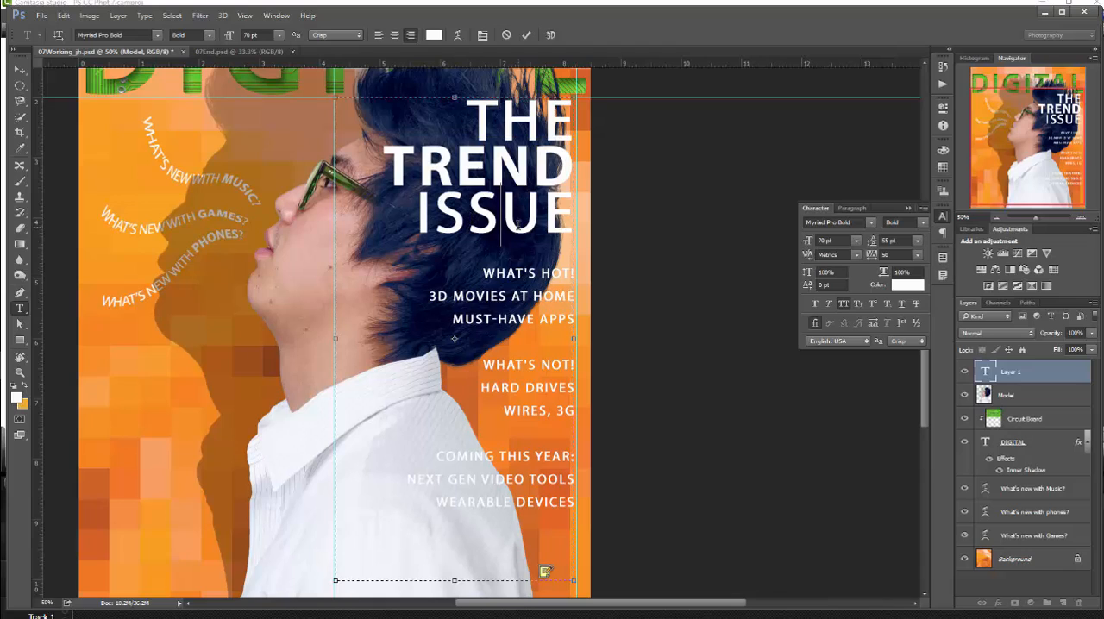
{"action": "double_click", "coordinate": [518, 226]}
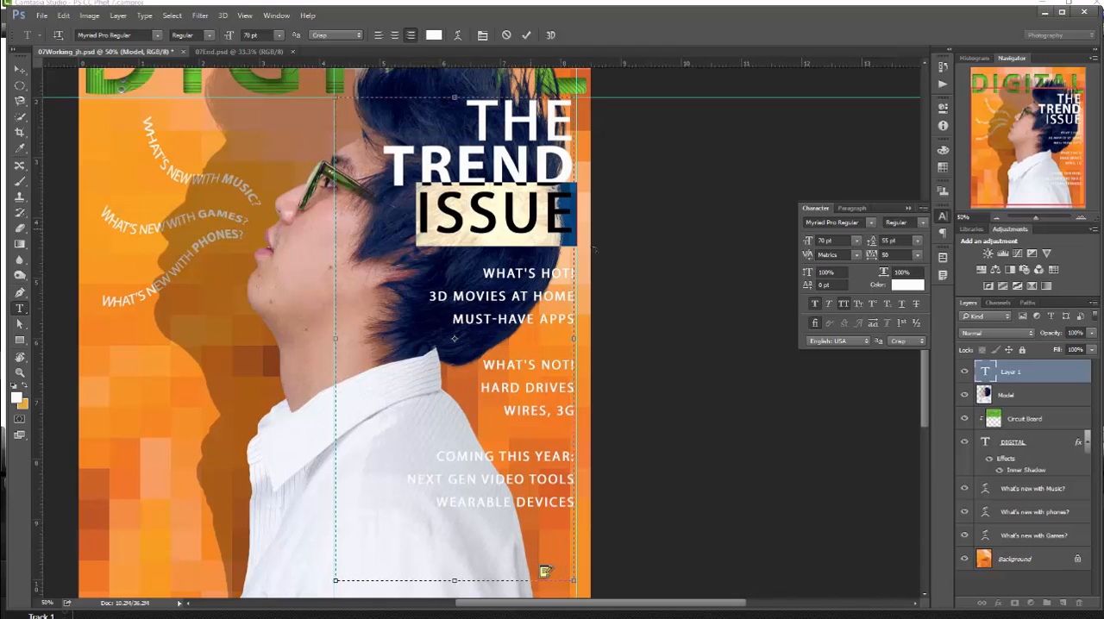
{"action": "left_click", "coordinate": [814, 303]}
{"action": "left_click", "coordinate": [527, 110]}
{"action": "double_click", "coordinate": [527, 110]}
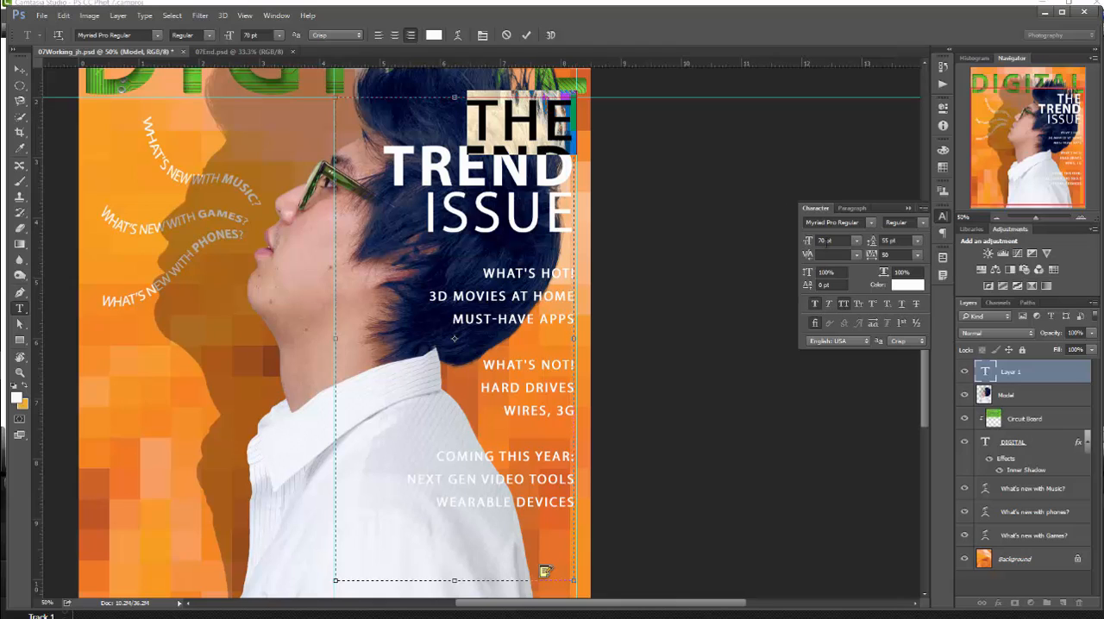
{"action": "left_click", "coordinate": [816, 304]}
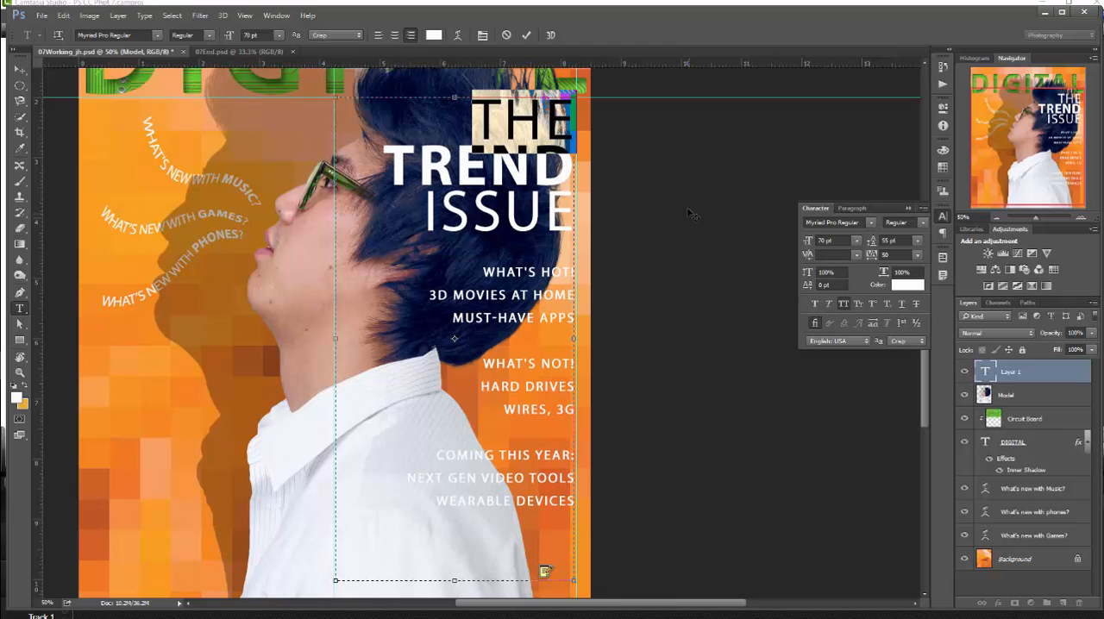
- Set all lines from "What's Hot!" through "Wearable Devices" to a 22 pt font size and 28 pt leading
{"action": "left_click", "coordinate": [544, 279]}
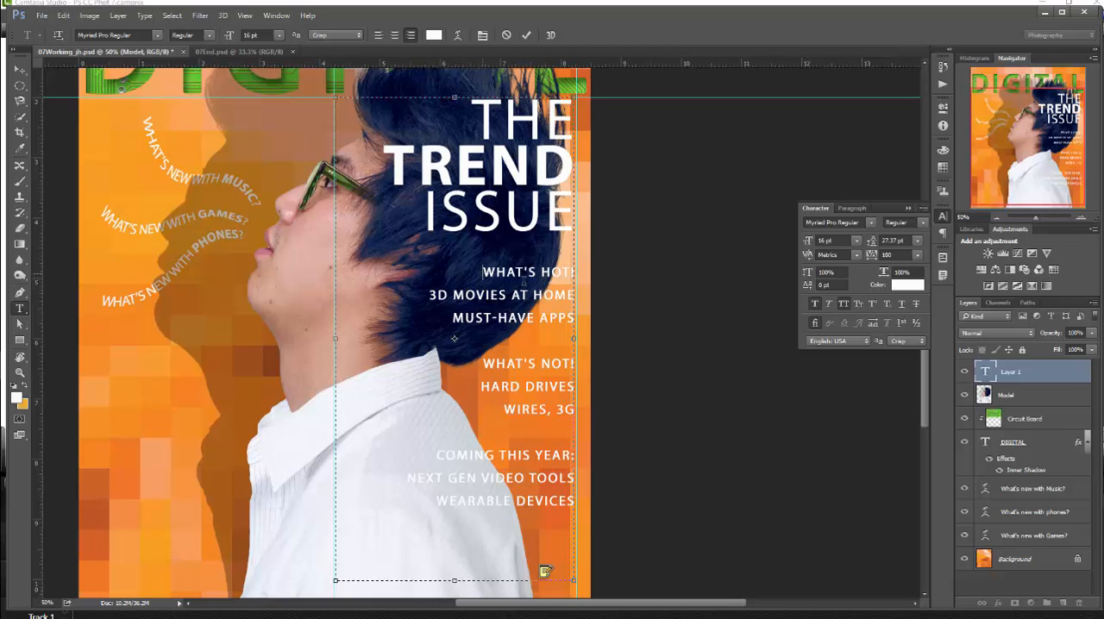
{"action": "left_click_drag", "start_coordinate": [482, 272], "coordinate": [576, 503]}
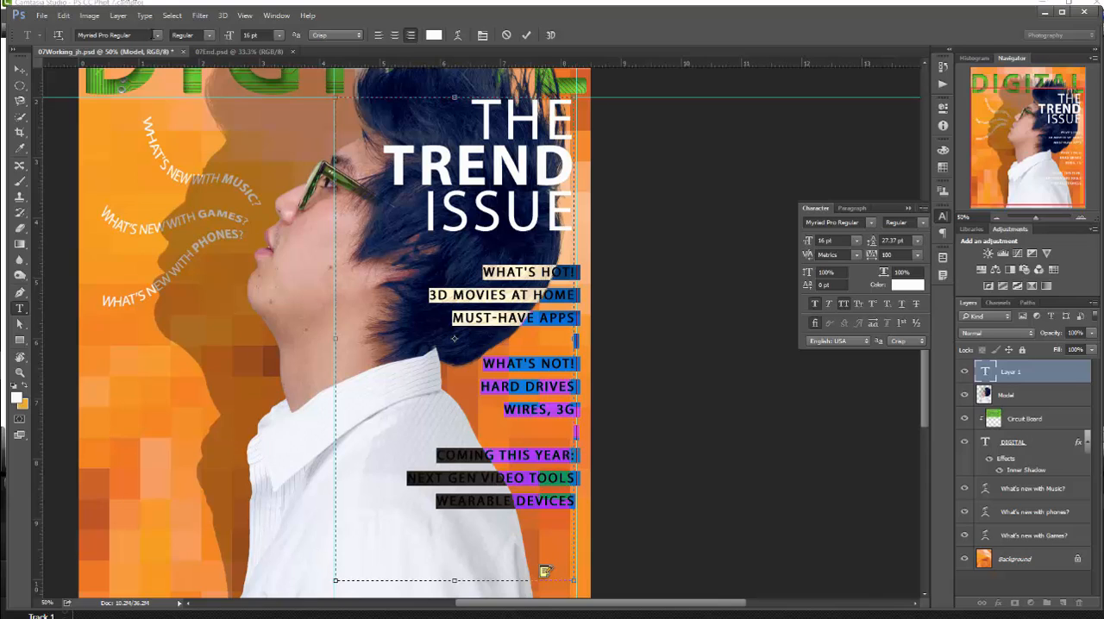
{"action": "left_click", "coordinate": [257, 34]}
{"action": "type", "text": "22"}
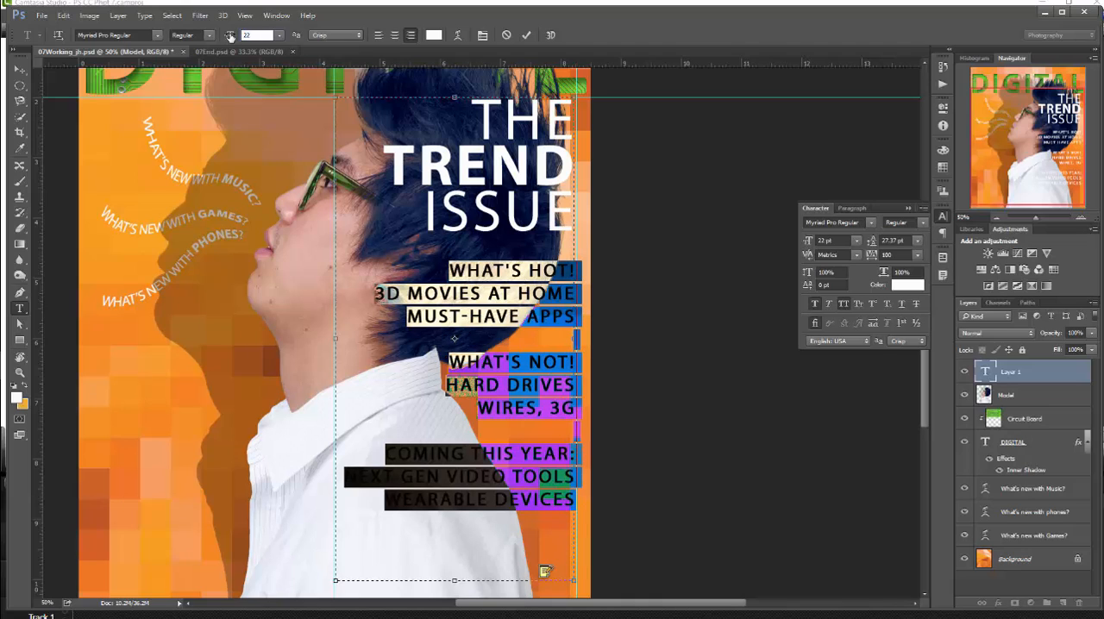
{"action": "key", "text": "Return"}
{"action": "left_click", "coordinate": [897, 241]}
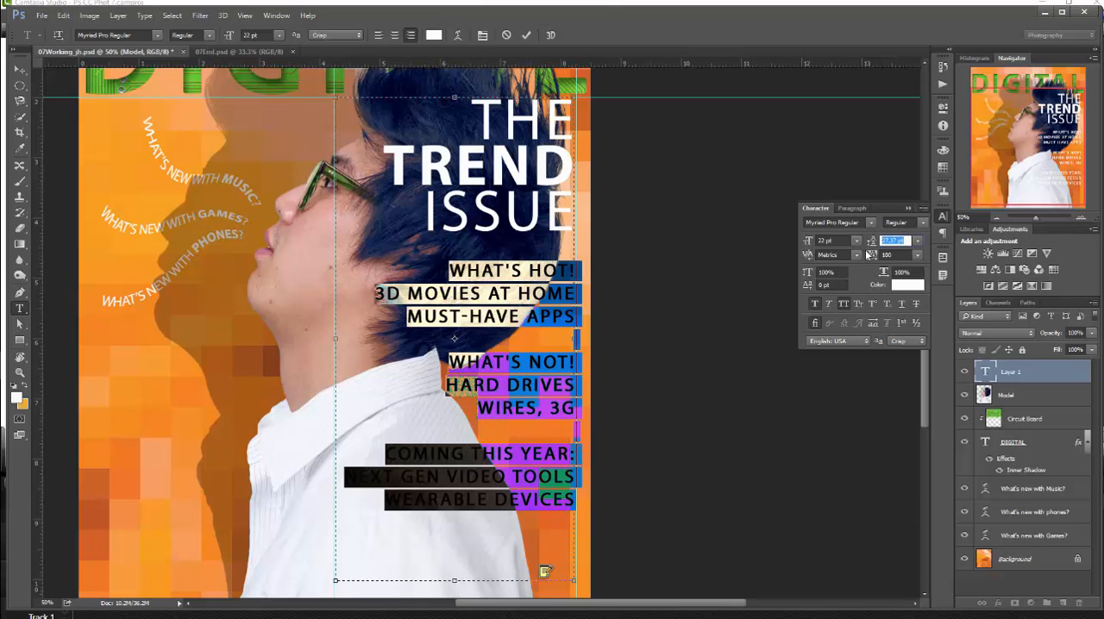
{"action": "type", "text": "28"}
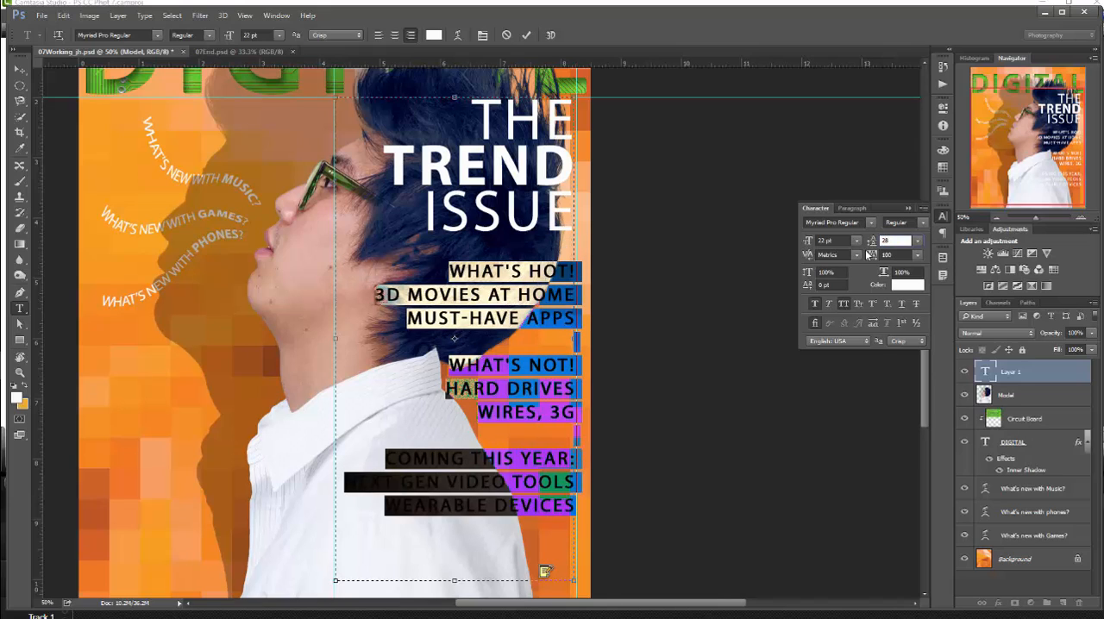
{"action": "key", "text": "Return"}
- Set the tracking of the selected lower lines to 0, turn off All Caps and commit the text
{"action": "left_click", "coordinate": [894, 256]}
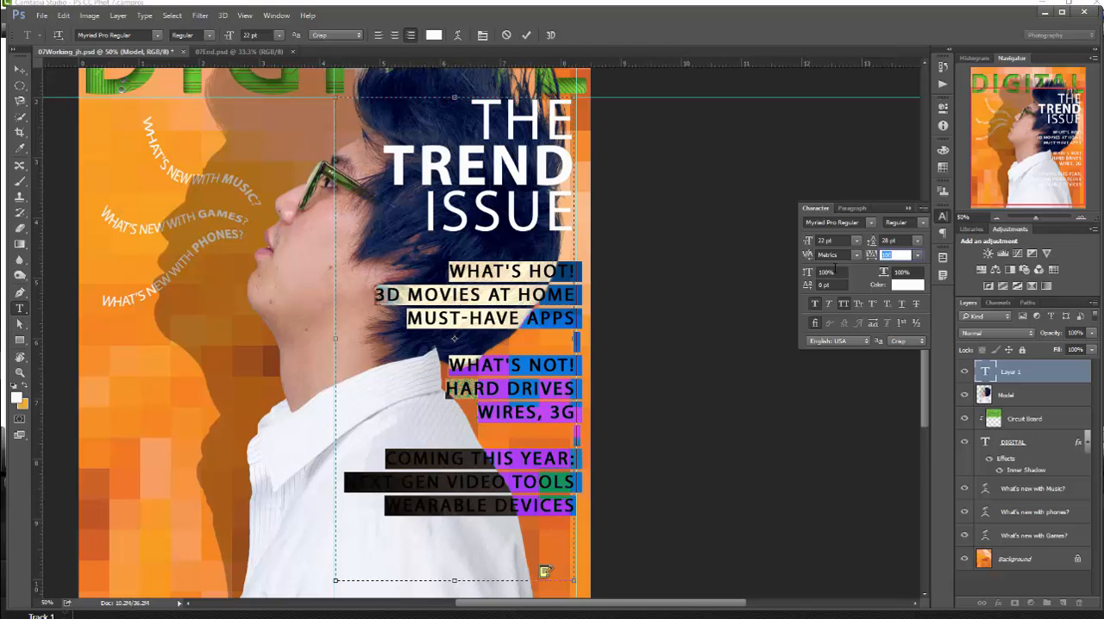
{"action": "type", "text": "0"}
{"action": "key", "text": "Return"}
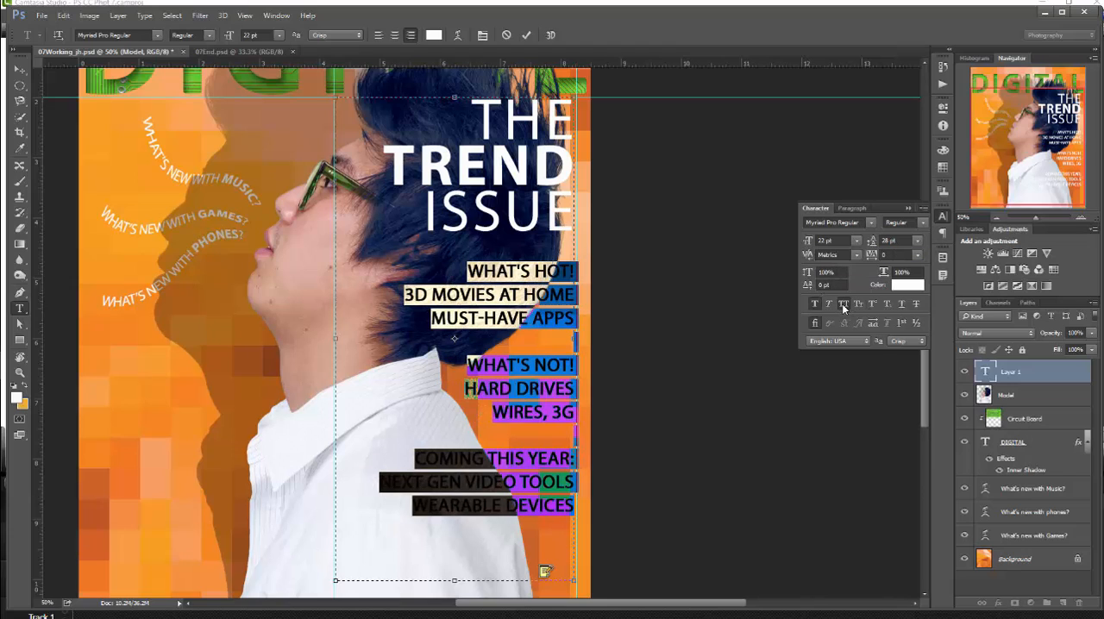
{"action": "left_click", "coordinate": [843, 305]}
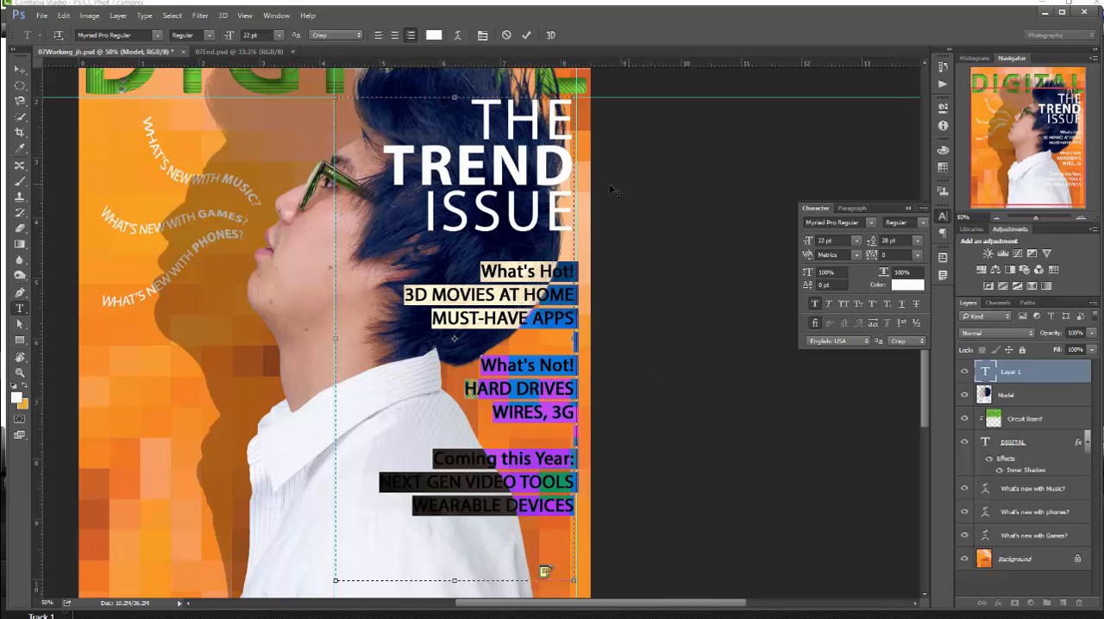
{"action": "left_click", "coordinate": [526, 35]}
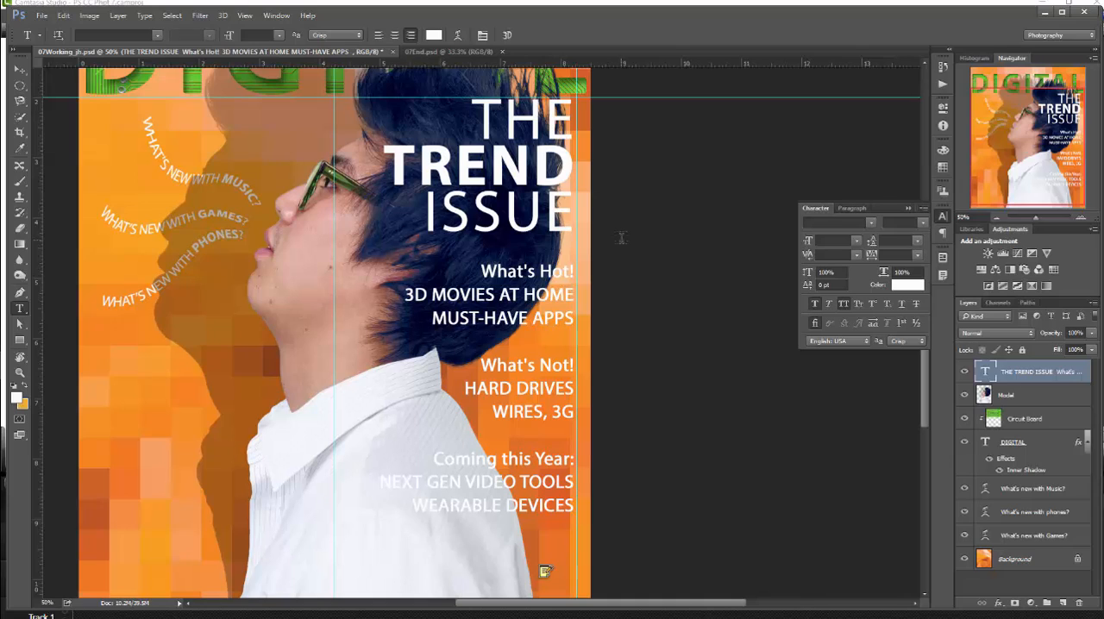
- Change the heading "What's Hot!" to the Bold font style and turn off its faux bold
{"action": "left_click", "coordinate": [530, 270]}
{"action": "double_click", "coordinate": [530, 271]}
{"action": "left_click", "coordinate": [479, 271]}
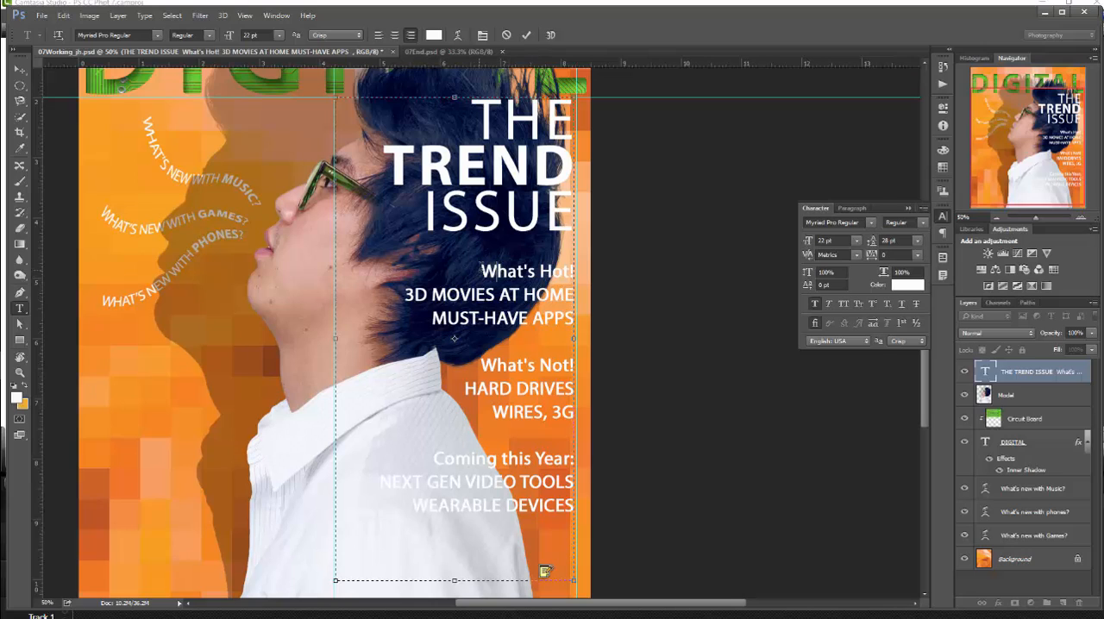
{"action": "left_click", "coordinate": [574, 269], "text": "shift"}
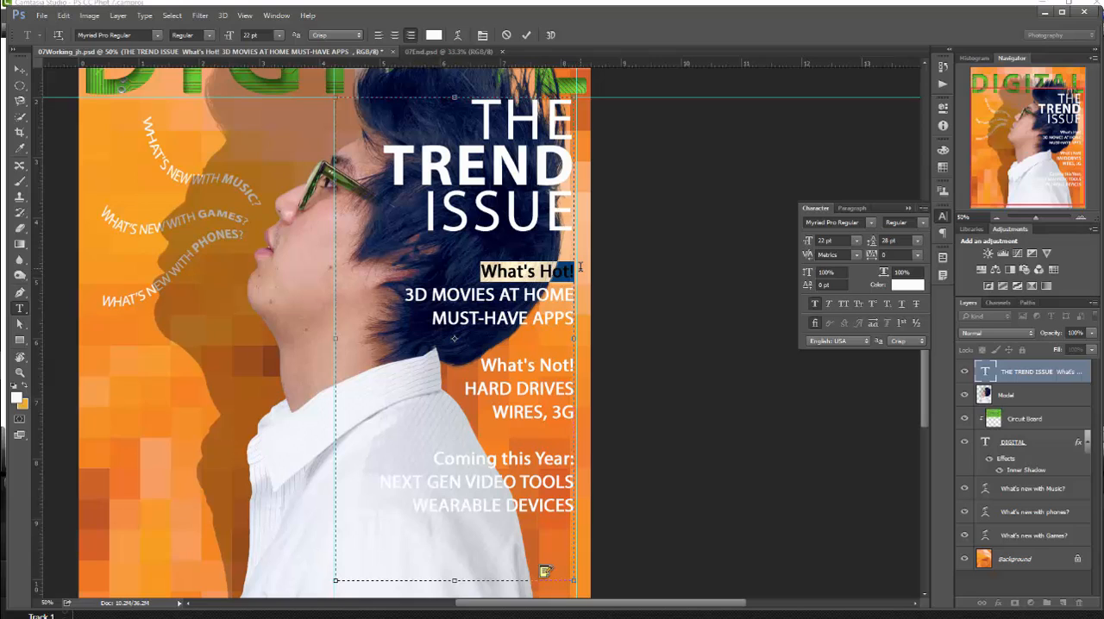
{"action": "left_click", "coordinate": [923, 222]}
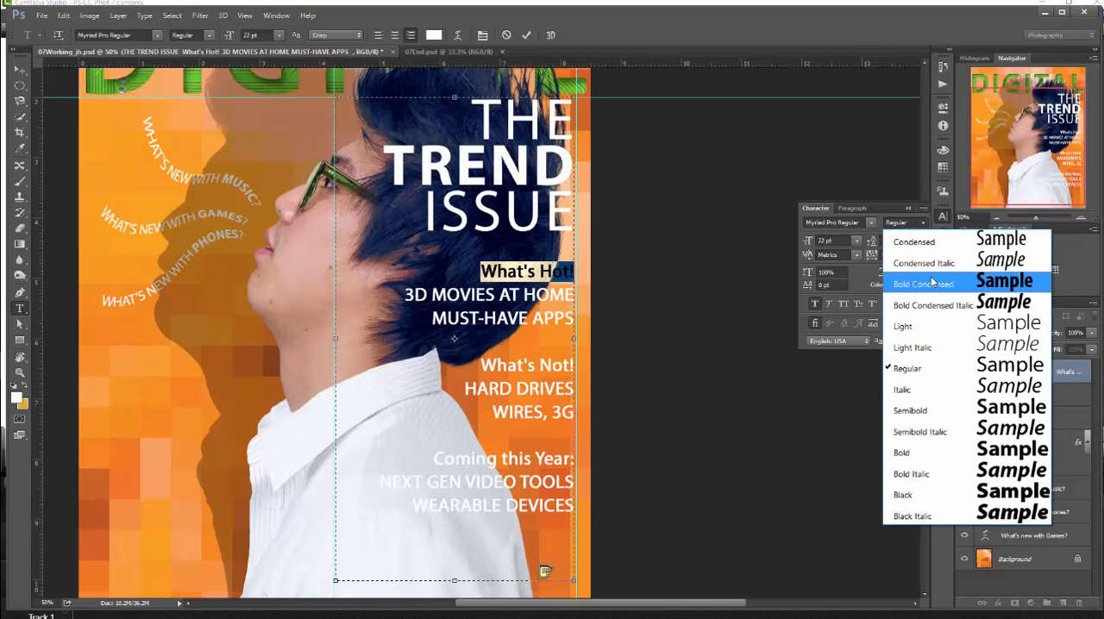
{"action": "left_click", "coordinate": [916, 454]}
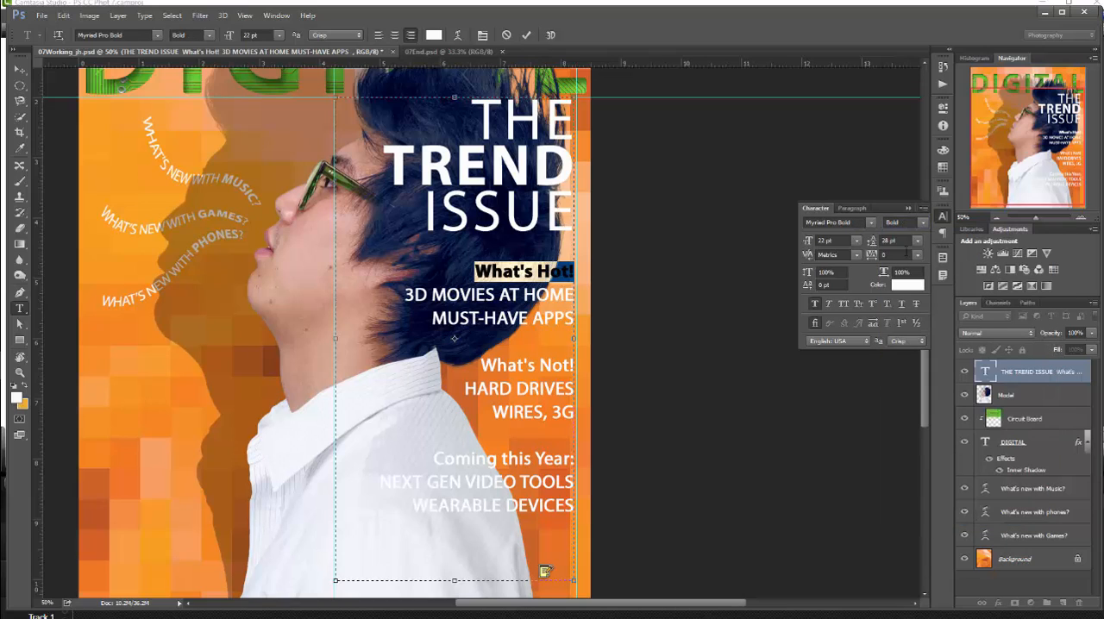
{"action": "left_click", "coordinate": [815, 304]}
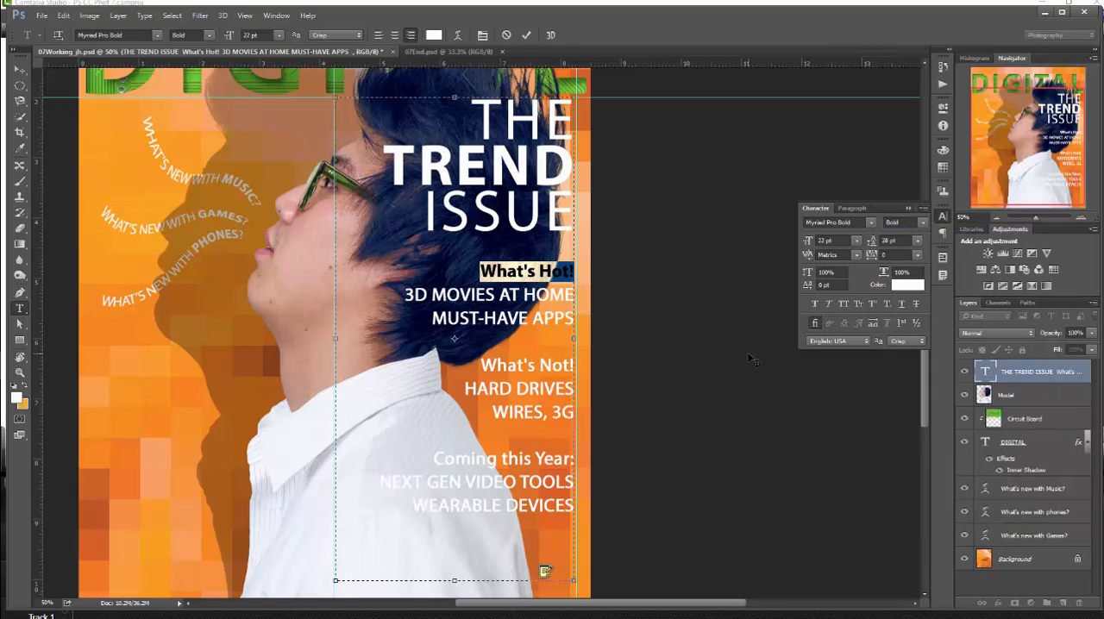
- Increase the font size of the "What's Hot!" heading
{"action": "key", "text": "ctrl+shift+period"}
{"action": "key", "text": "ctrl+shift+period"}
{"action": "key", "text": "ctrl+shift+period"}
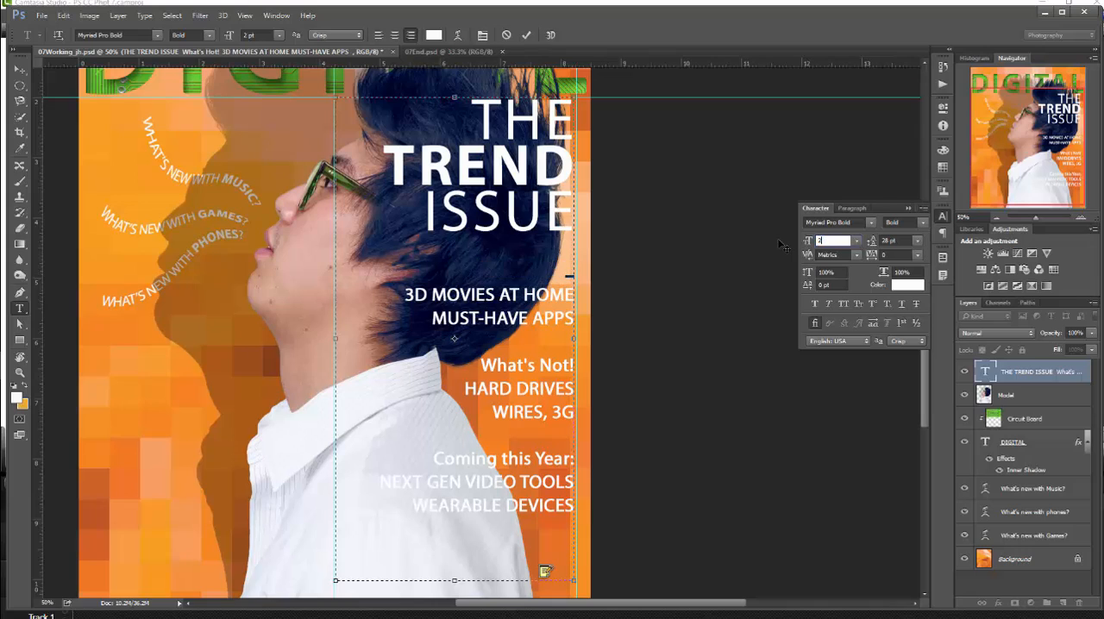
- Change the heading "What's Not!" to the Bold font style and turn off its faux bold
{"action": "left_click", "coordinate": [536, 362]}
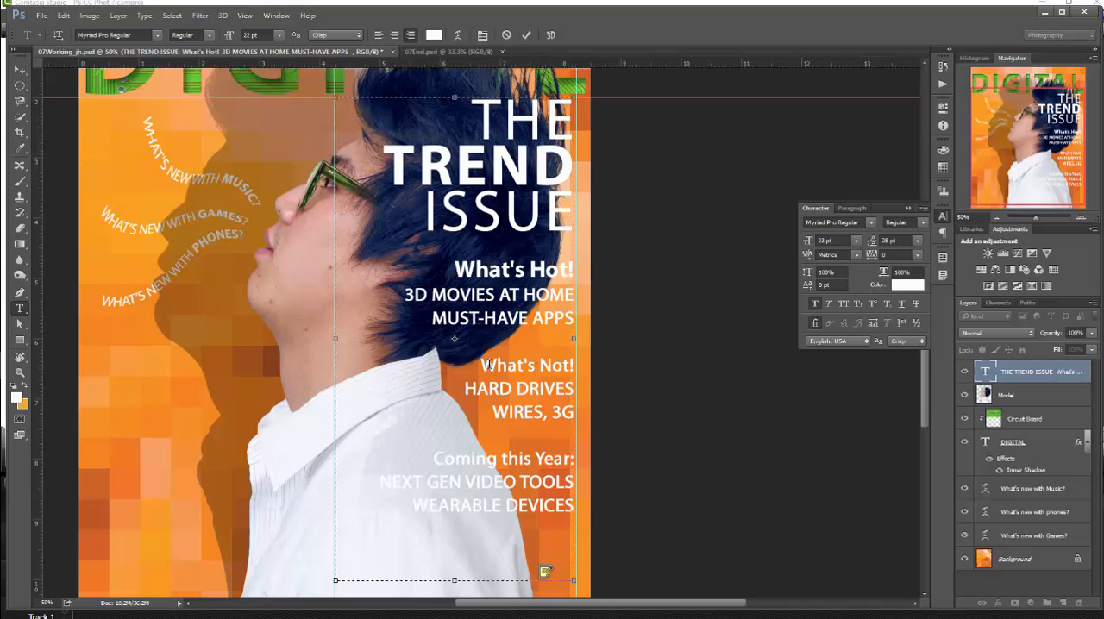
{"action": "left_click_drag", "start_coordinate": [480, 362], "coordinate": [573, 366]}
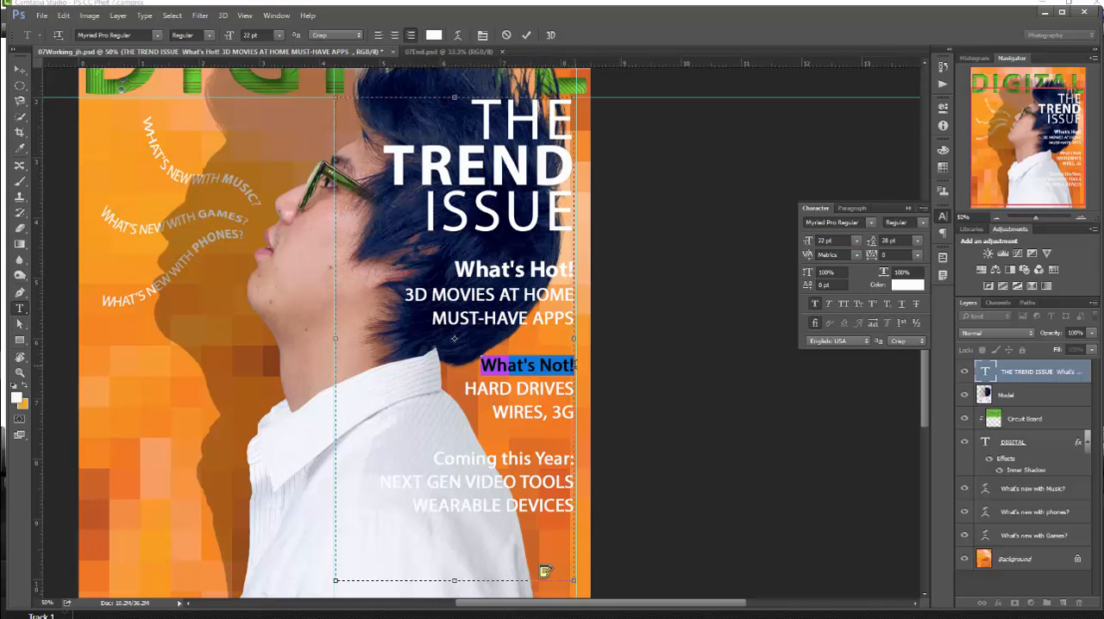
{"action": "left_click", "coordinate": [922, 222]}
{"action": "left_click", "coordinate": [901, 452]}
{"action": "left_click", "coordinate": [815, 305]}
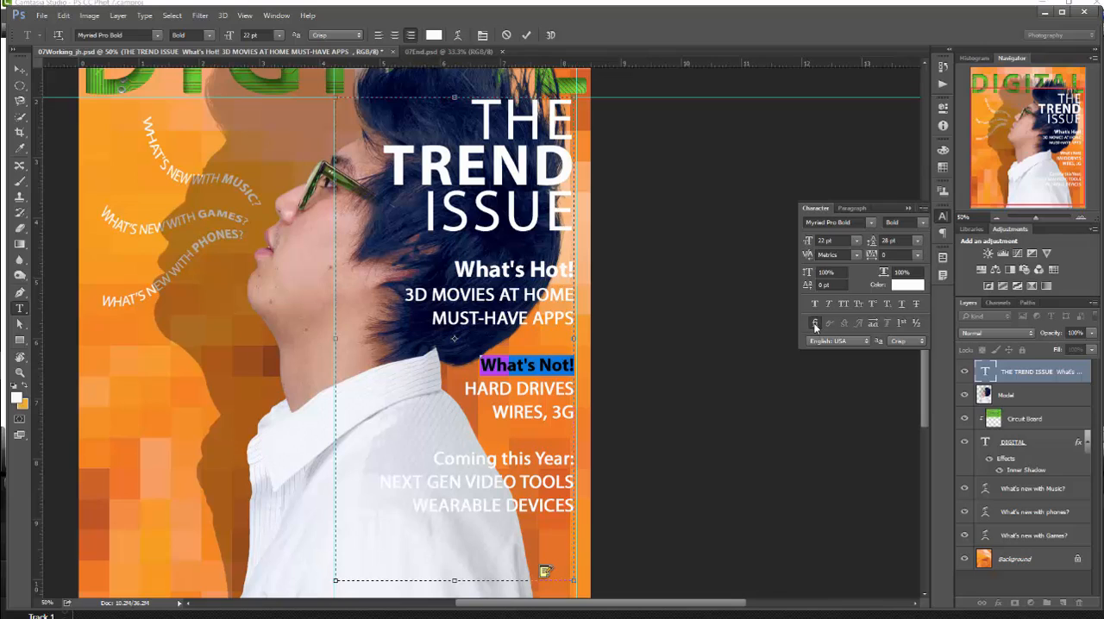
{"action": "left_click", "coordinate": [815, 326]}
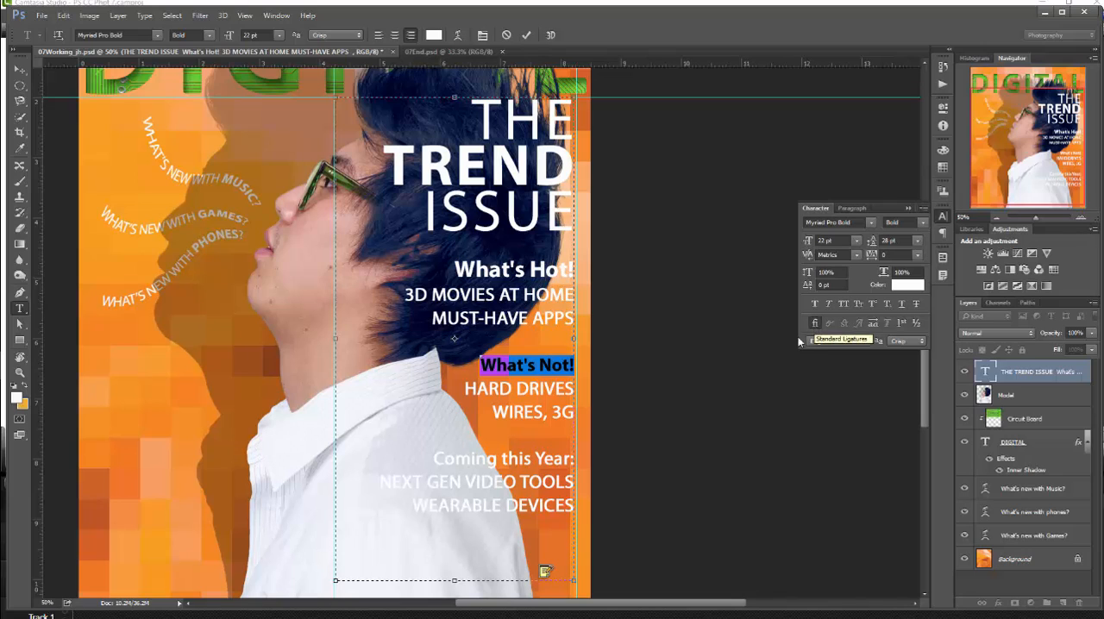
- Set the font size of the "What's Not!" heading to 28 pt
{"action": "left_click", "coordinate": [828, 241]}
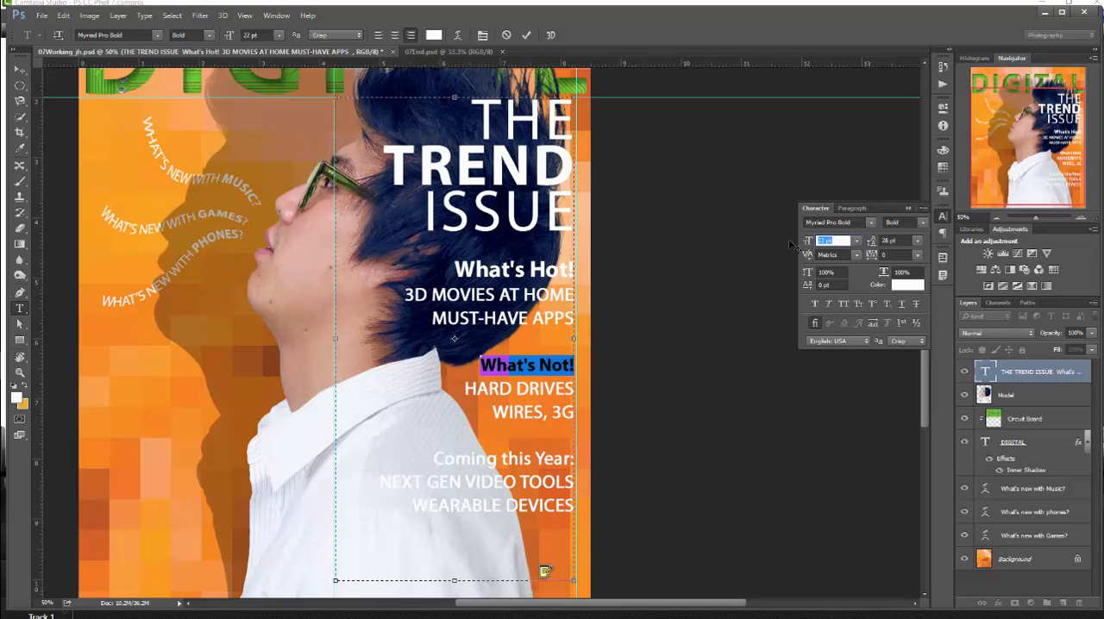
{"action": "type", "text": "28"}
{"action": "key", "text": "Return"}
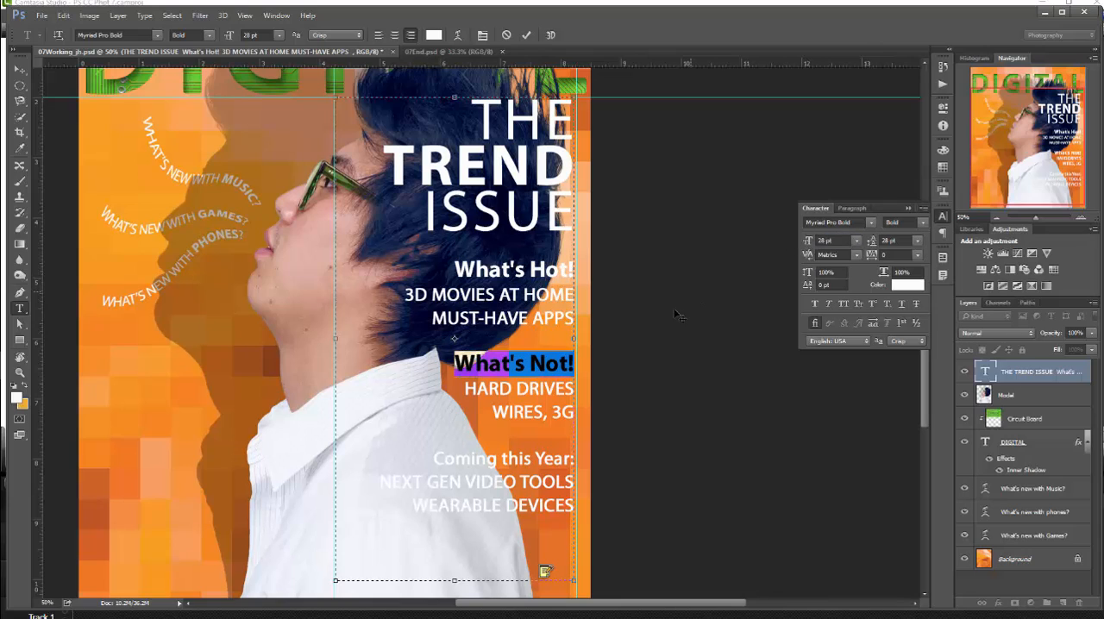
- Recolor "Coming this Year:" and the two lines below it black, commit the text and save the document
{"action": "left_click", "coordinate": [487, 460]}
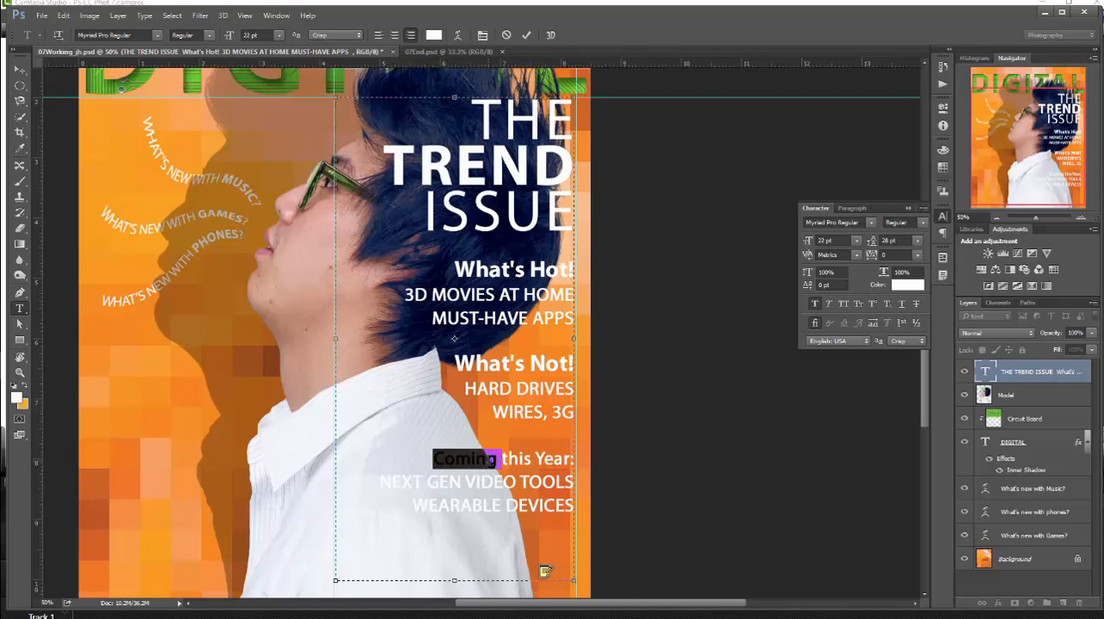
{"action": "triple_click", "coordinate": [487, 461]}
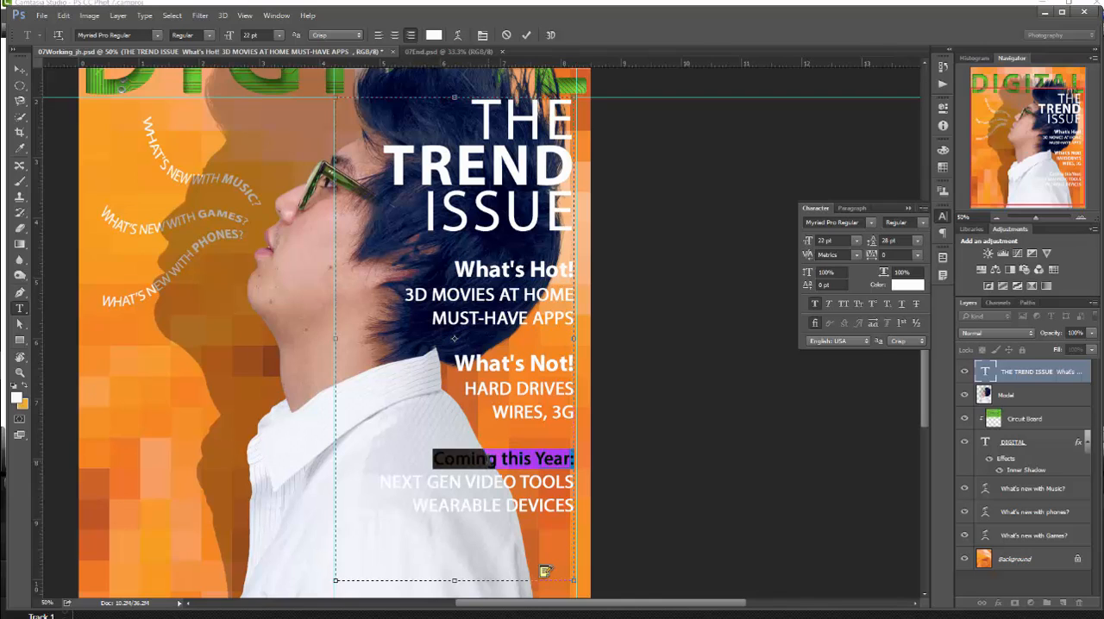
{"action": "left_click_drag", "start_coordinate": [434, 461], "coordinate": [574, 507]}
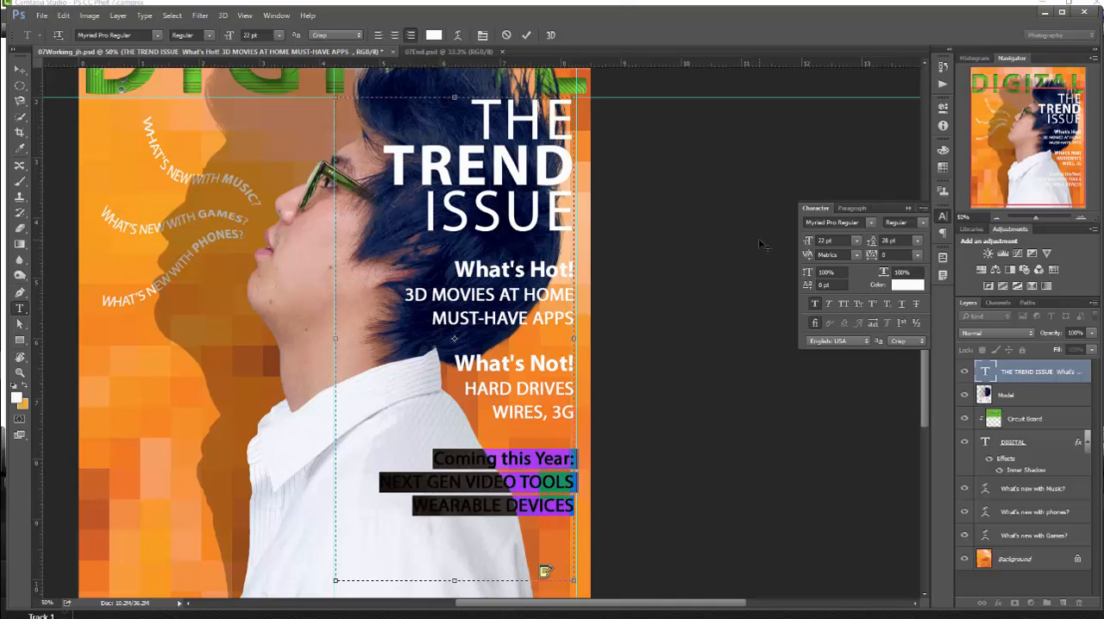
{"action": "left_click", "coordinate": [899, 288]}
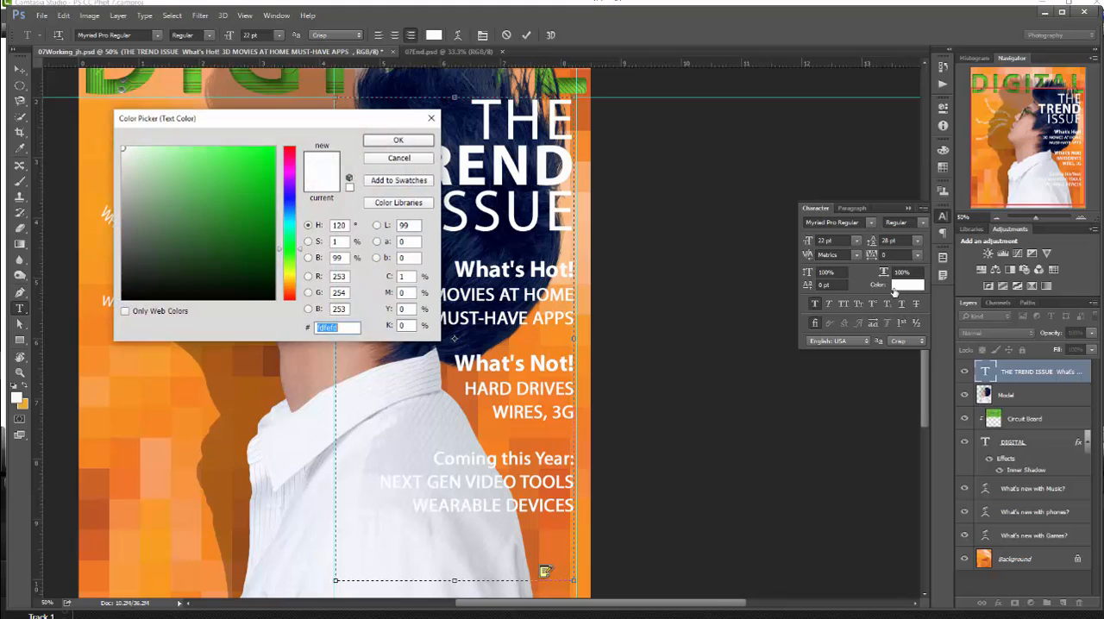
{"action": "type", "text": "000000"}
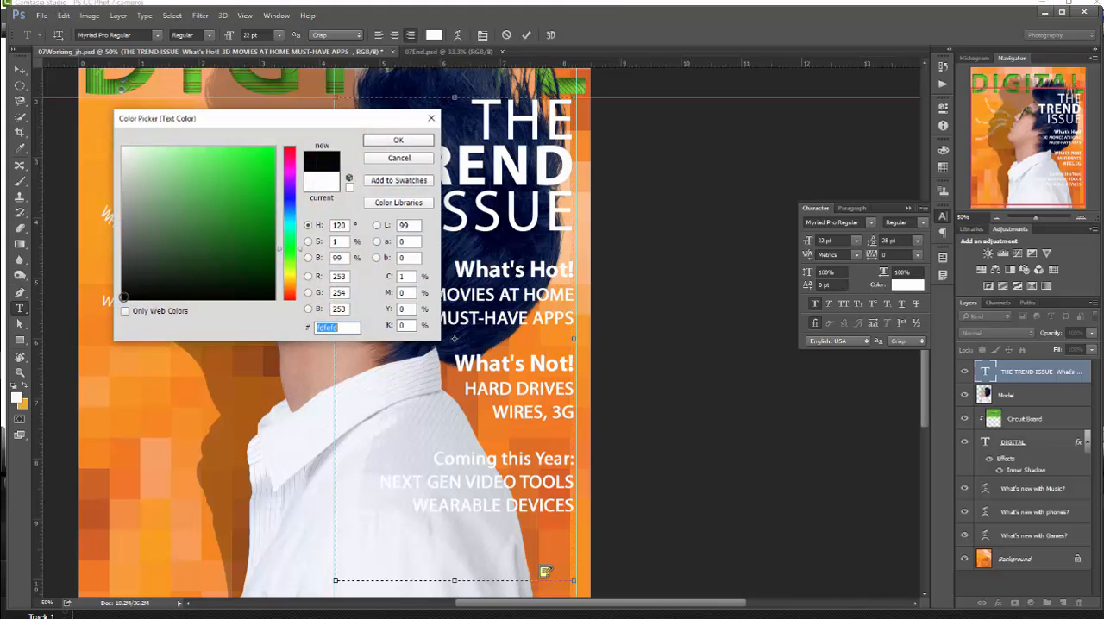
{"action": "left_click", "coordinate": [398, 140]}
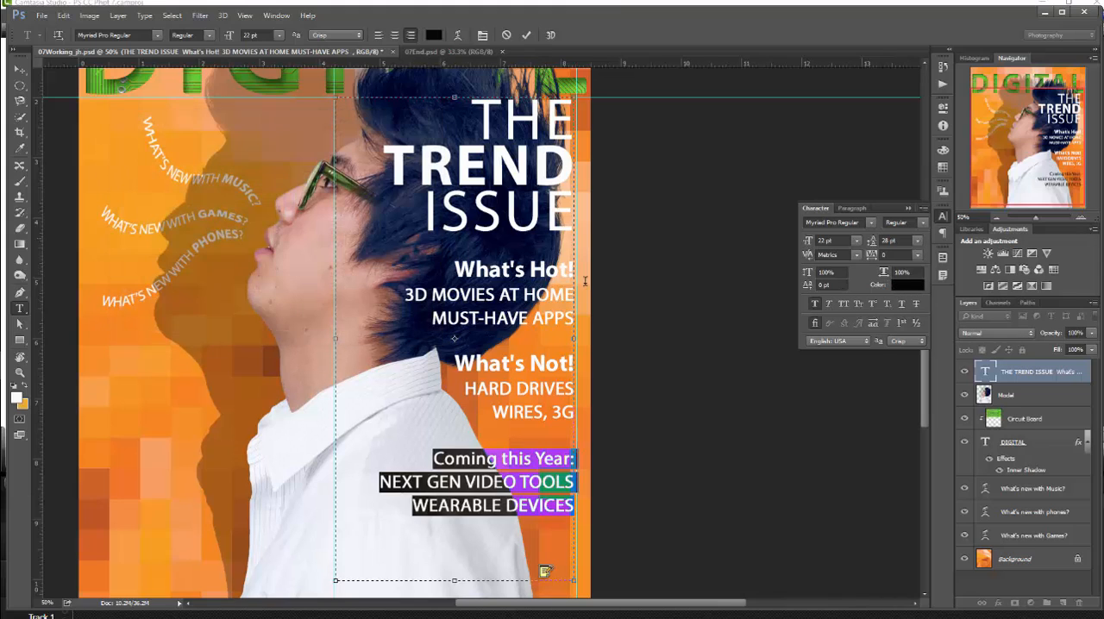
{"action": "left_click", "coordinate": [526, 35]}
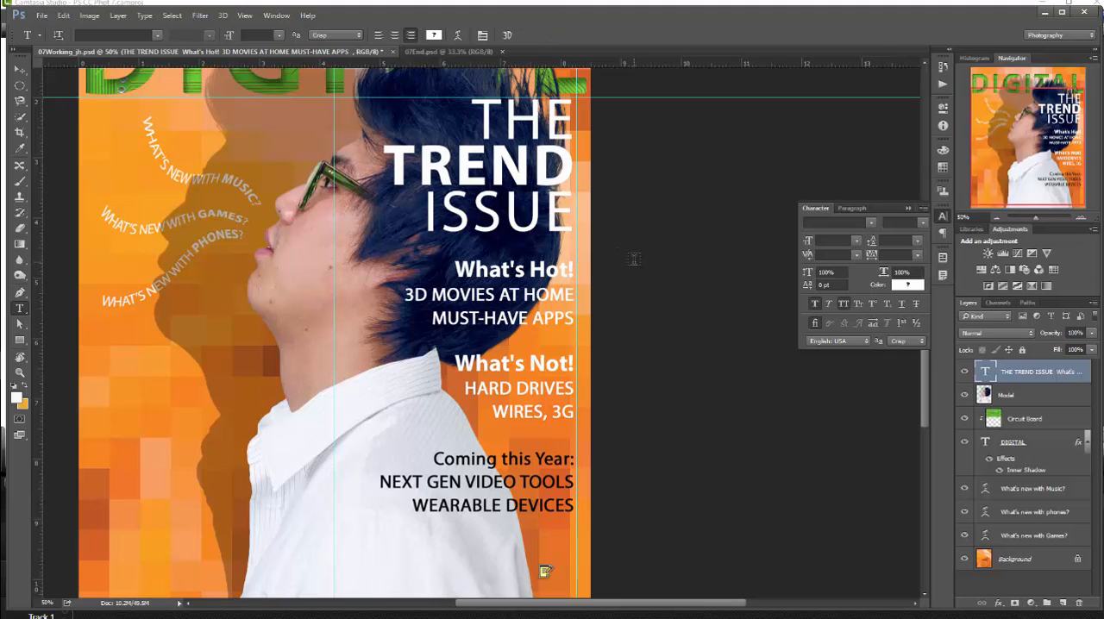
{"action": "left_click", "coordinate": [42, 15]}
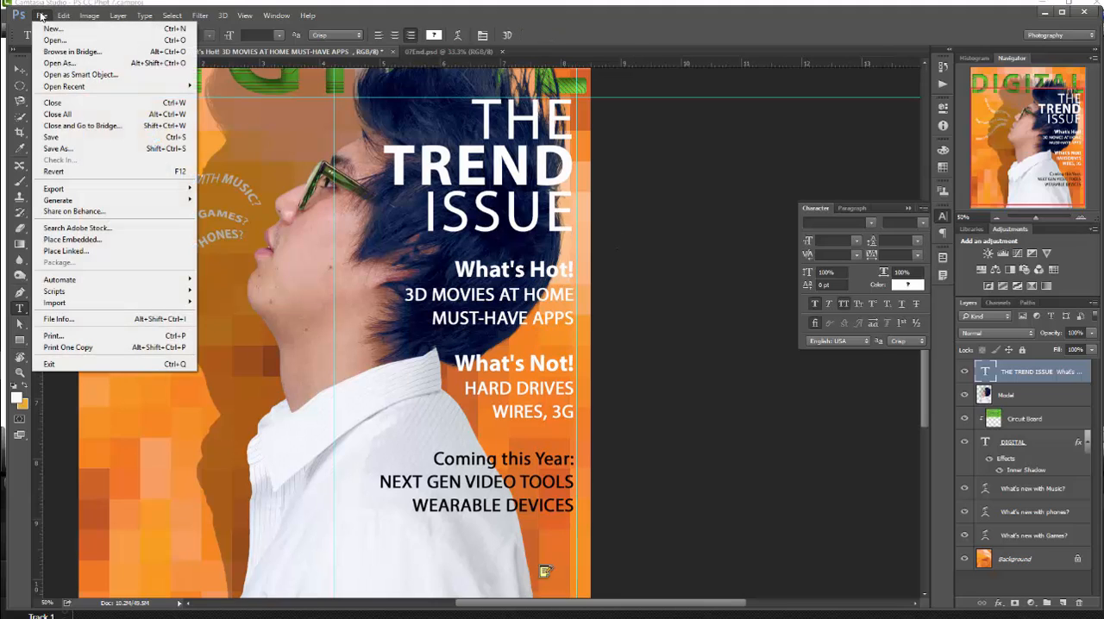
{"action": "left_click", "coordinate": [54, 140]}
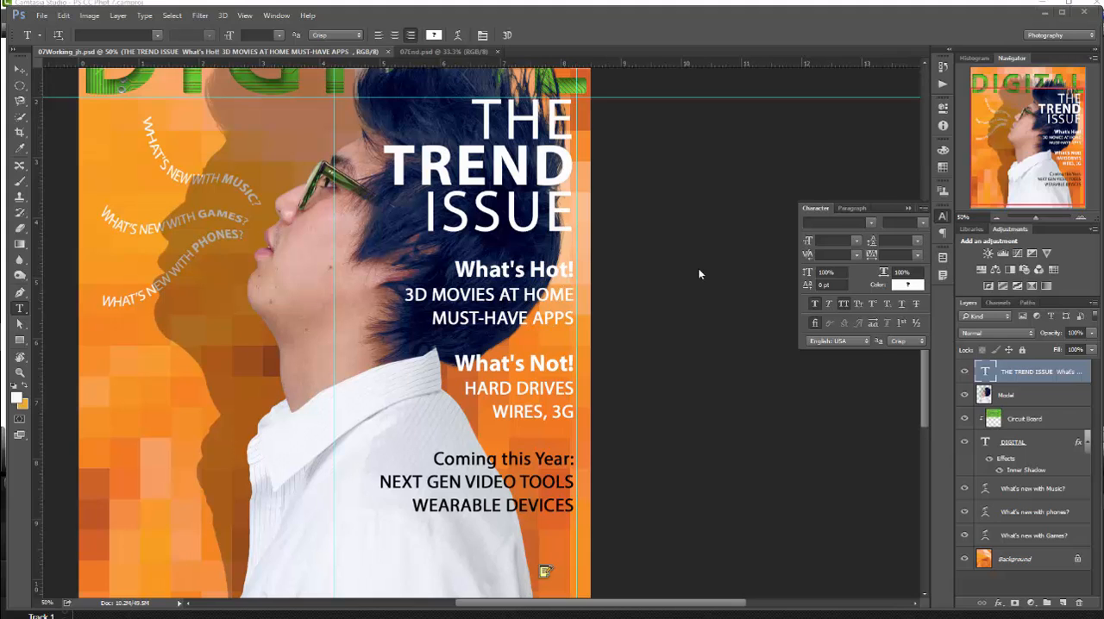
- Draw a rounded rectangle about 57 px wide and 314 px high from the cover's upper edge over the end of the DIGITAL title
{"action": "scroll", "coordinate": [694, 267], "scroll_direction": "up", "scroll_amount": 3}
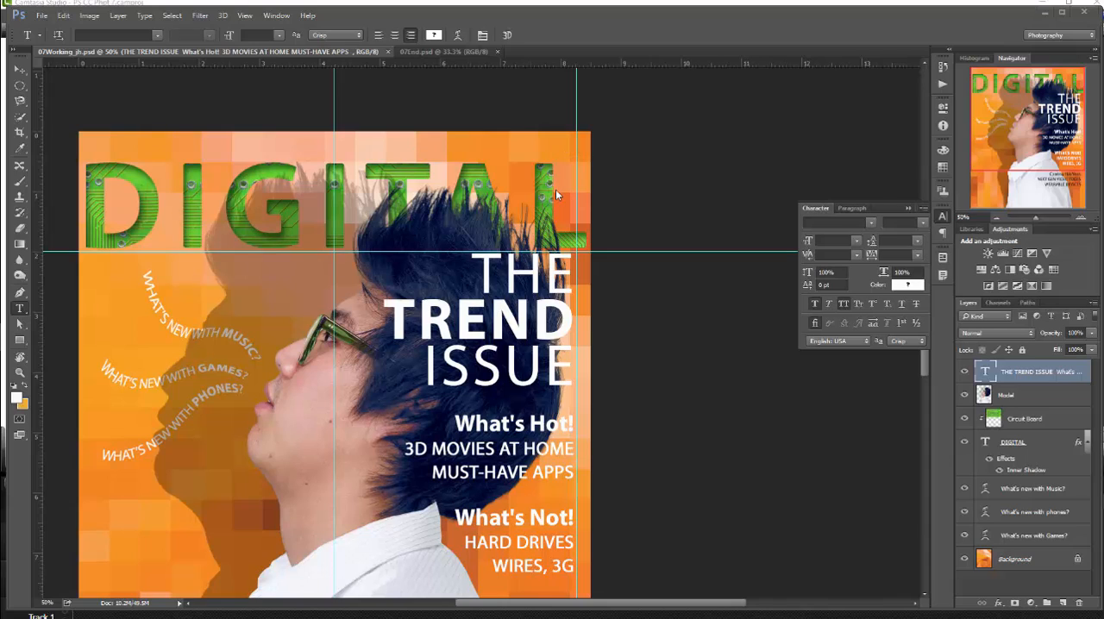
{"action": "left_click", "coordinate": [25, 343]}
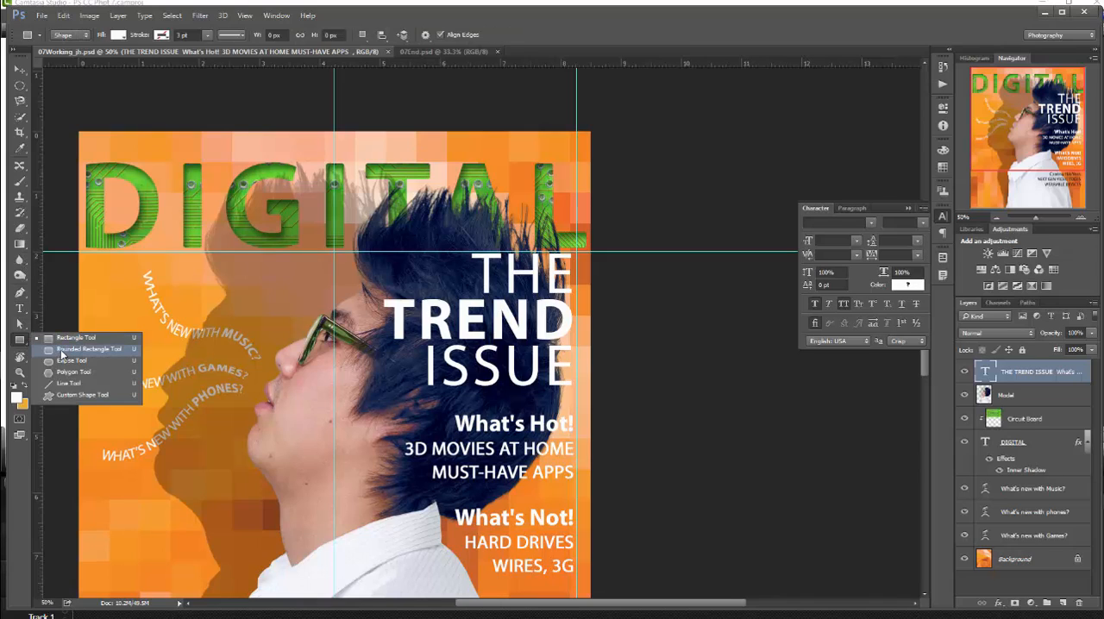
{"action": "left_click", "coordinate": [62, 351]}
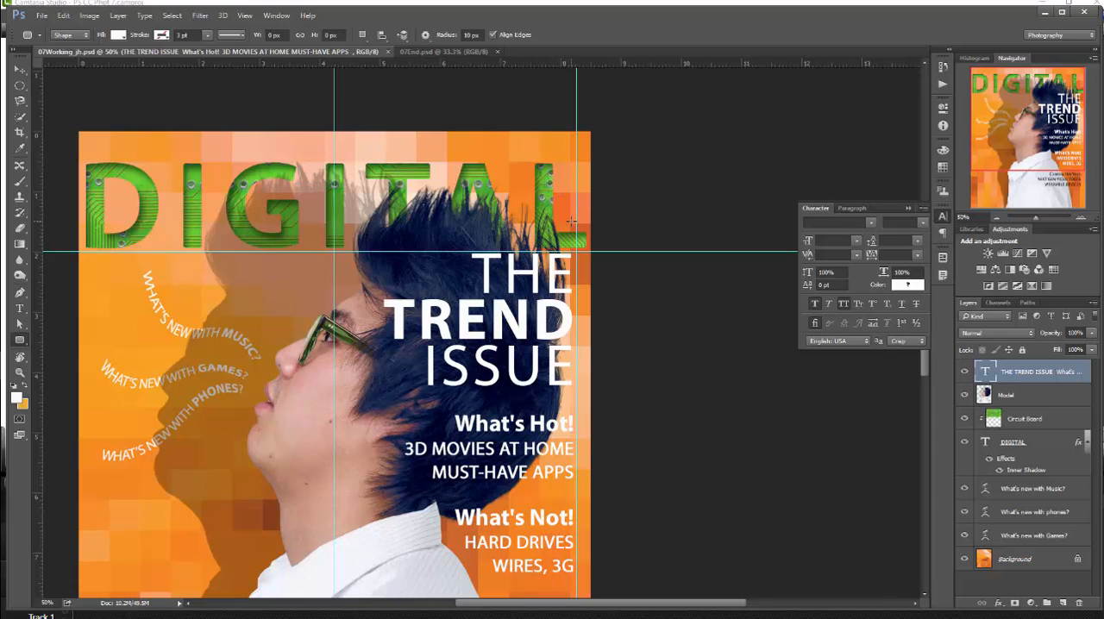
{"action": "left_click_drag", "start_coordinate": [573, 225], "coordinate": [559, 132]}
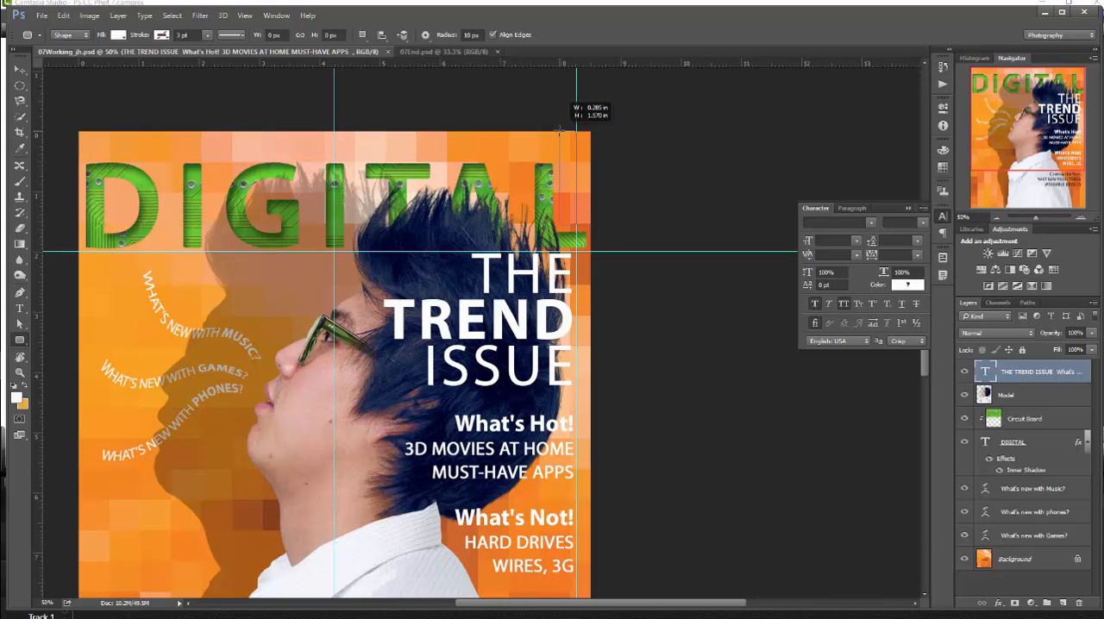
{"action": "left_click_drag", "start_coordinate": [559, 130], "coordinate": [559, 131]}
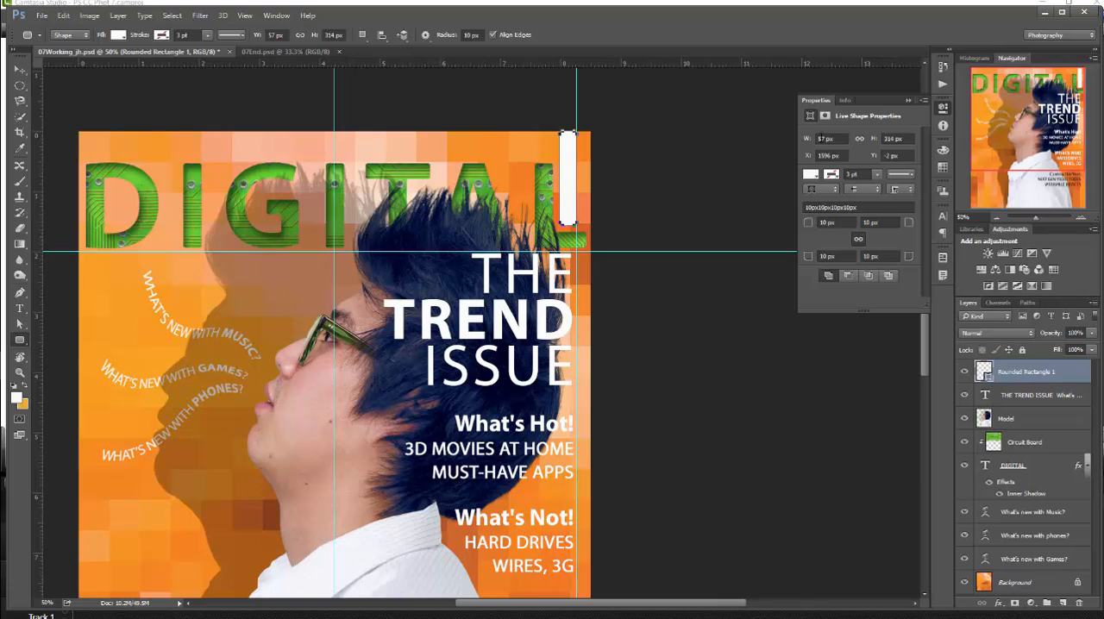
- Set the rounded rectangle's width to 67 px and its fill color to Pastel Yellow Orange
{"action": "left_click", "coordinate": [824, 139]}
{"action": "type", "text": "67"}
{"action": "left_click", "coordinate": [879, 171]}
{"action": "left_click", "coordinate": [816, 175]}
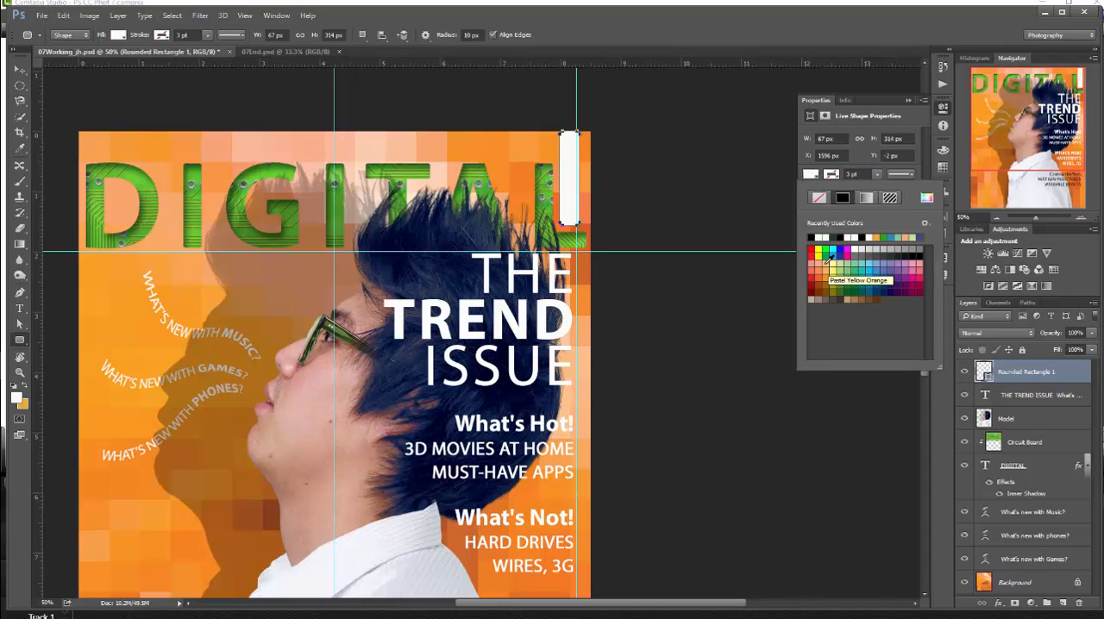
{"action": "left_click", "coordinate": [826, 262]}
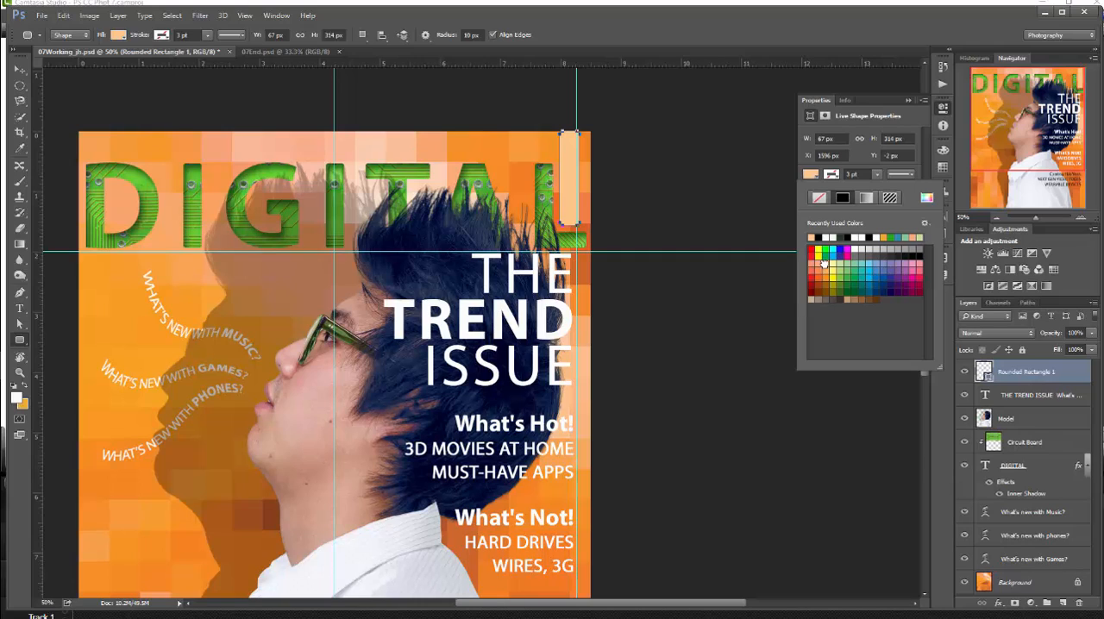
{"action": "left_click", "coordinate": [880, 168]}
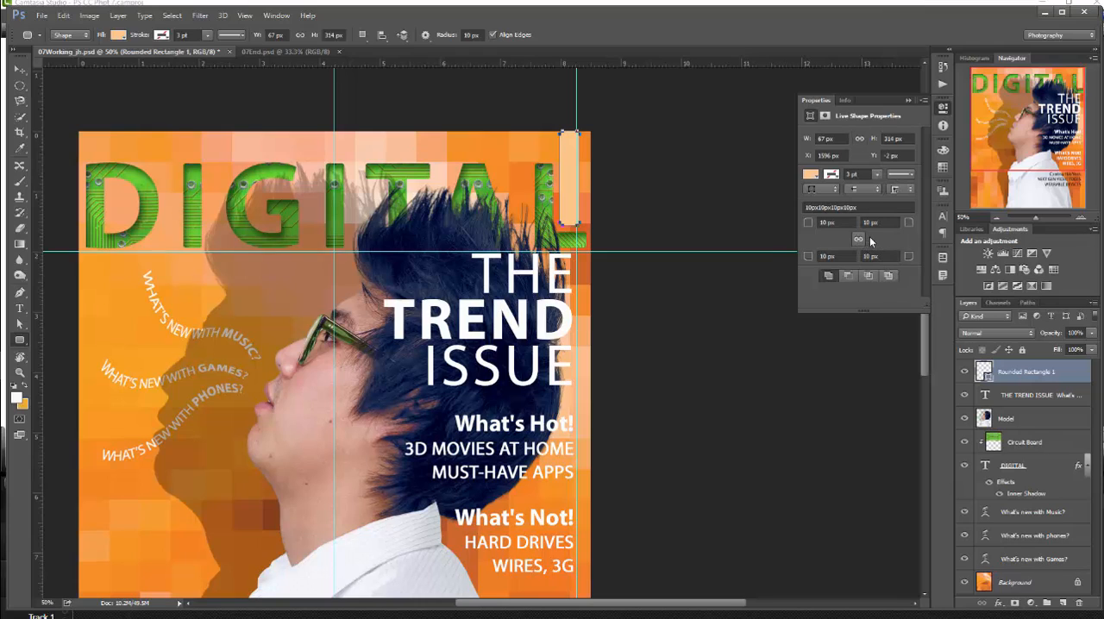
- Set the shape's lower-left corner radius to 16 px and the other three to 0 px, and move it against the right vertical guide
{"action": "left_click", "coordinate": [823, 256]}
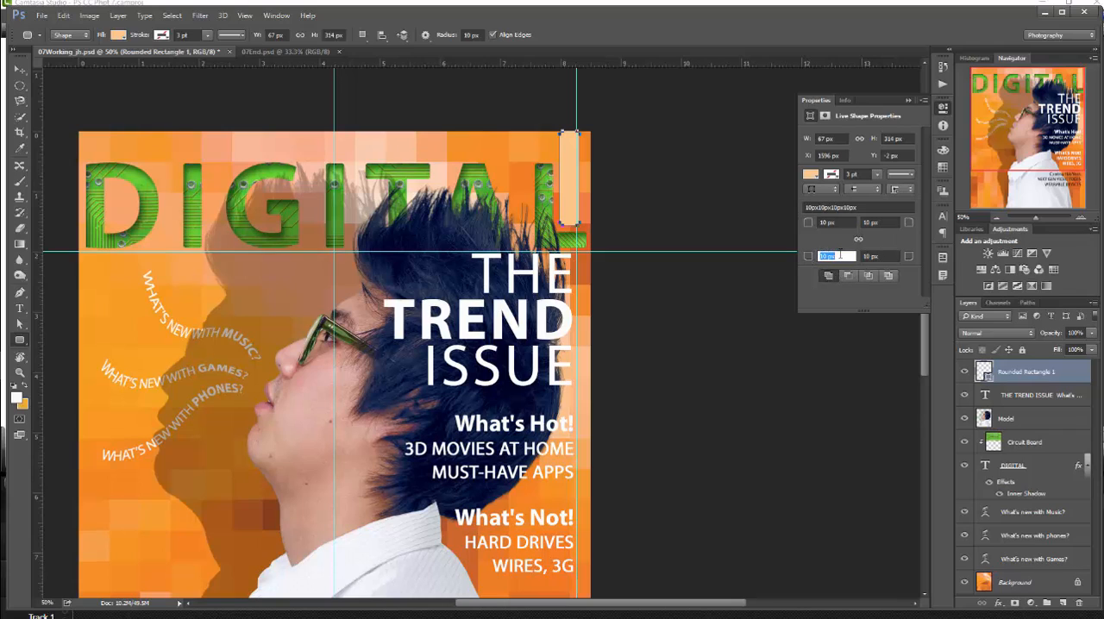
{"action": "type", "text": "16"}
{"action": "left_click", "coordinate": [866, 256]}
{"action": "left_click_drag", "start_coordinate": [867, 256], "coordinate": [856, 270]}
{"action": "type", "text": "0"}
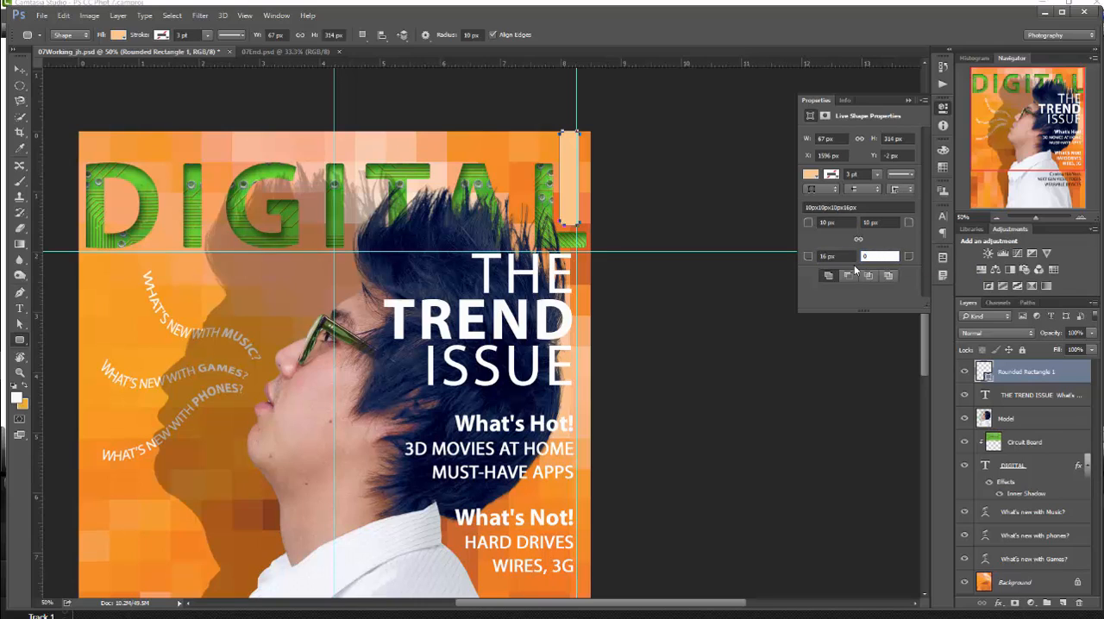
{"action": "left_click", "coordinate": [867, 222]}
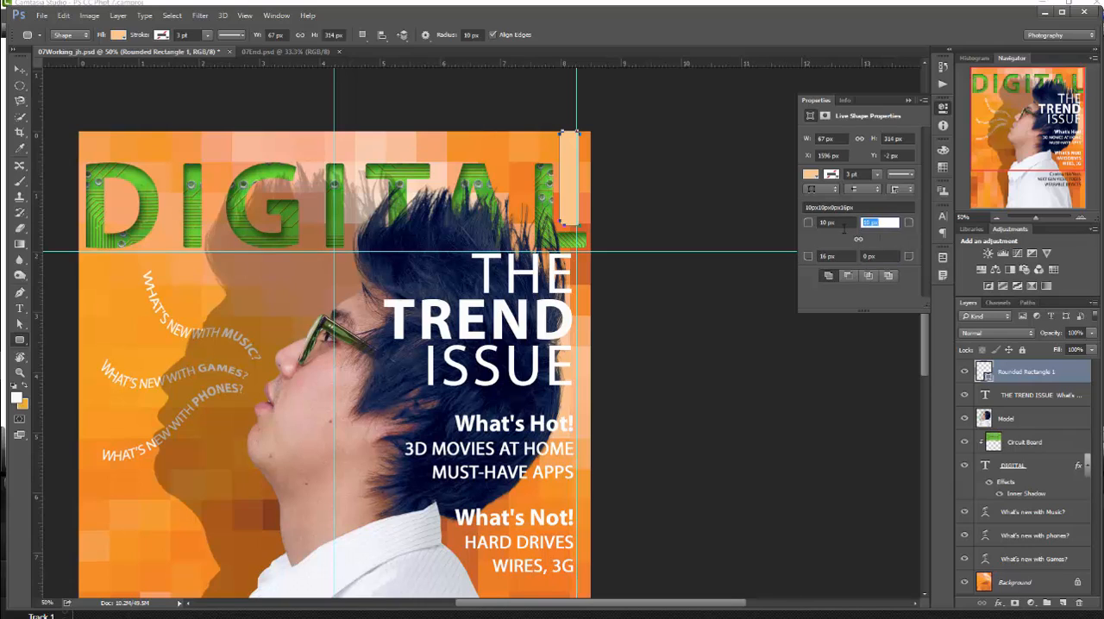
{"action": "type", "text": "0"}
{"action": "left_click_drag", "start_coordinate": [851, 223], "coordinate": [799, 232]}
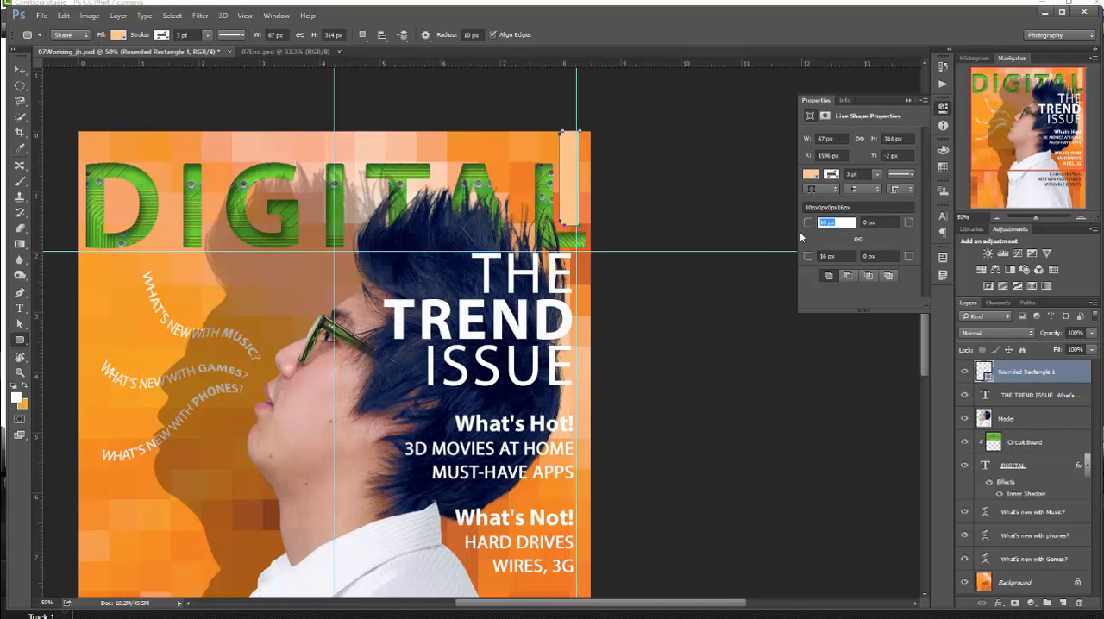
{"action": "type", "text": "0"}
{"action": "left_click", "coordinate": [19, 69]}
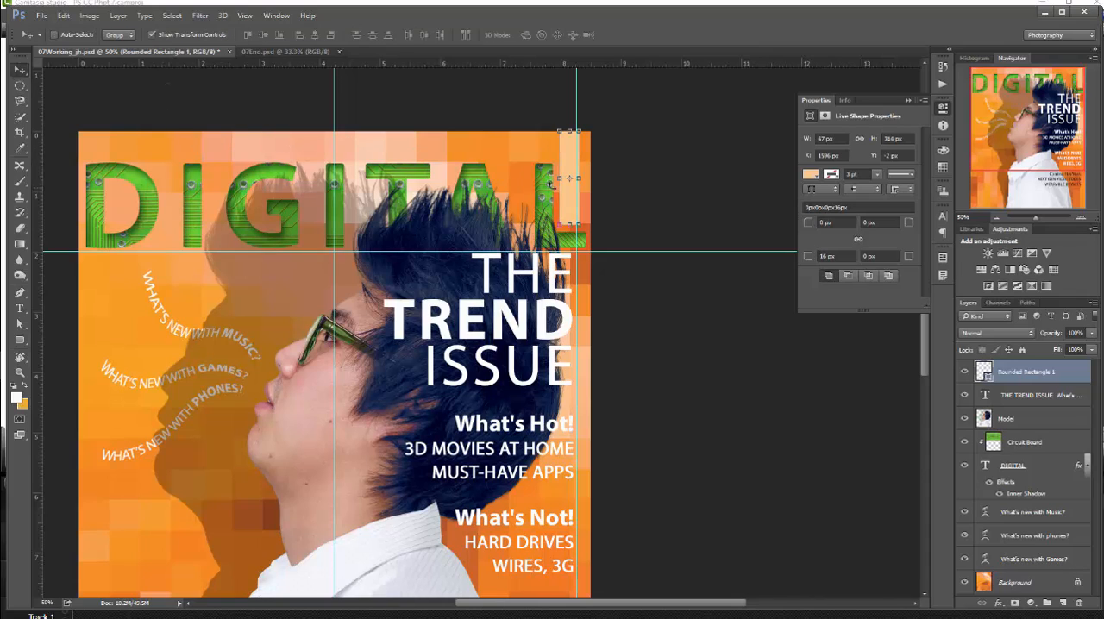
{"action": "left_click_drag", "start_coordinate": [570, 193], "coordinate": [566, 197]}
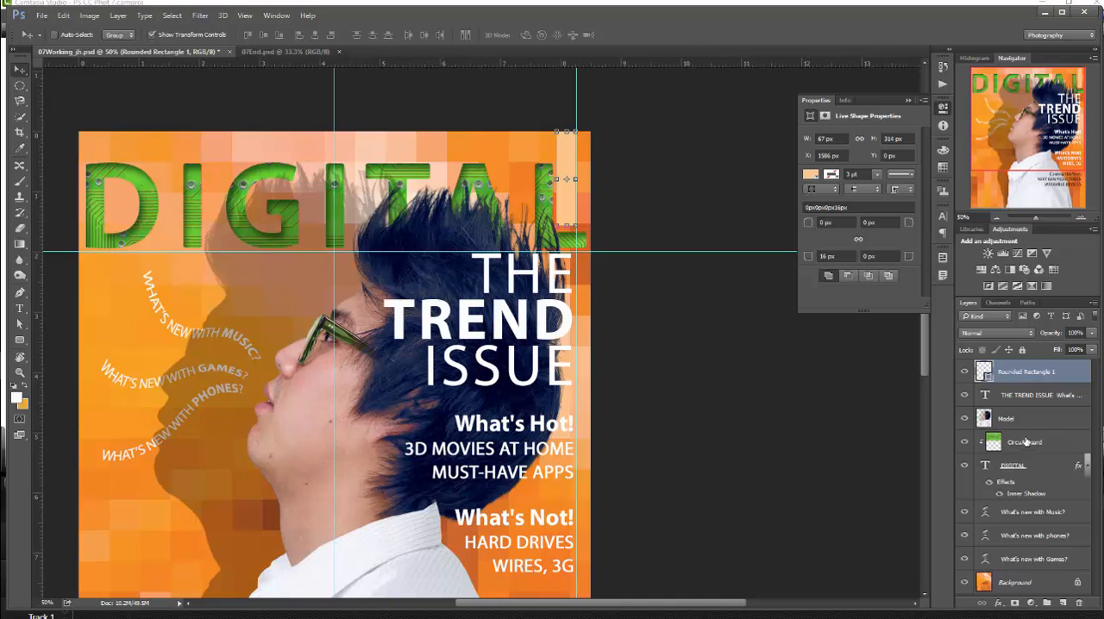
- Tighten the tracking of the DIGITAL title to 80, trying 90 first, and leave its size and position unchanged
{"action": "left_click", "coordinate": [1026, 466]}
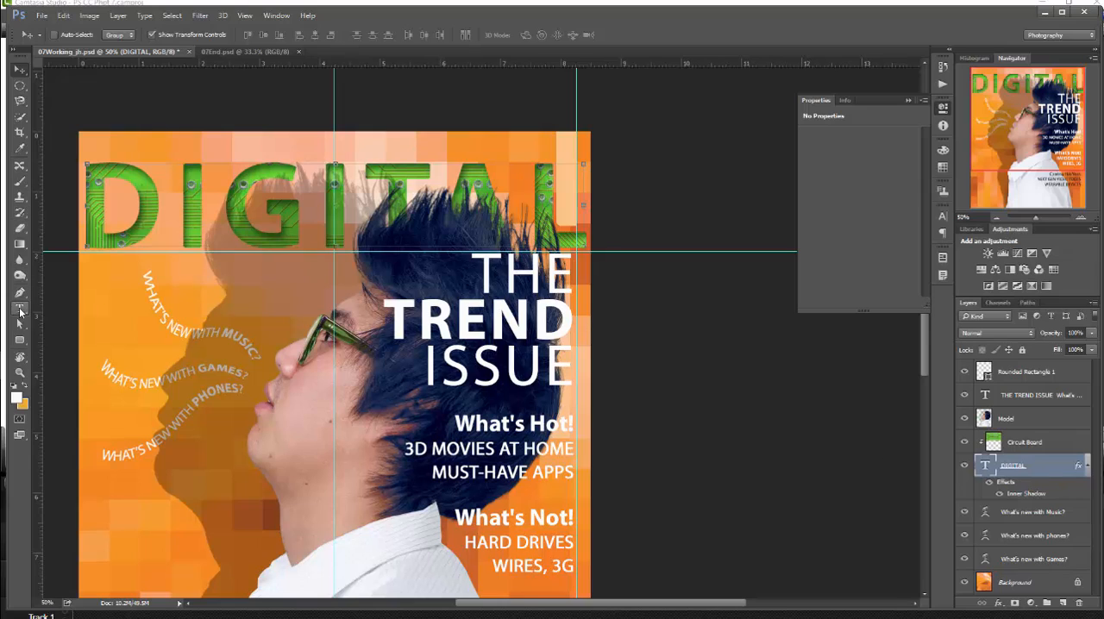
{"action": "left_click", "coordinate": [18, 309]}
{"action": "left_click", "coordinate": [482, 35]}
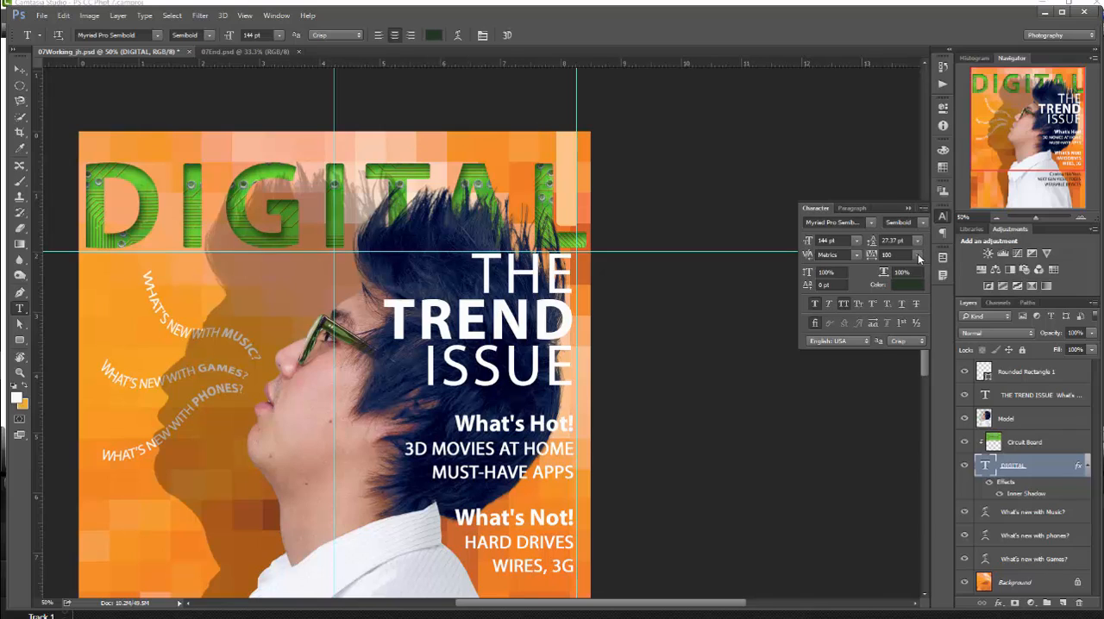
{"action": "left_click", "coordinate": [886, 255]}
{"action": "type", "text": "90"}
{"action": "key", "text": "Return"}
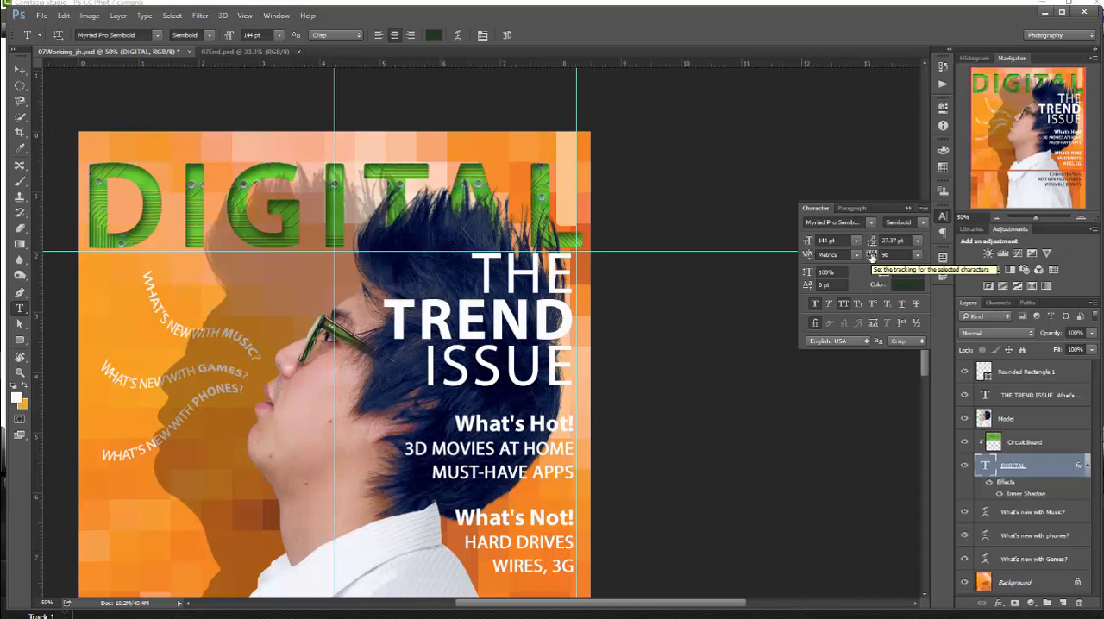
{"action": "left_click", "coordinate": [873, 255]}
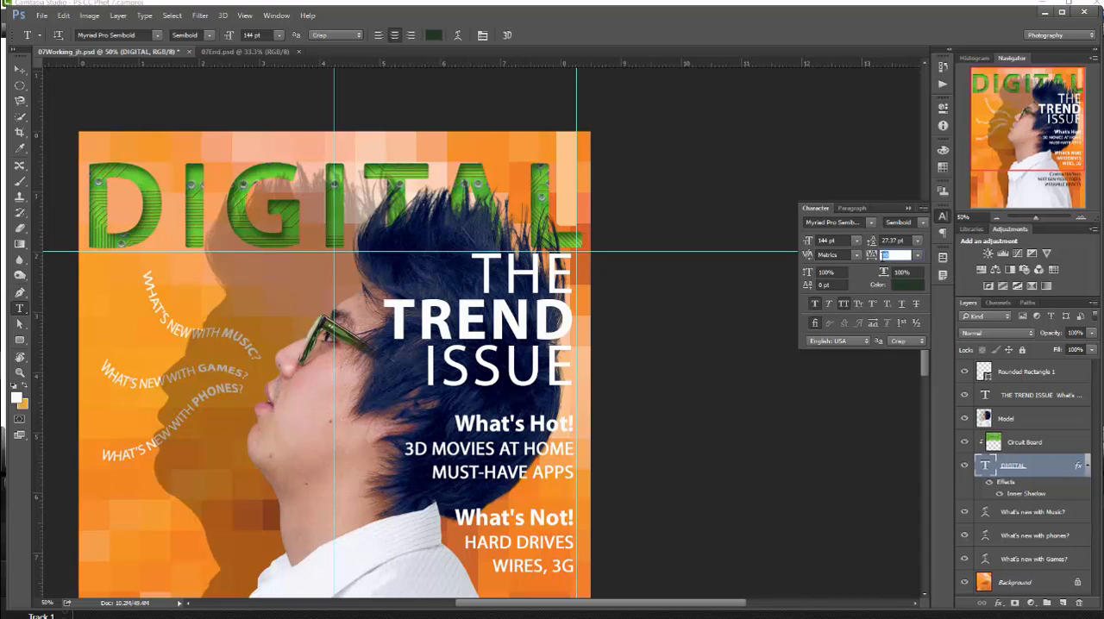
{"action": "type", "text": "80"}
{"action": "key", "text": "Return"}
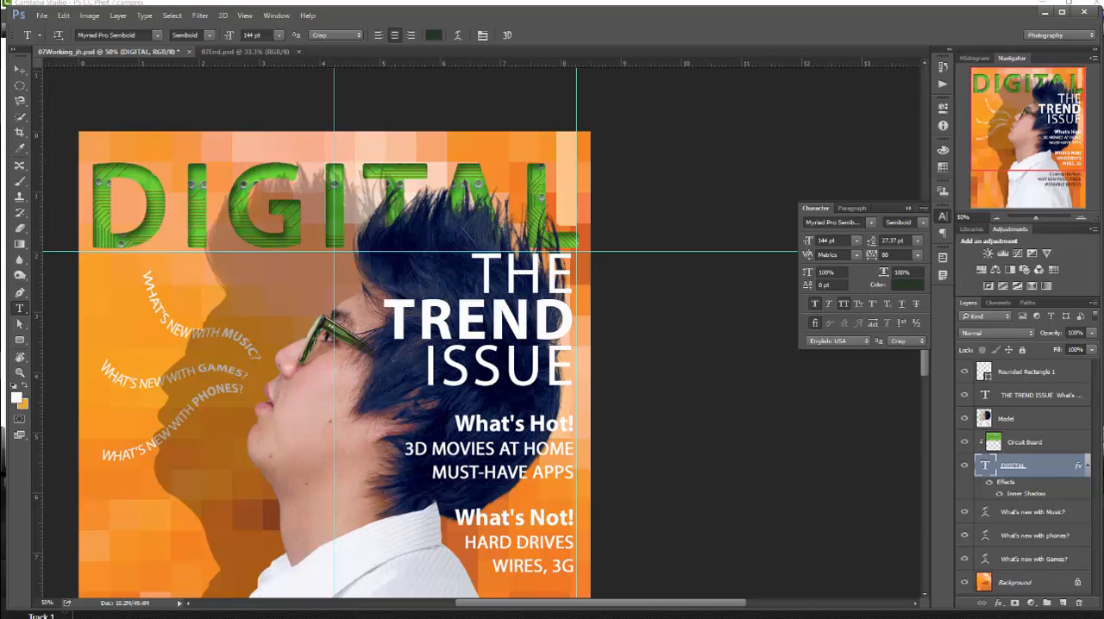
{"action": "left_click", "coordinate": [19, 69]}
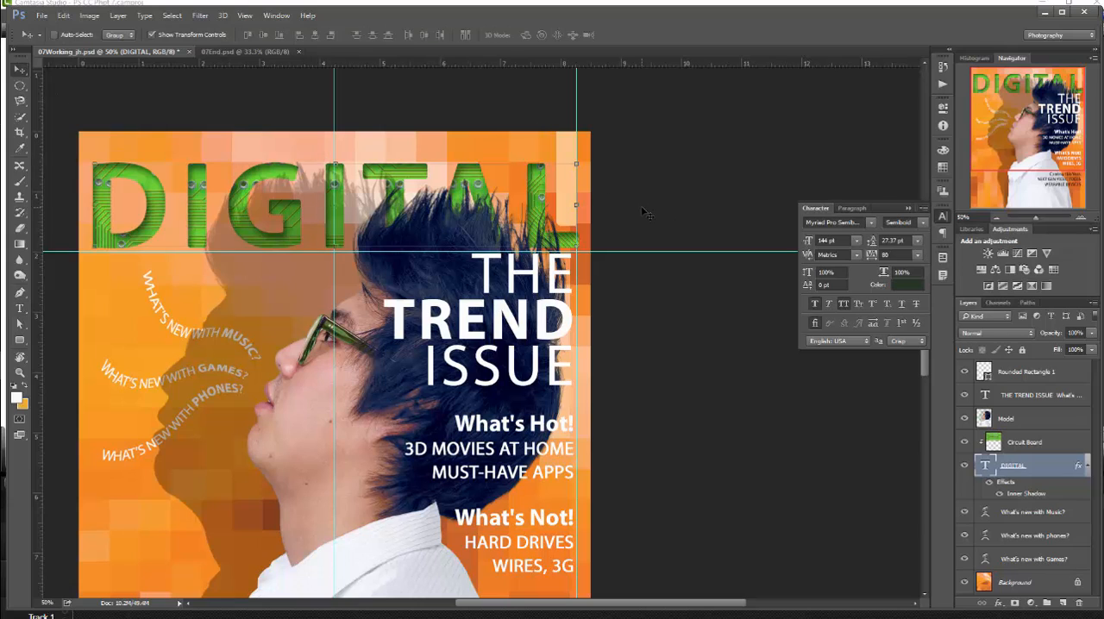
{"action": "left_click", "coordinate": [575, 157]}
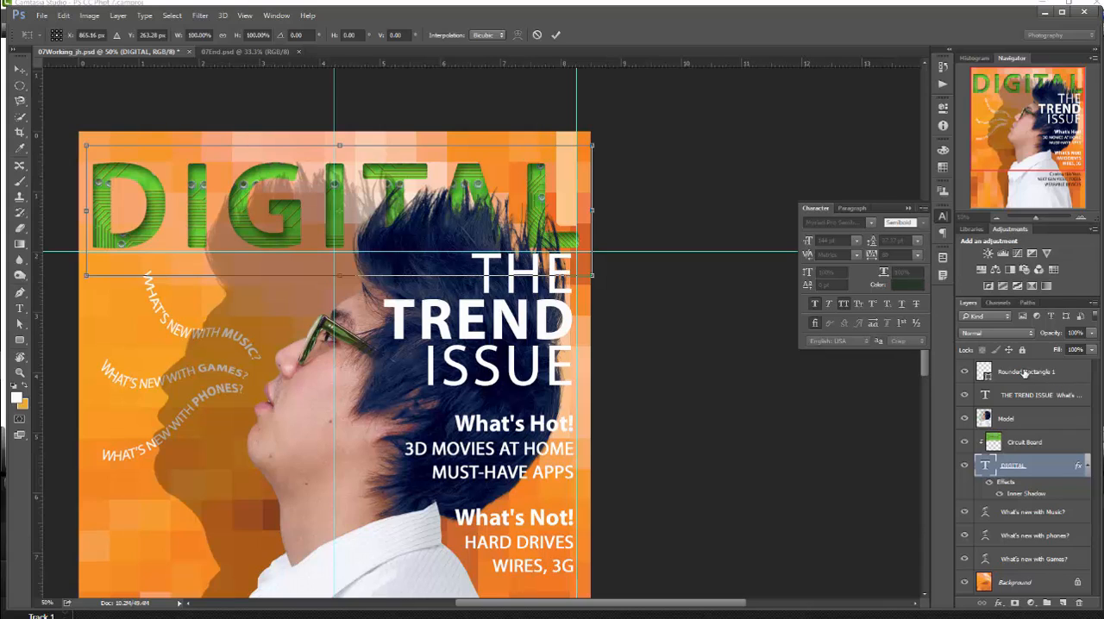
{"action": "left_click", "coordinate": [556, 34]}
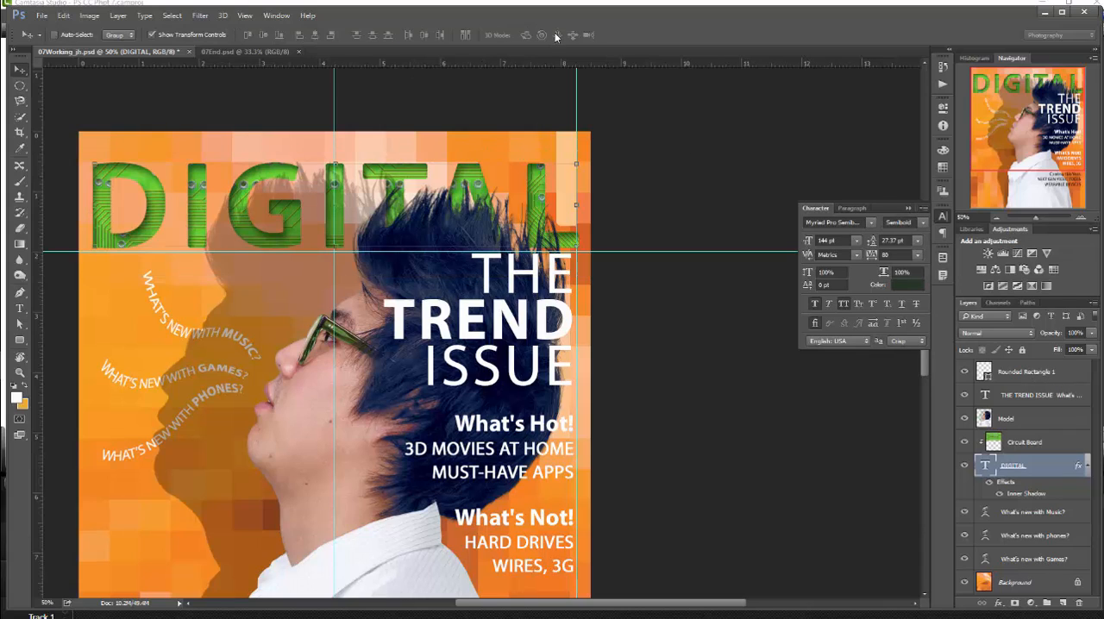
- Deselect all layers and add the vertical text "VOL 9" starting near the upper end of the pastel orange shape
{"action": "left_click", "coordinate": [1020, 373]}
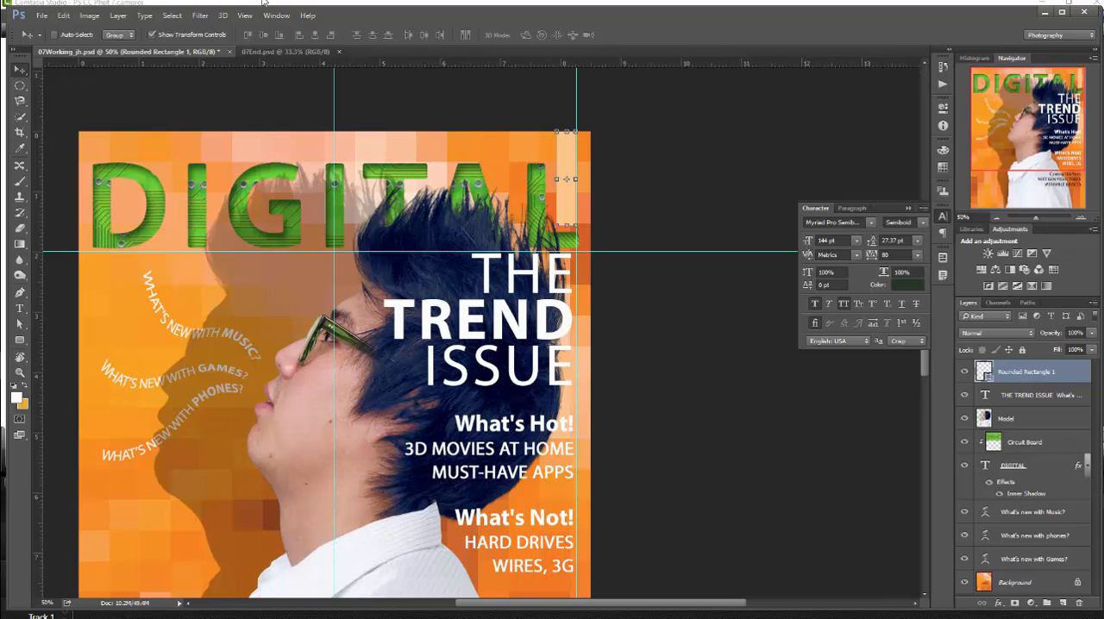
{"action": "left_click", "coordinate": [172, 16]}
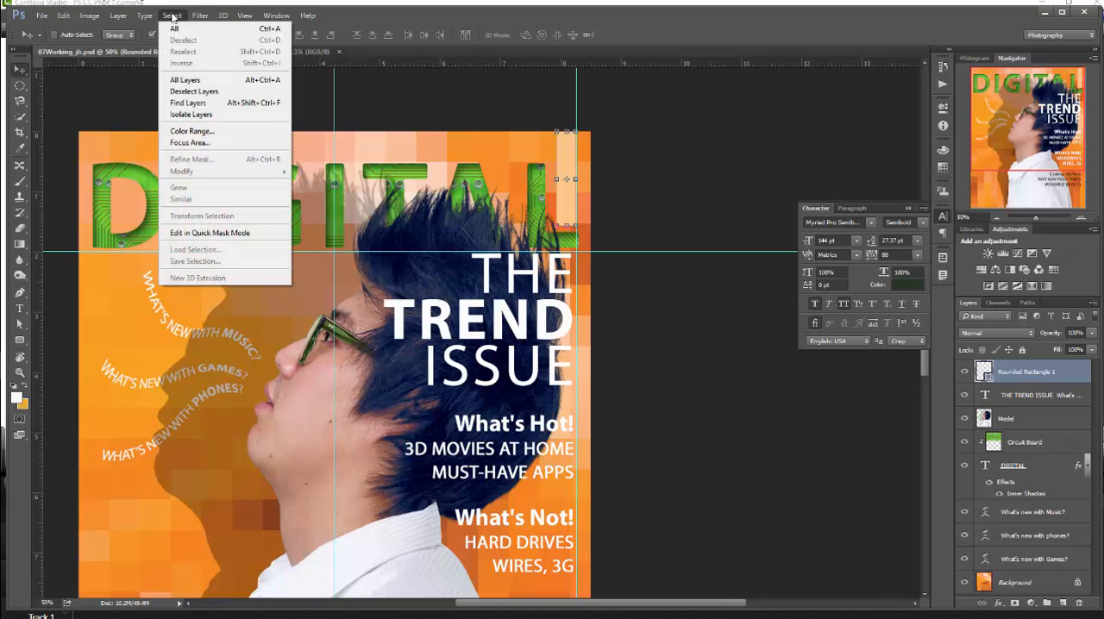
{"action": "left_click", "coordinate": [194, 91]}
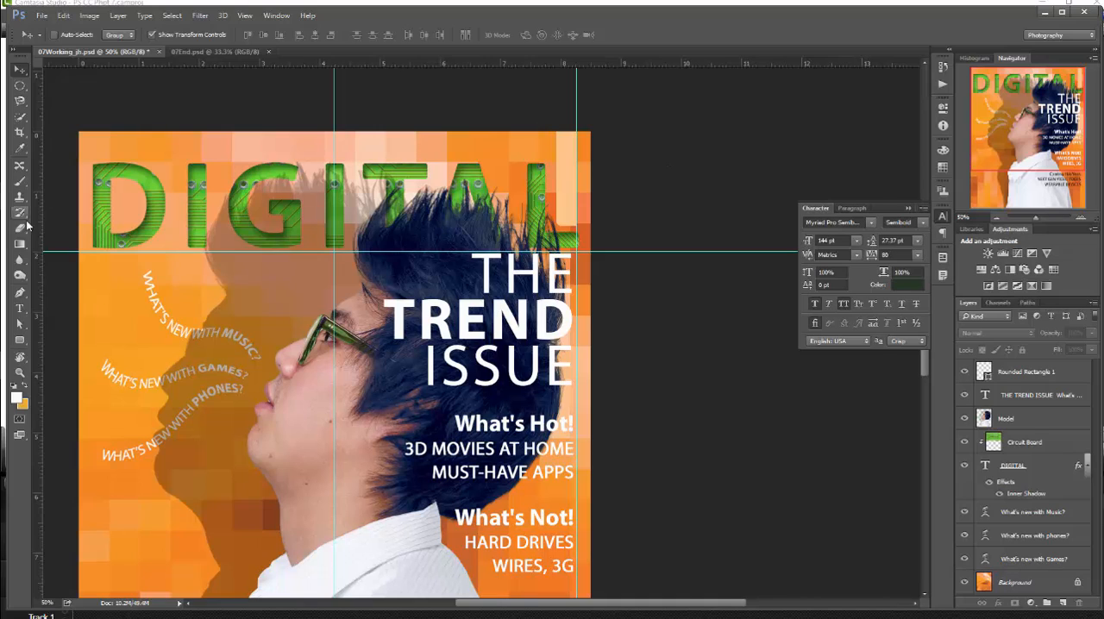
{"action": "left_click", "coordinate": [20, 309]}
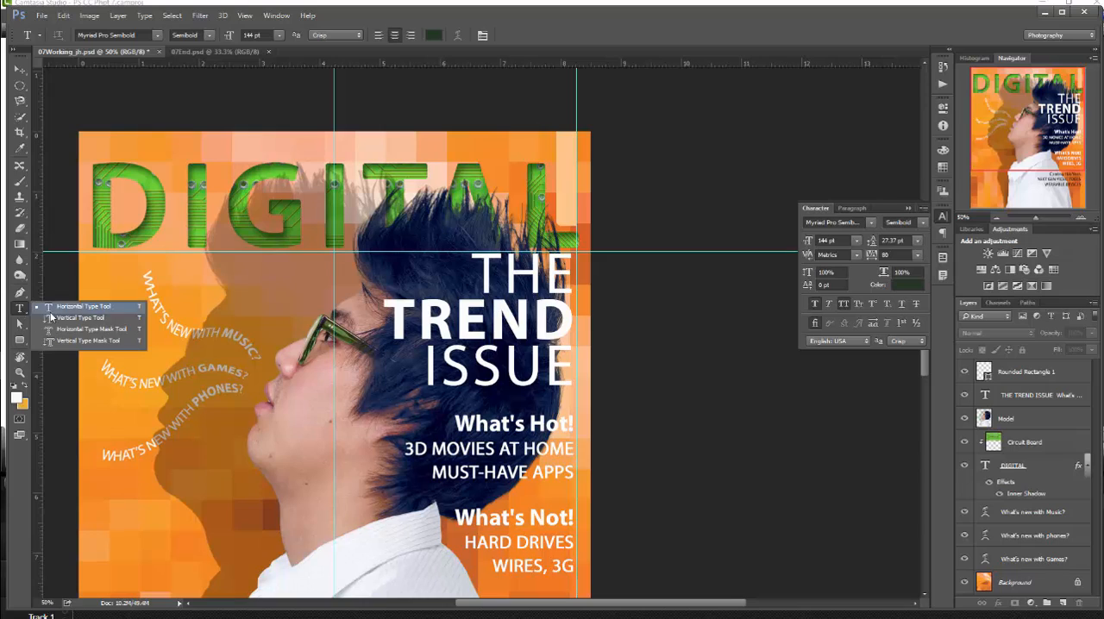
{"action": "left_click", "coordinate": [50, 315]}
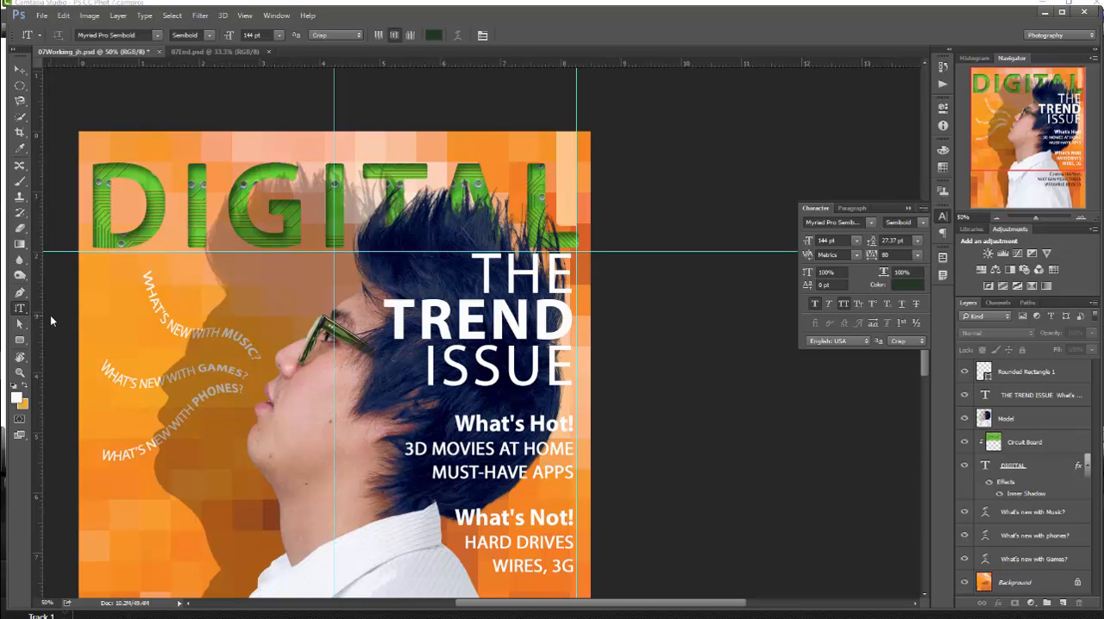
{"action": "left_click", "coordinate": [565, 139]}
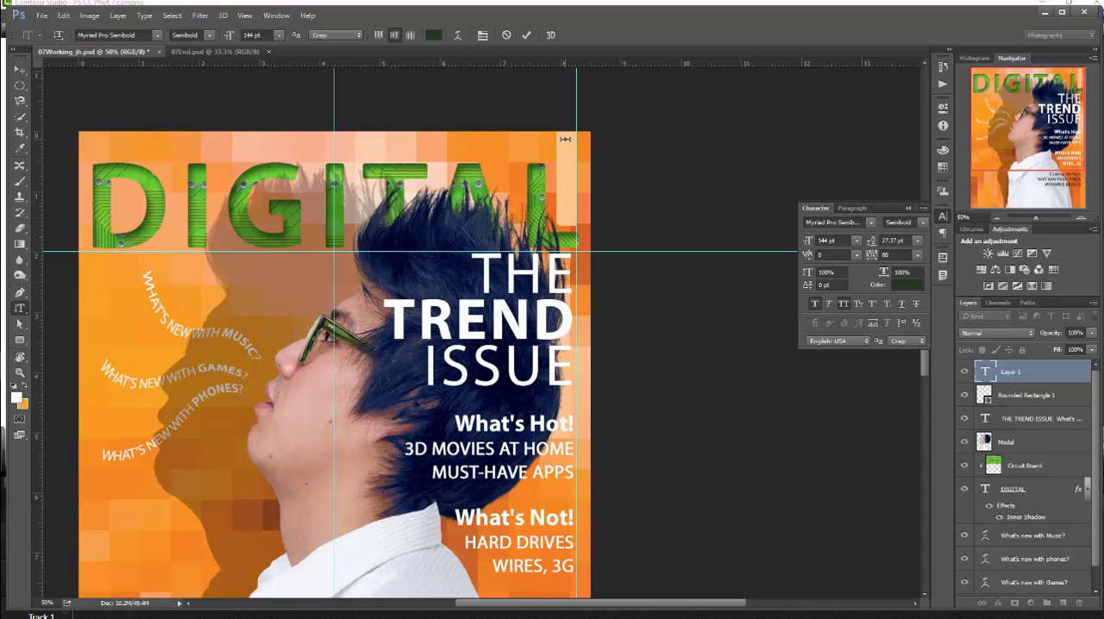
{"action": "type", "text": "YOL "}
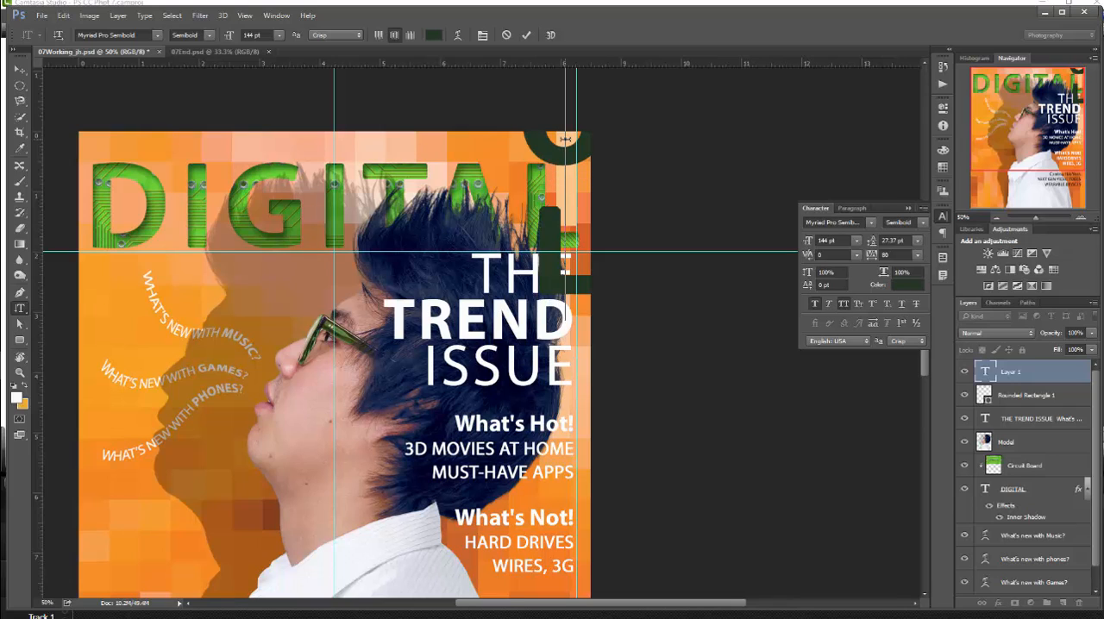
{"action": "type", "text": "9"}
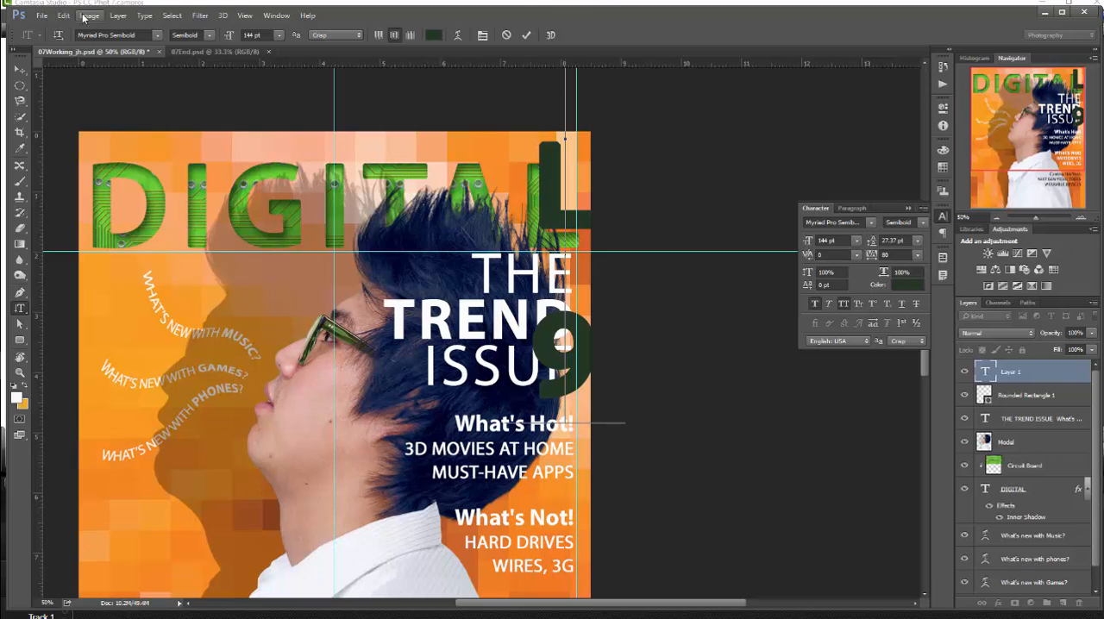
- Select all of the vertical volume text and set it to the Condensed font style at 14 pt
{"action": "left_click", "coordinate": [172, 15]}
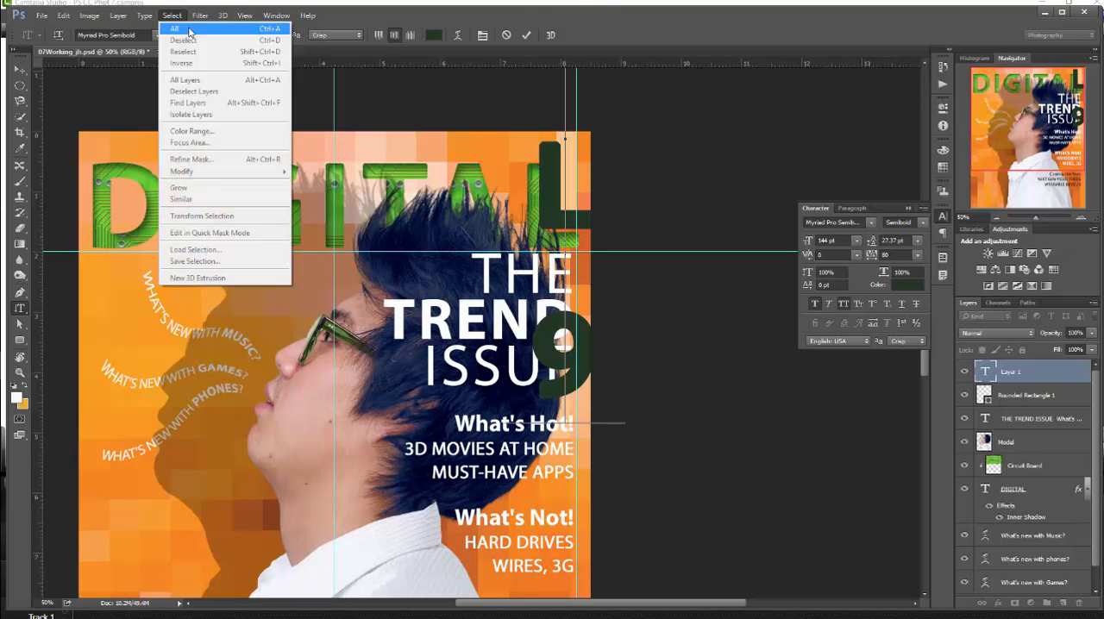
{"action": "left_click", "coordinate": [188, 32]}
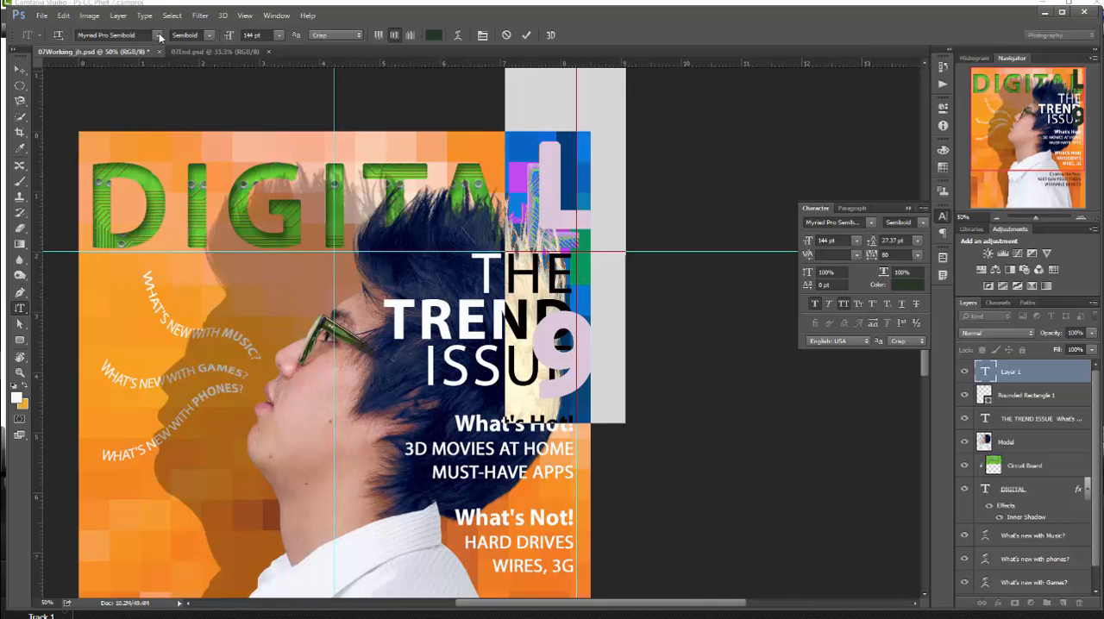
{"action": "left_click", "coordinate": [211, 36]}
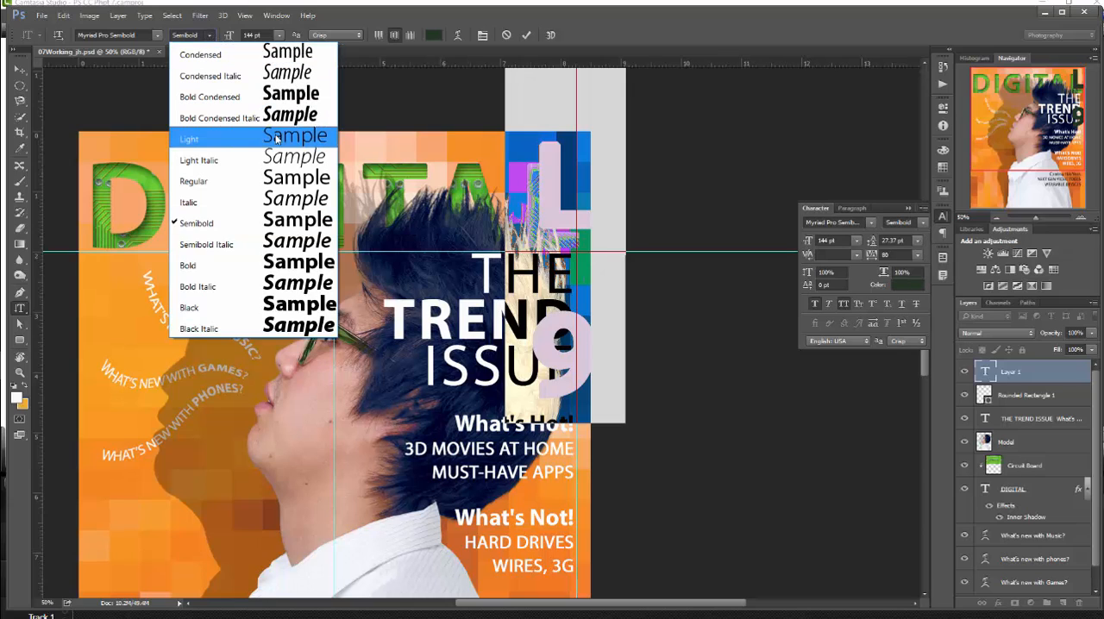
{"action": "left_click", "coordinate": [302, 56]}
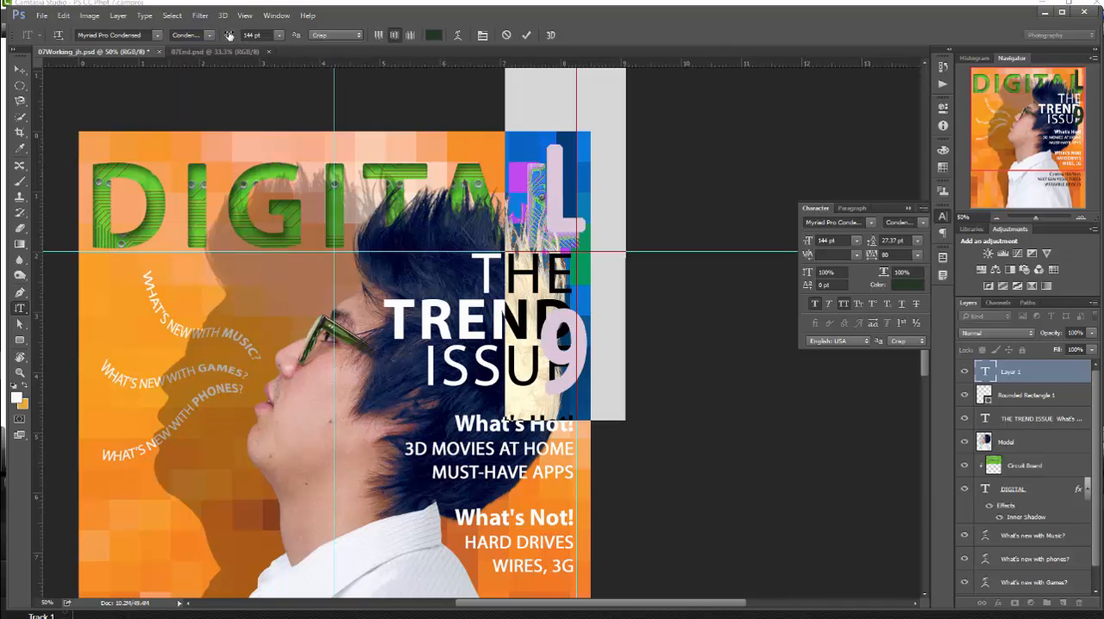
{"action": "left_click", "coordinate": [278, 35]}
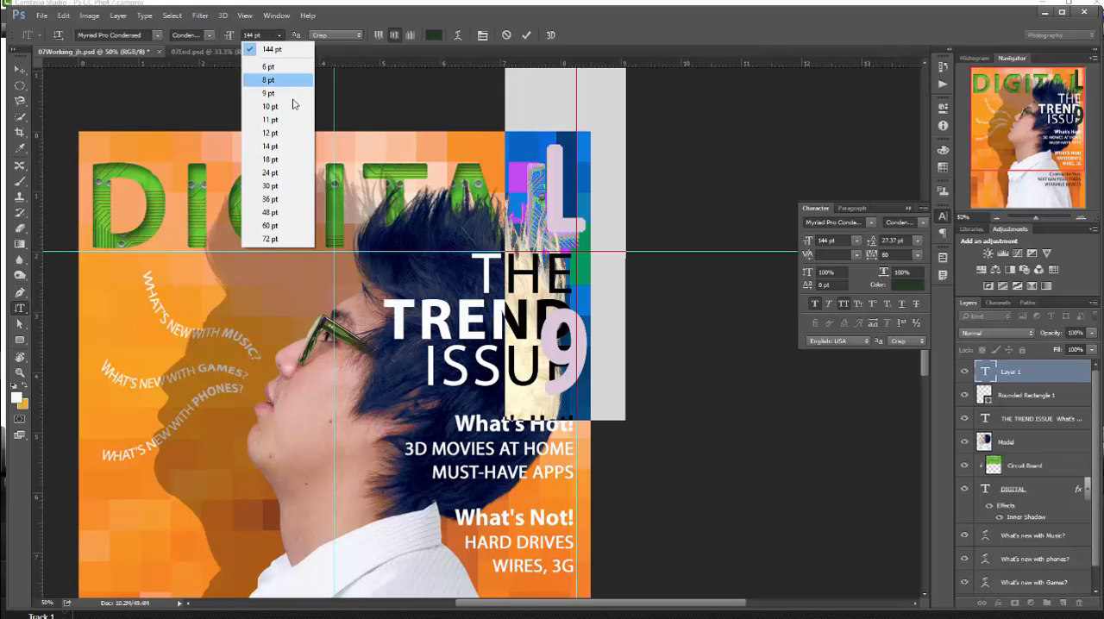
{"action": "left_click", "coordinate": [278, 146]}
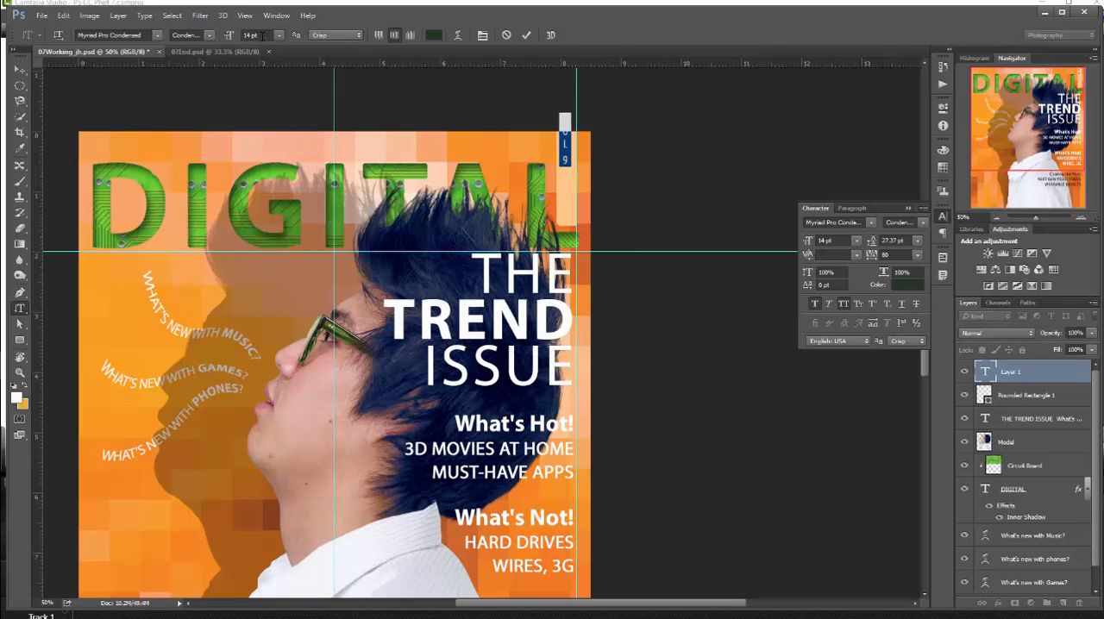
- Set the selected vertical volume text to 15 pt, the Light font style and a tracking of 10
{"action": "left_click_drag", "start_coordinate": [251, 35], "coordinate": [239, 40]}
{"action": "type", "text": "15"}
{"action": "key", "text": "Return"}
{"action": "left_click", "coordinate": [209, 34]}
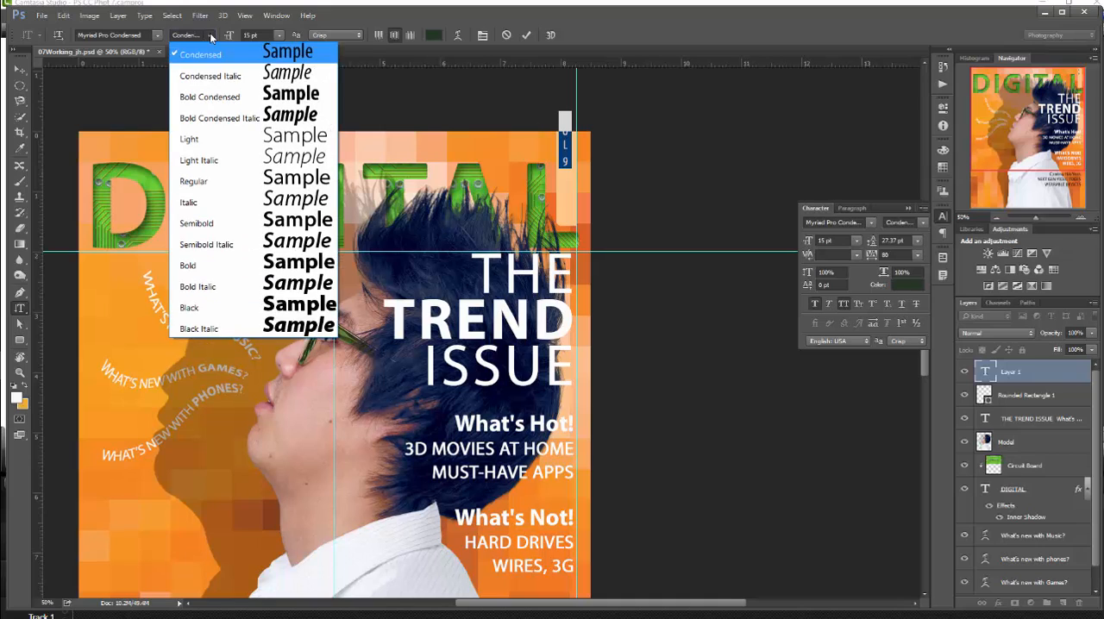
{"action": "left_click", "coordinate": [239, 138]}
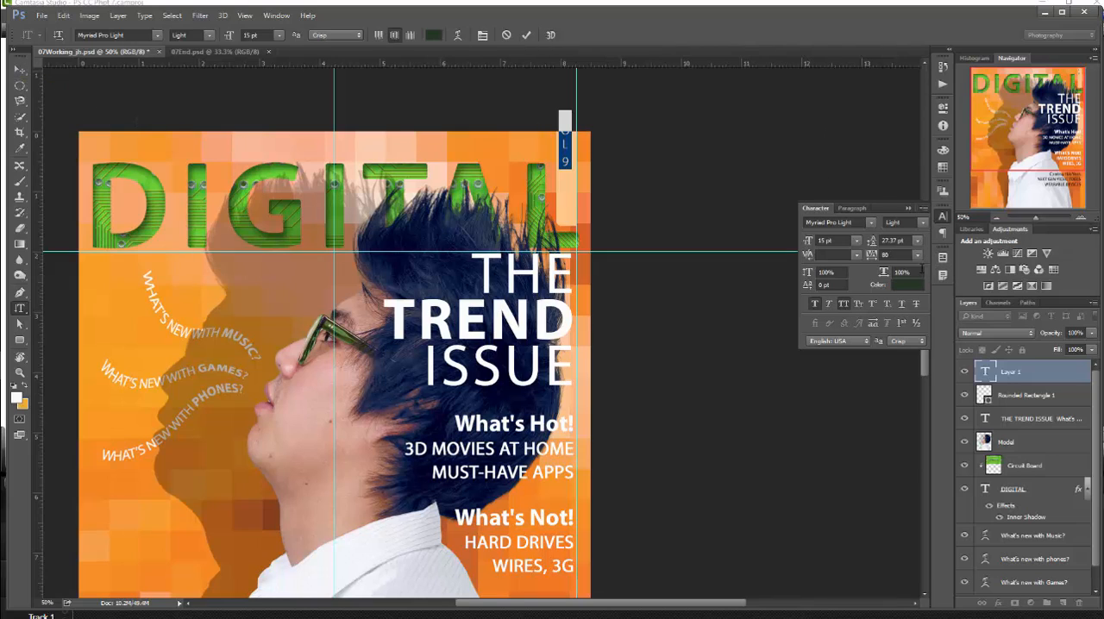
{"action": "left_click", "coordinate": [918, 255]}
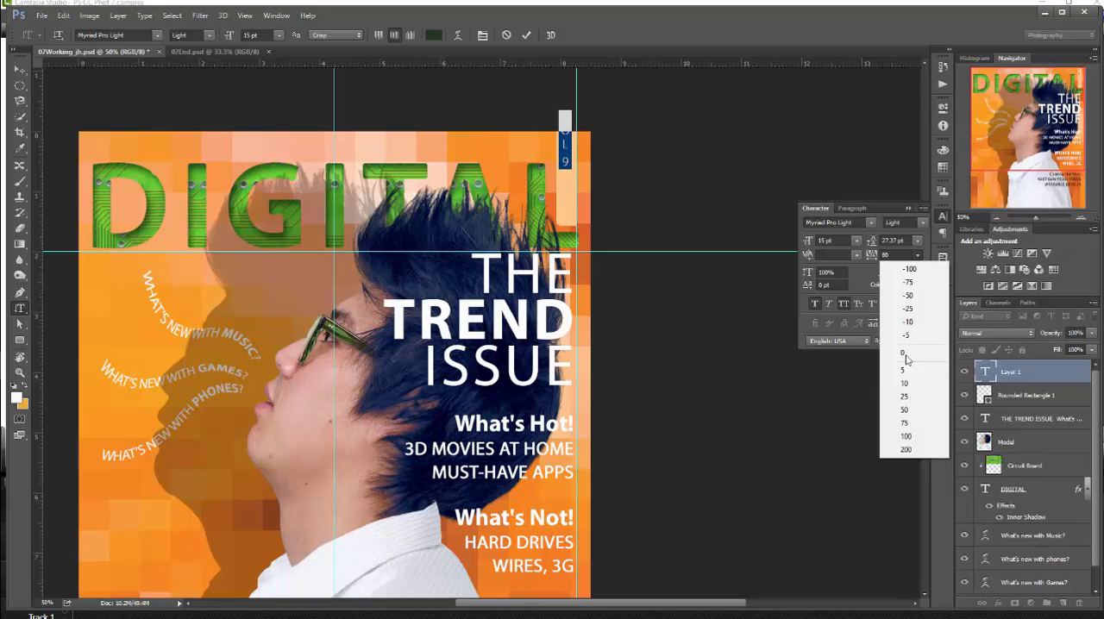
{"action": "left_click", "coordinate": [907, 384]}
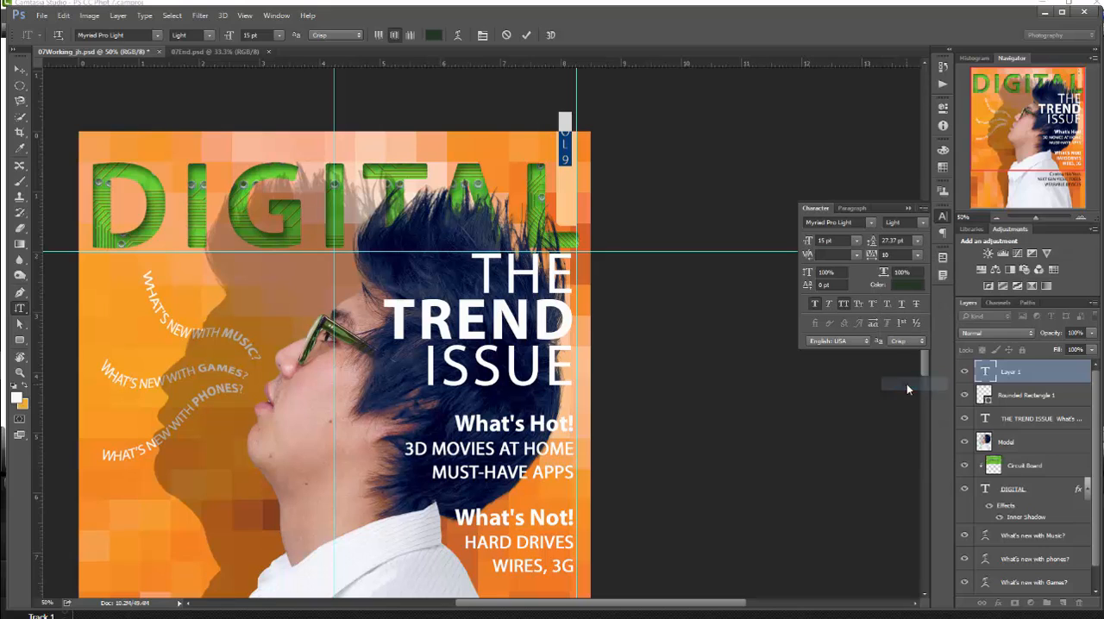
- Color the vertical volume text near-black (060606) and commit the text edit
{"action": "left_click", "coordinate": [917, 285]}
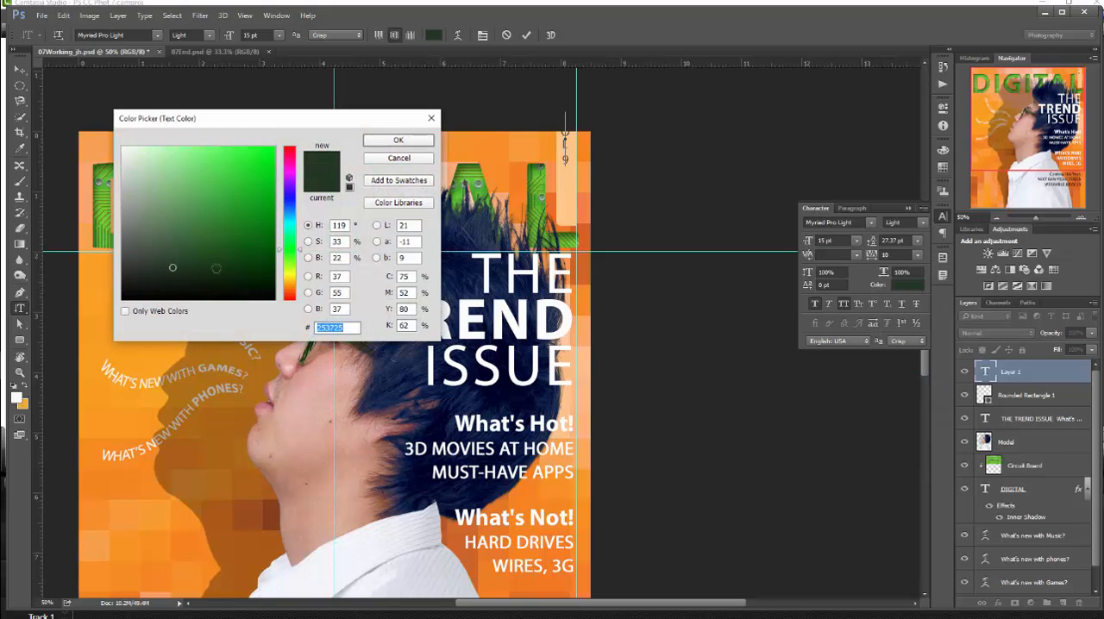
{"action": "left_click", "coordinate": [124, 296]}
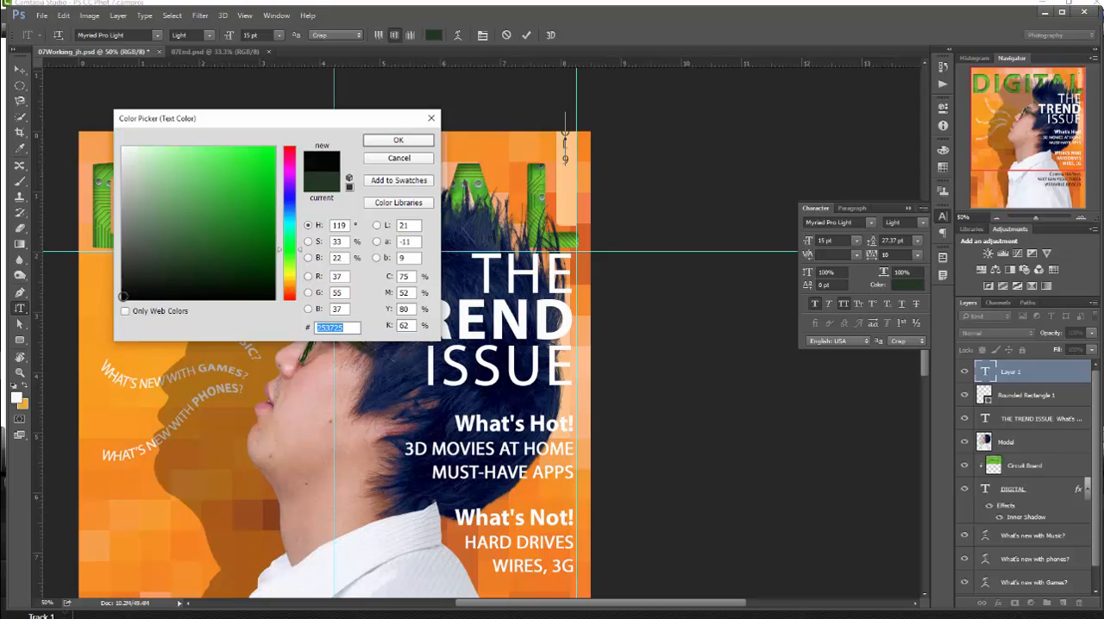
{"action": "left_click", "coordinate": [399, 140]}
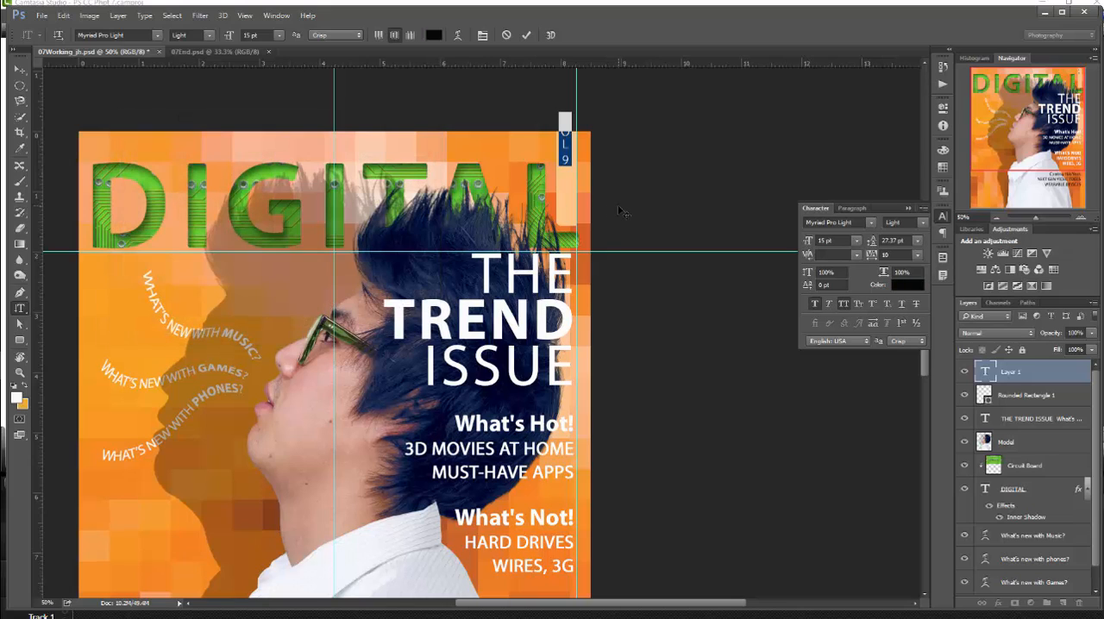
{"action": "left_click", "coordinate": [526, 35]}
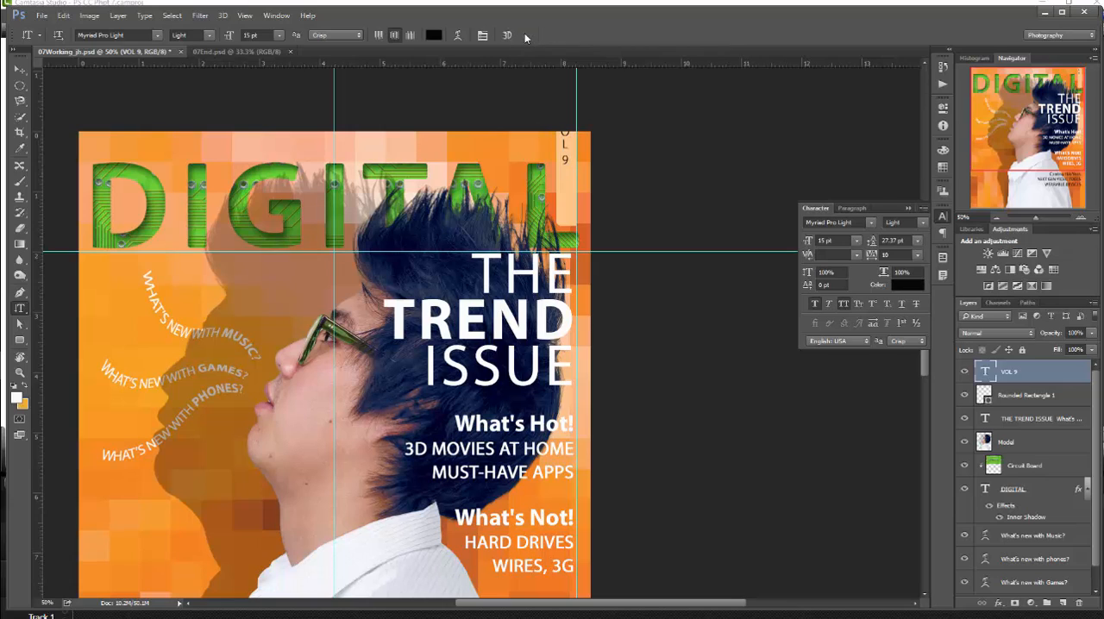
- Move the VOL 9 text down onto the pastel orange tab, aligned with the upper edge of the DIGITAL title, and deselect all layers
{"action": "left_click", "coordinate": [19, 69]}
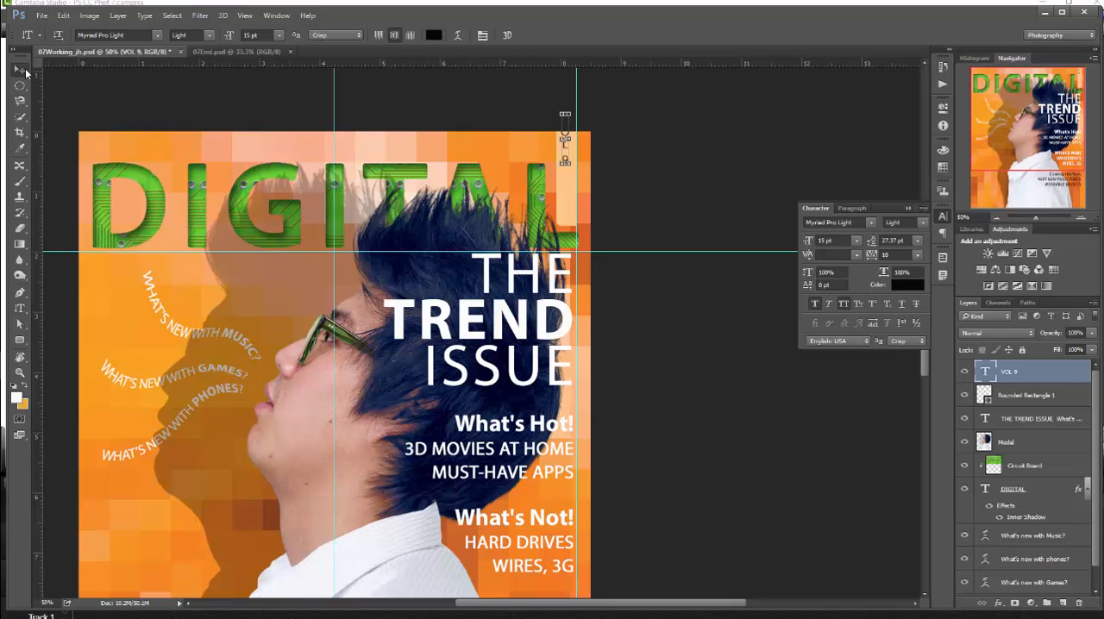
{"action": "left_click_drag", "start_coordinate": [565, 145], "coordinate": [567, 193]}
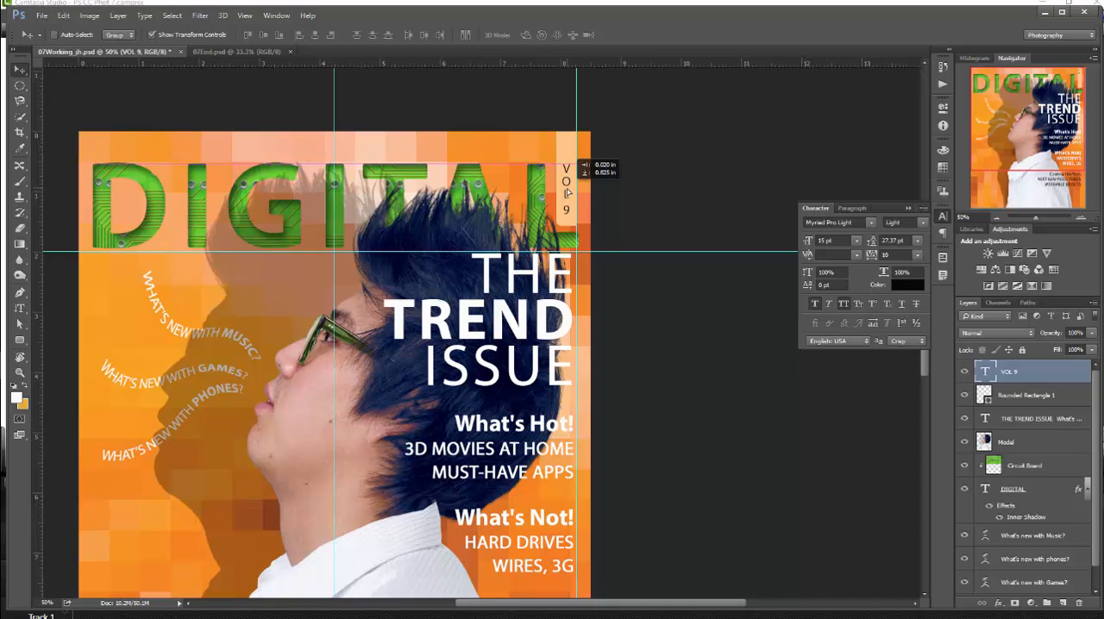
{"action": "left_click_drag", "start_coordinate": [567, 193], "coordinate": [567, 193]}
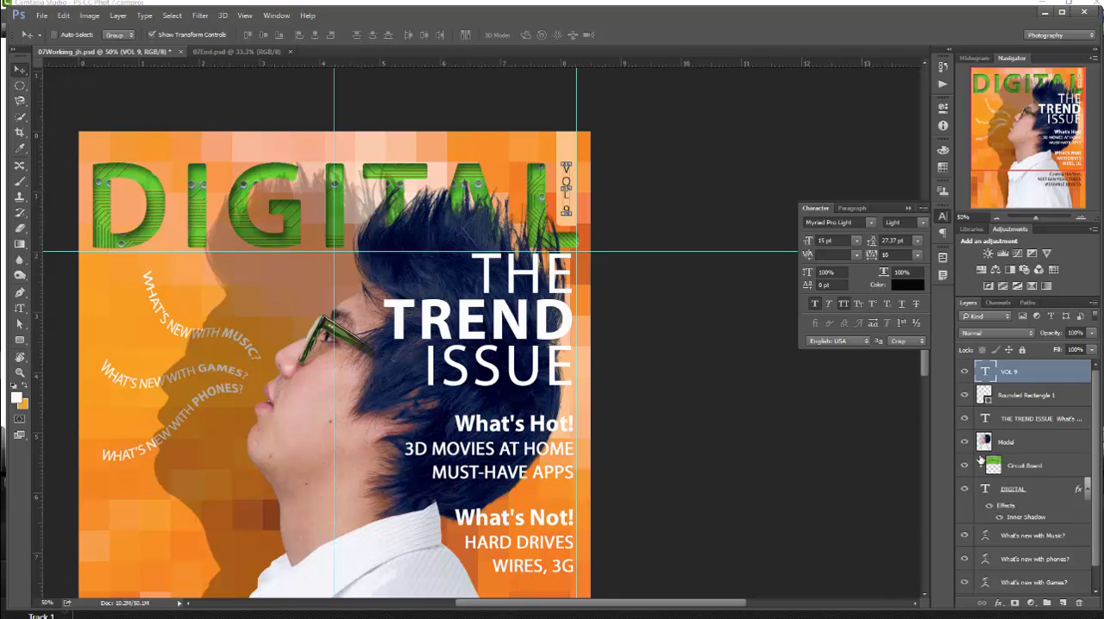
{"action": "left_click", "coordinate": [177, 17]}
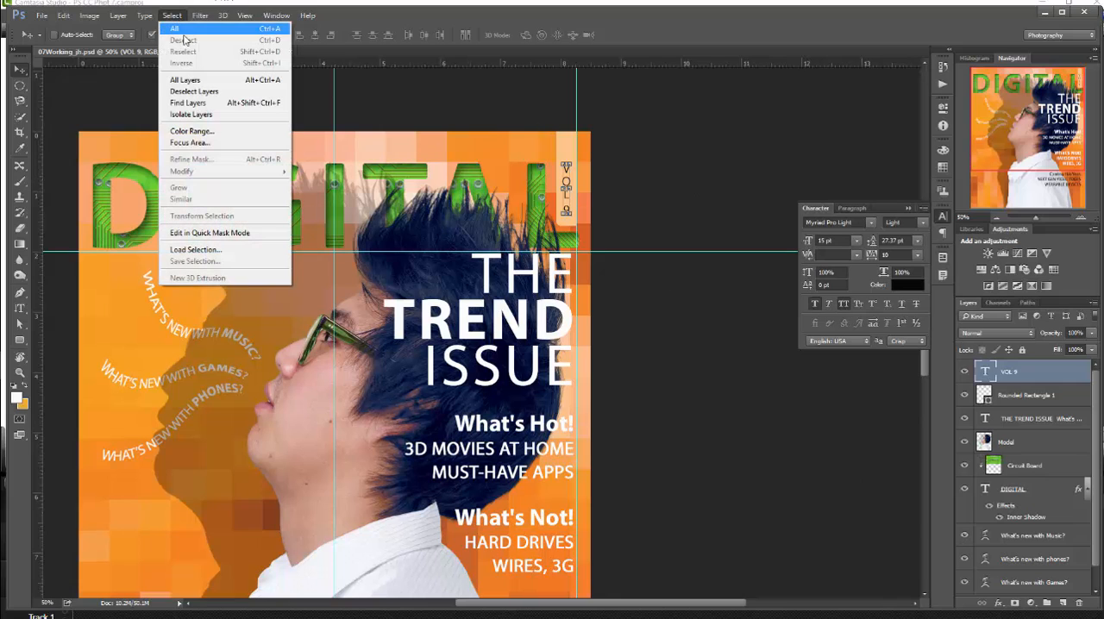
{"action": "left_click", "coordinate": [194, 91]}
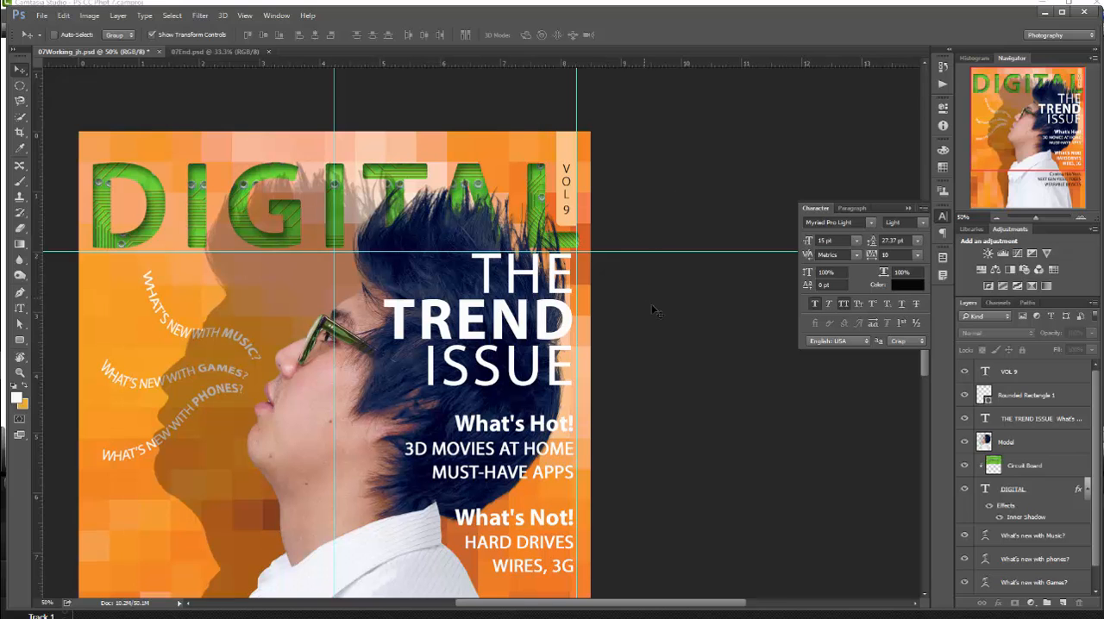
- Delete the note annotation near the lower-right corner of the cover
{"action": "scroll", "coordinate": [661, 340], "scroll_direction": "down", "scroll_amount": 2}
{"action": "scroll", "coordinate": [661, 349], "scroll_direction": "down", "scroll_amount": 8}
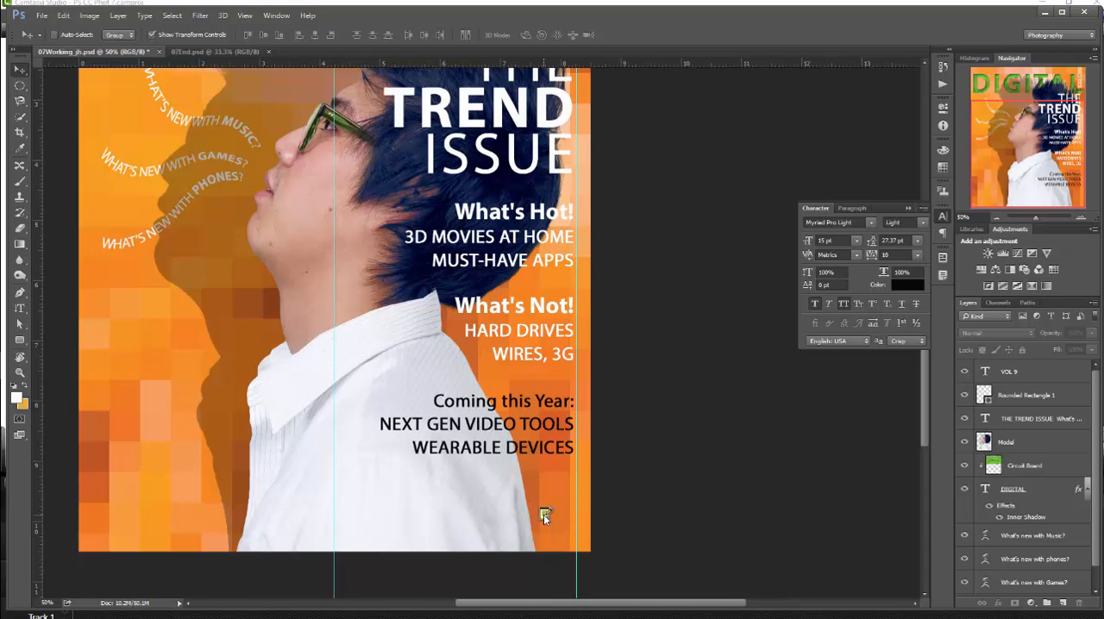
{"action": "right_click", "coordinate": [543, 514]}
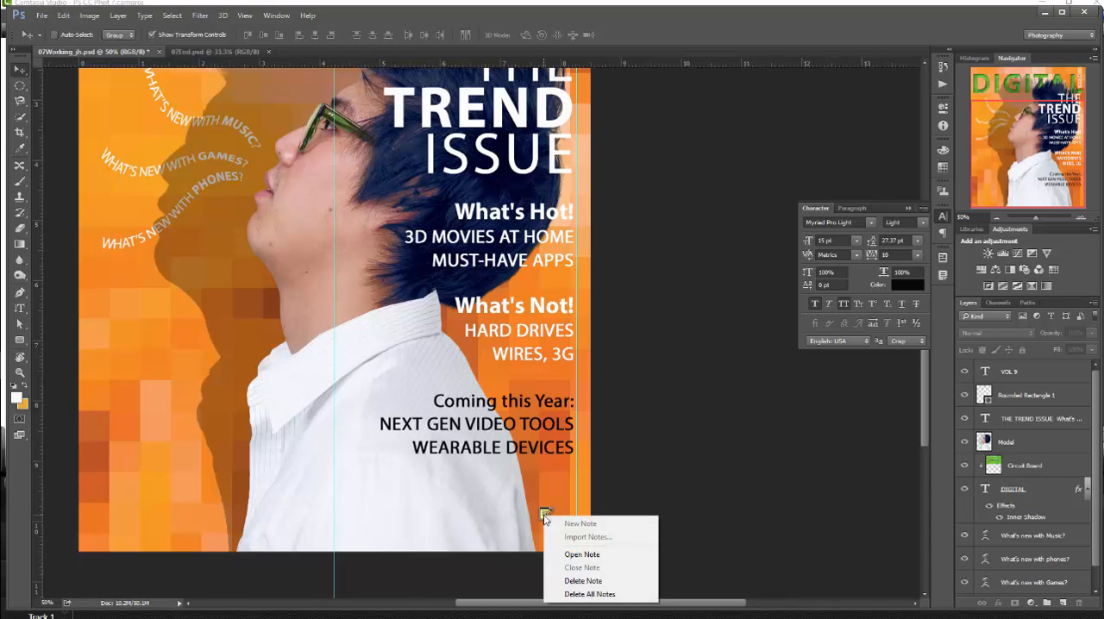
{"action": "left_click", "coordinate": [605, 583]}
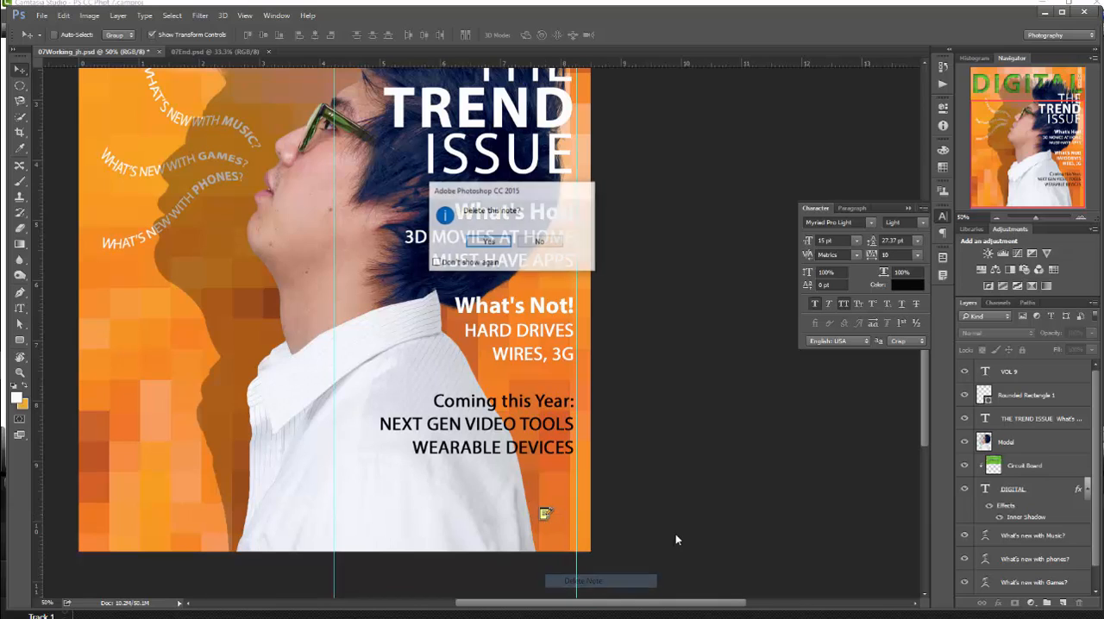
{"action": "left_click", "coordinate": [502, 247]}
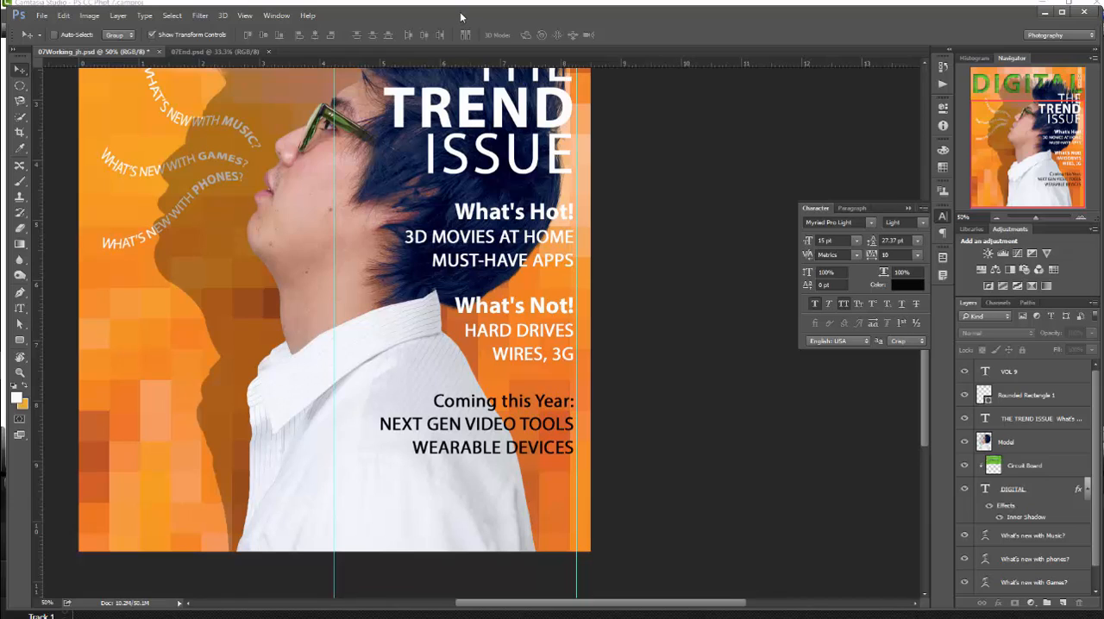
- Hide the guides, and save the working document with the whole cover fitted on screen
{"action": "left_click", "coordinate": [22, 362]}
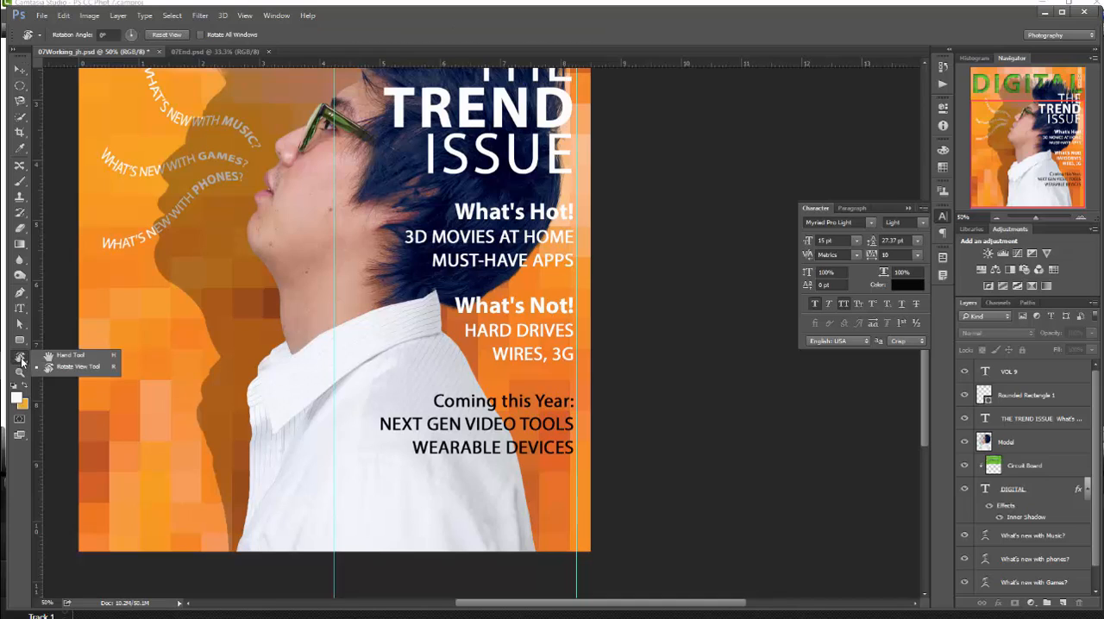
{"action": "left_click", "coordinate": [66, 356]}
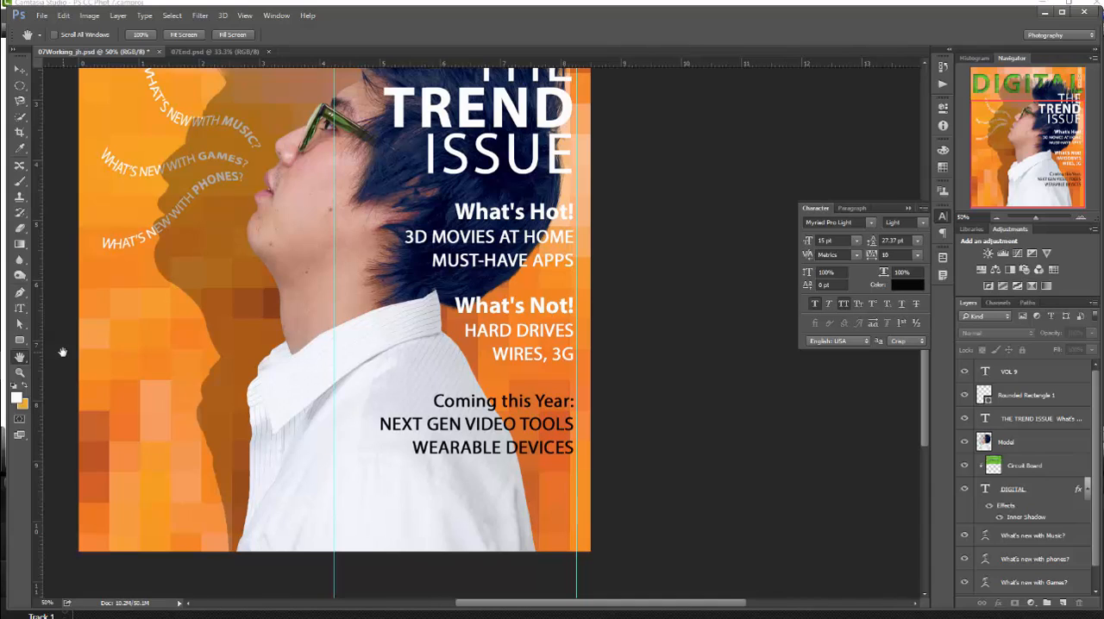
{"action": "key", "text": "ctrl+semicolon"}
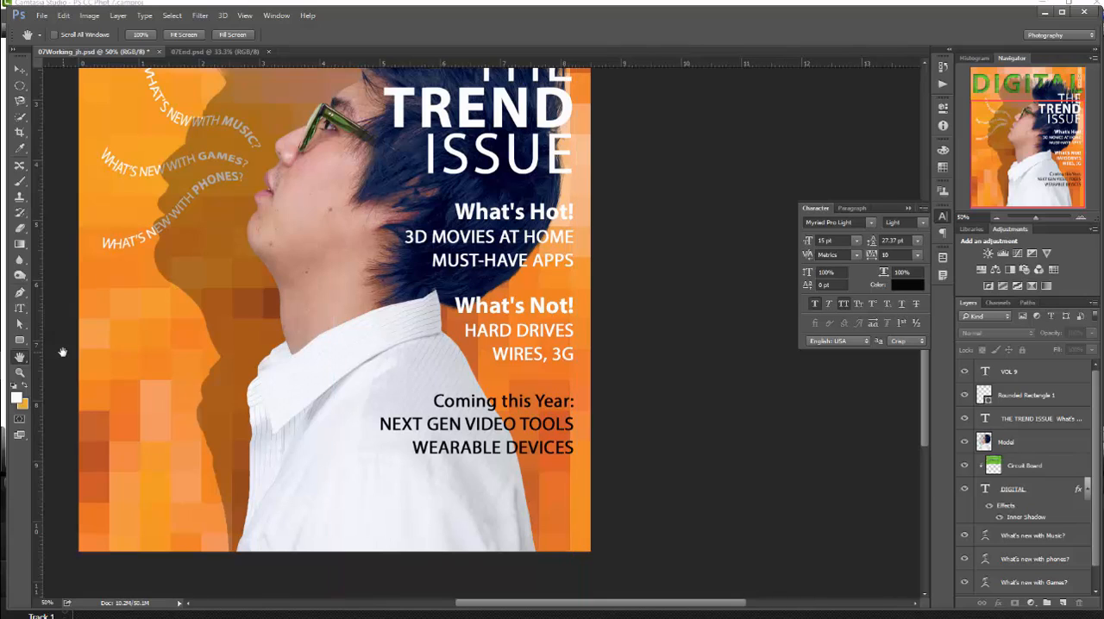
{"action": "double_click", "coordinate": [19, 361]}
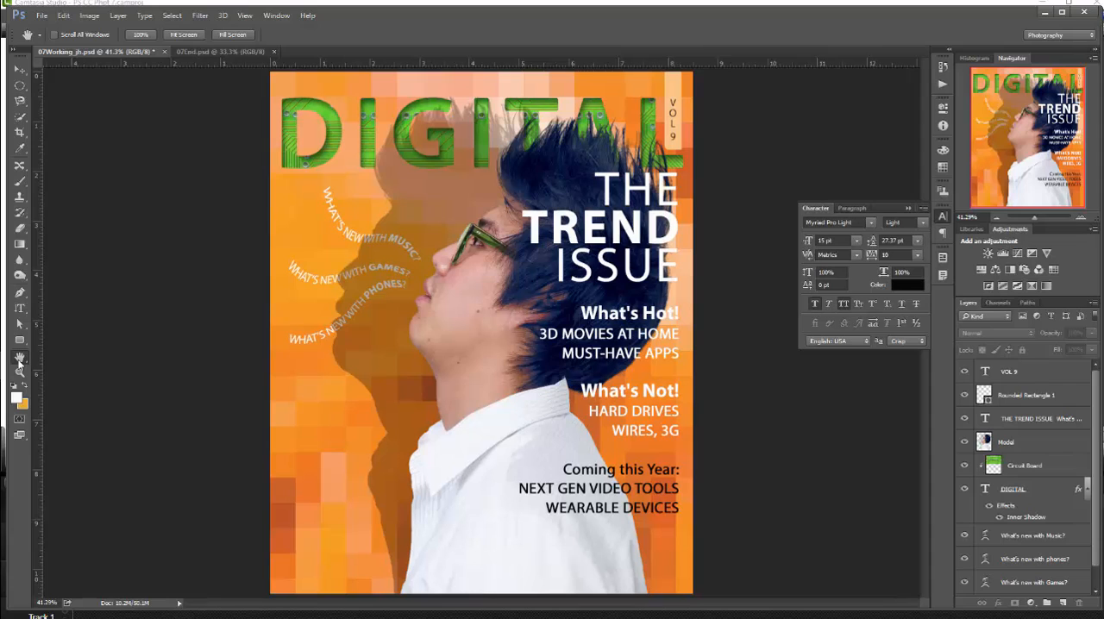
{"action": "left_click", "coordinate": [42, 16]}
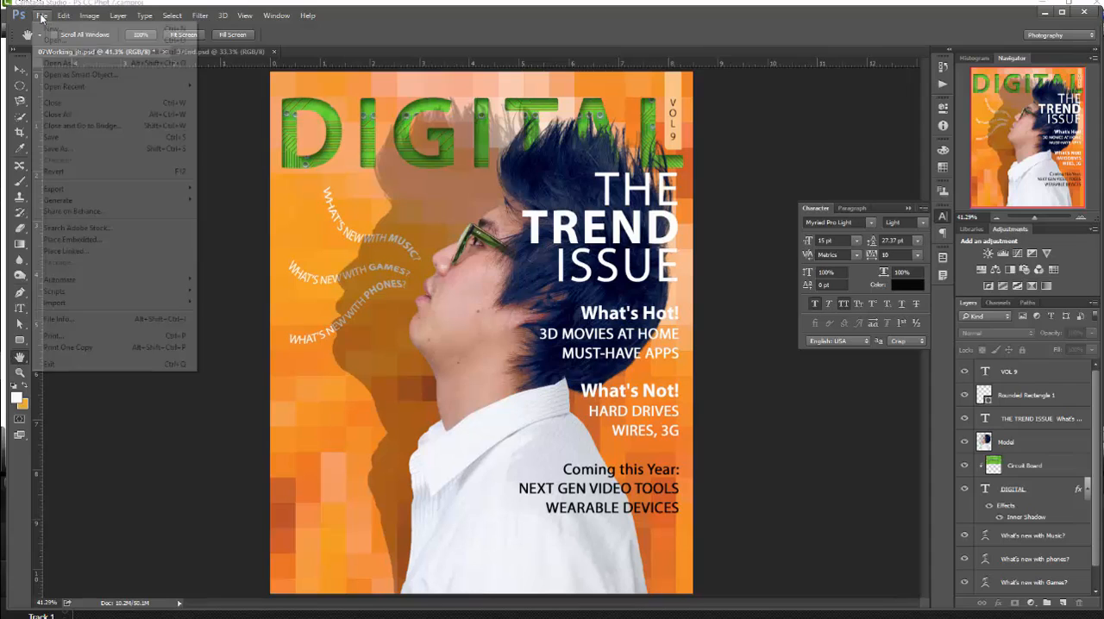
{"action": "left_click", "coordinate": [71, 138]}
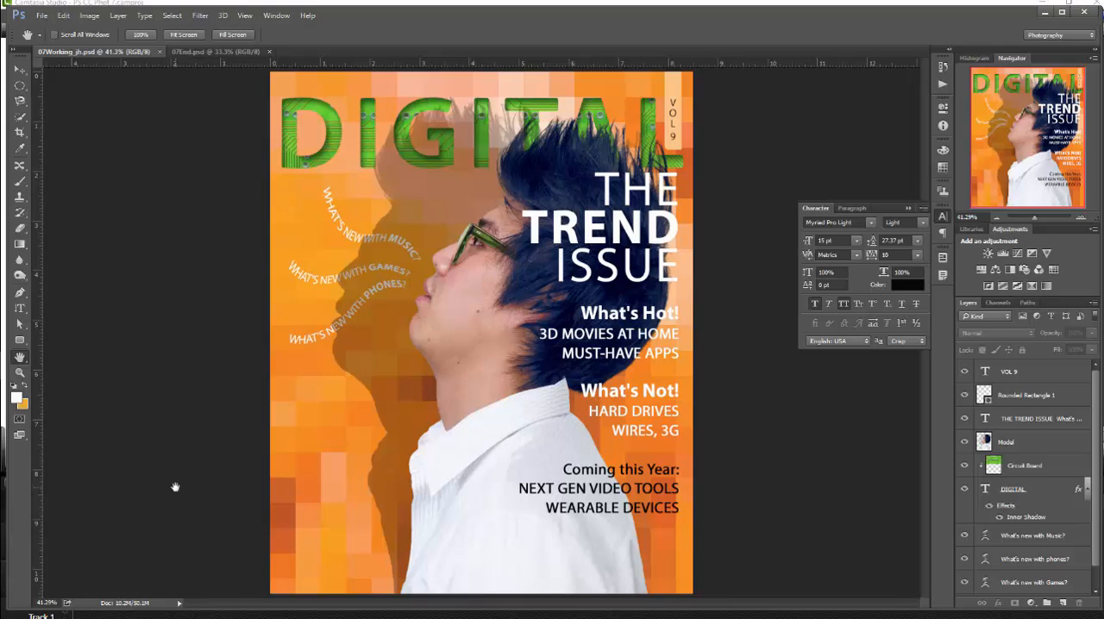
- Resample the image to a resolution of 100 pixels/inch, keeping its 8.5 by 10.5 inch print size
{"action": "left_click", "coordinate": [89, 16]}
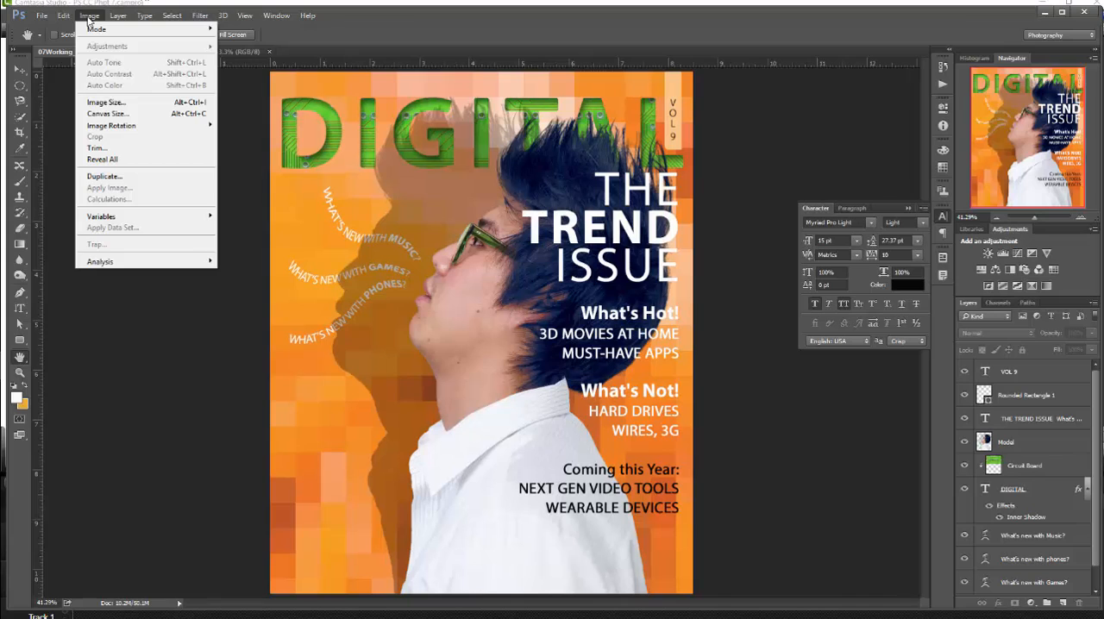
{"action": "left_click", "coordinate": [102, 102]}
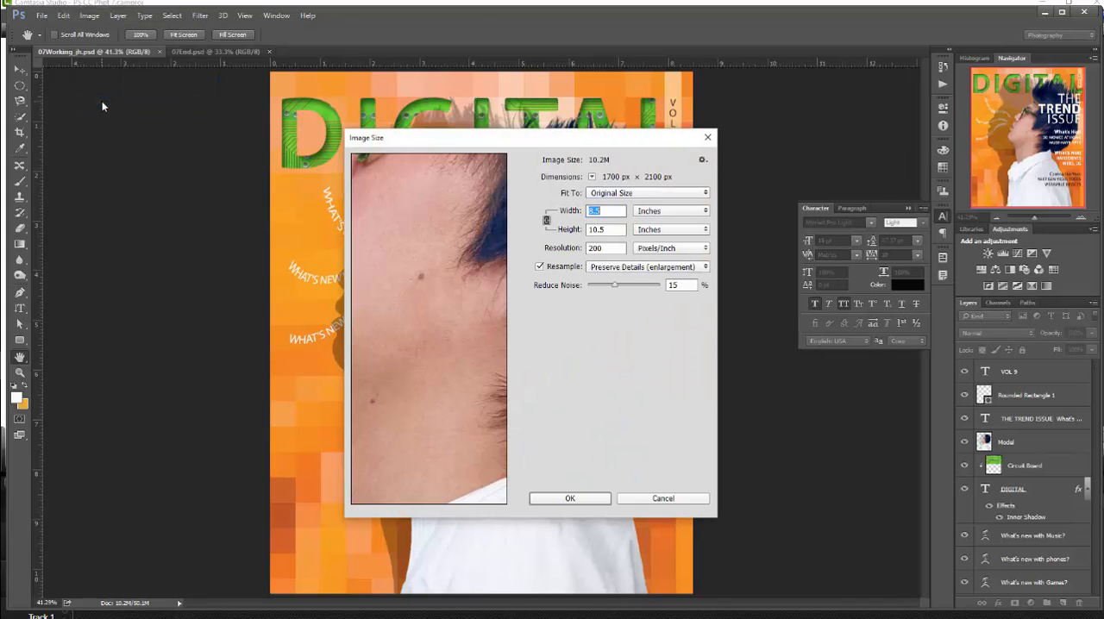
{"action": "double_click", "coordinate": [609, 249]}
{"action": "type", "text": "100"}
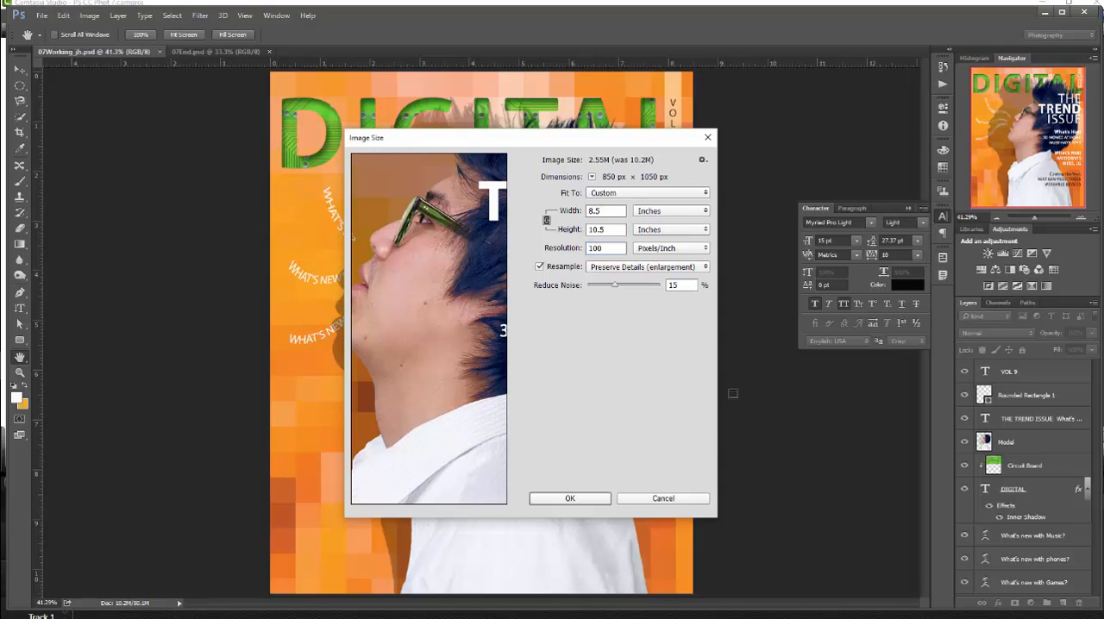
{"action": "left_click", "coordinate": [582, 500]}
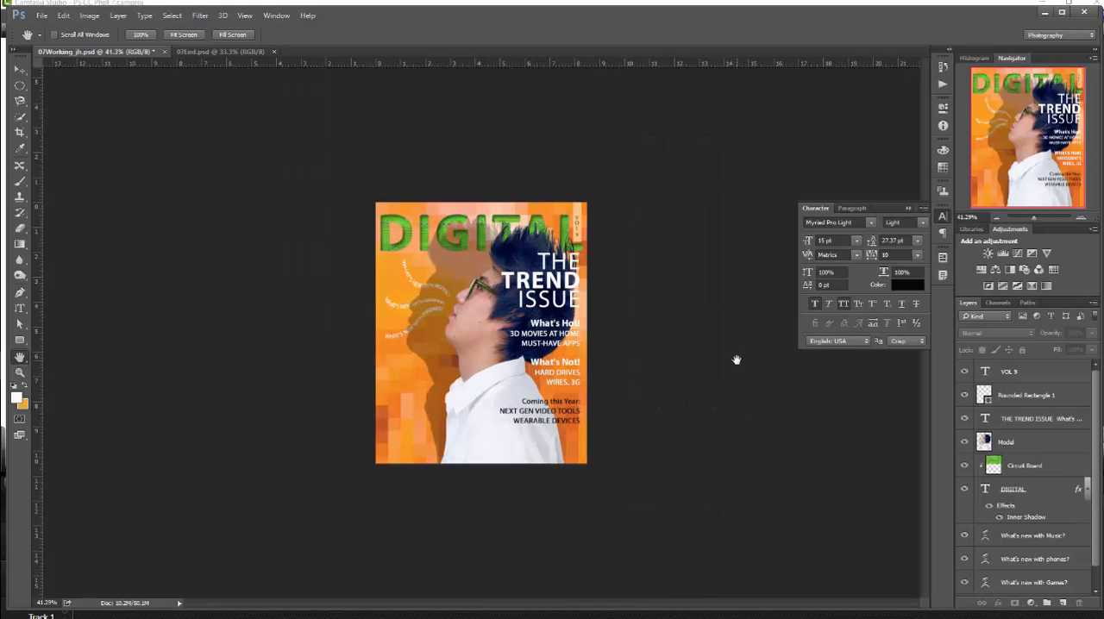
- Save a Photoshop PDF copy as 07Working_jh in the Lesson 07 folder, keeping the modified Press Quality preset and Photoshop editing capabilities
{"action": "left_click", "coordinate": [42, 15]}
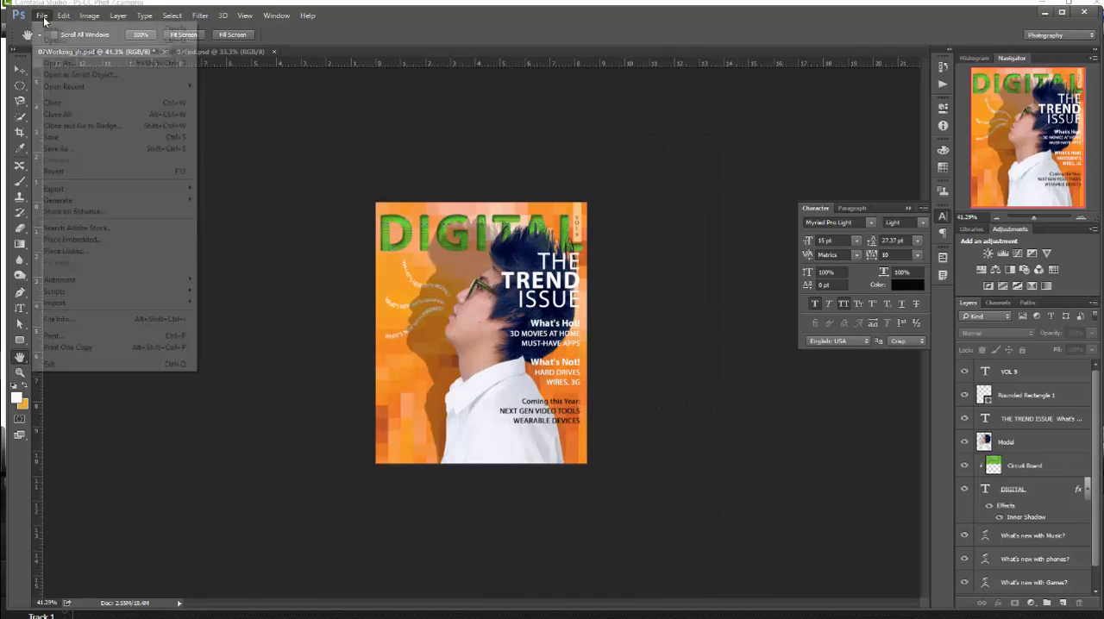
{"action": "left_click", "coordinate": [64, 151]}
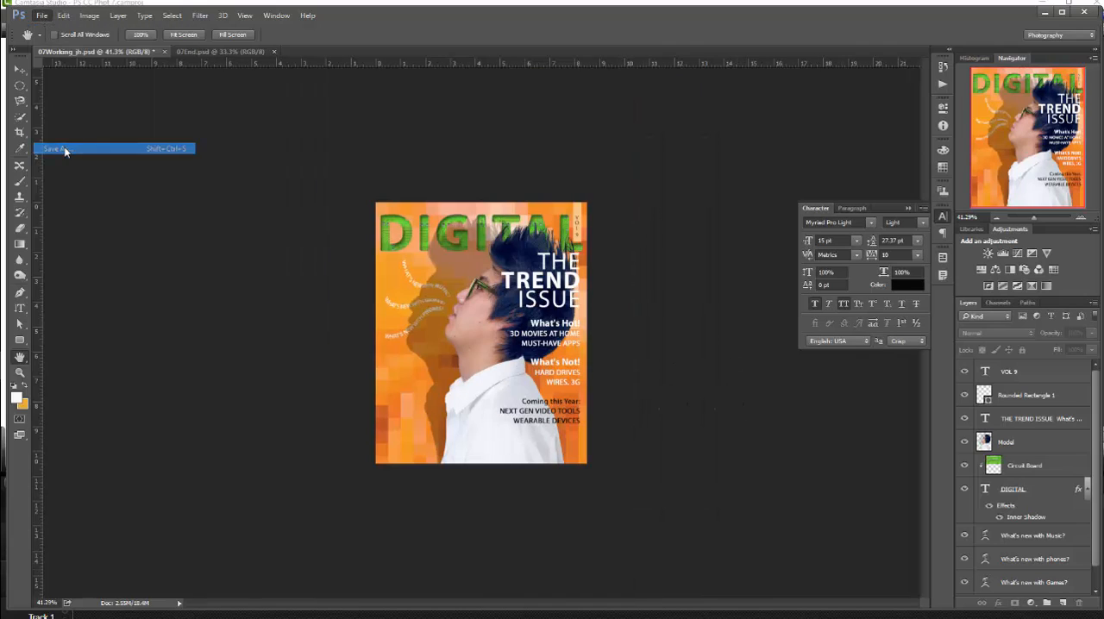
{"action": "left_click", "coordinate": [709, 392]}
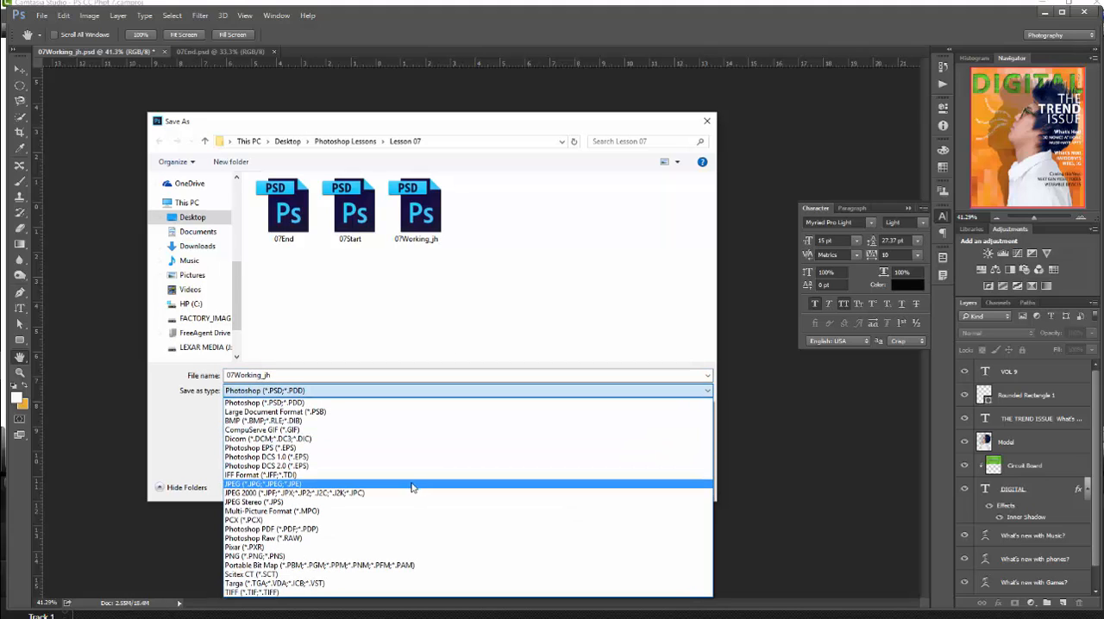
{"action": "left_click", "coordinate": [357, 529]}
{"action": "left_click", "coordinate": [613, 484]}
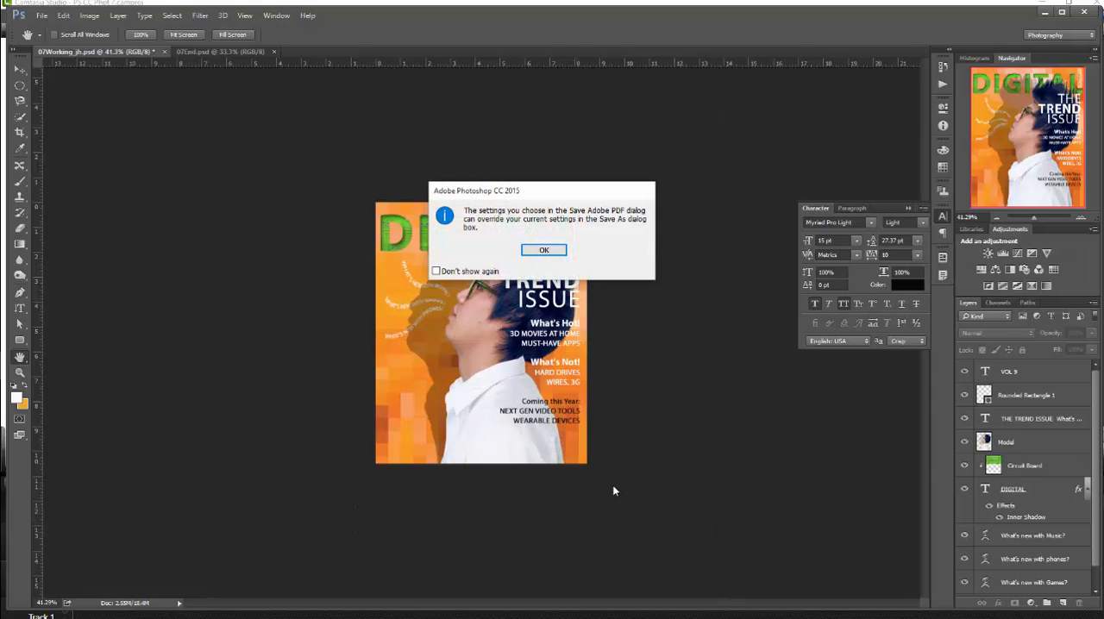
{"action": "left_click", "coordinate": [547, 255]}
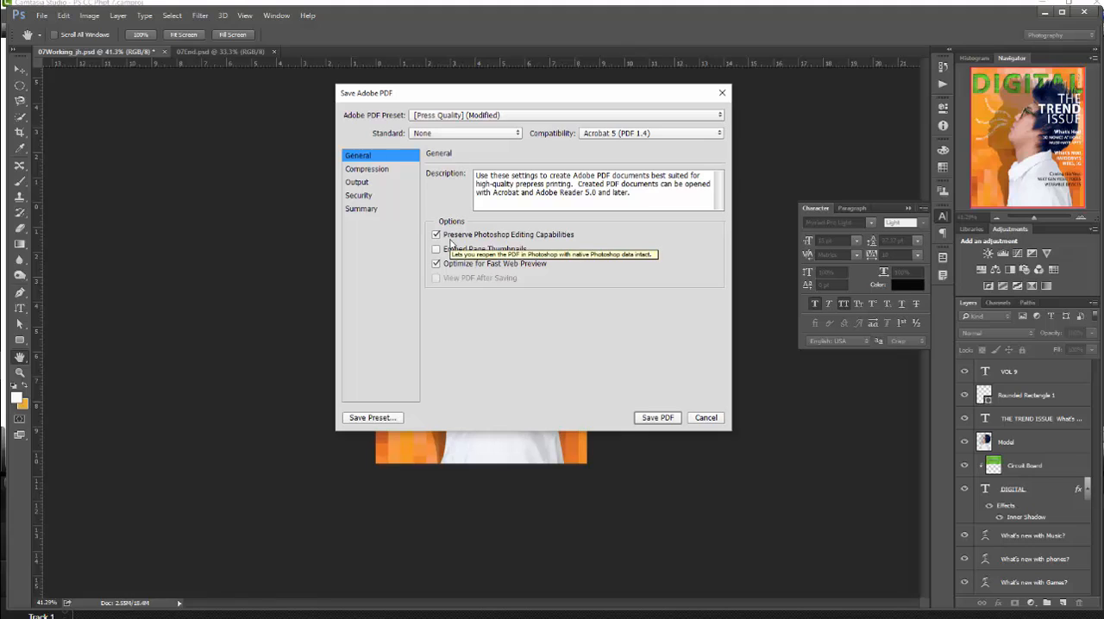
{"action": "left_click", "coordinate": [658, 418]}
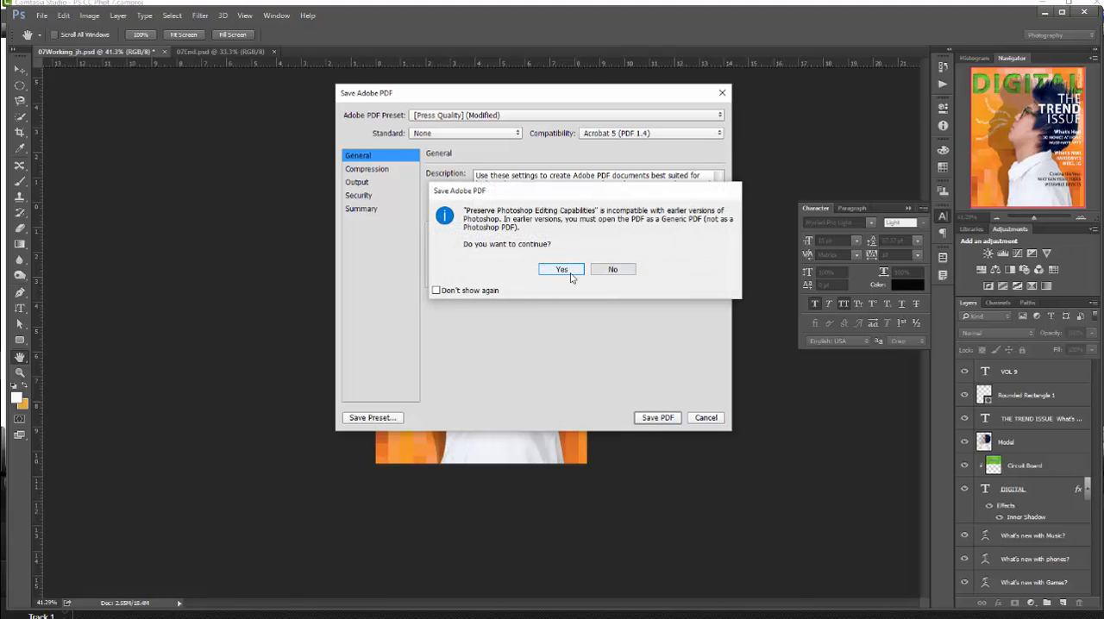
{"action": "left_click", "coordinate": [562, 270]}
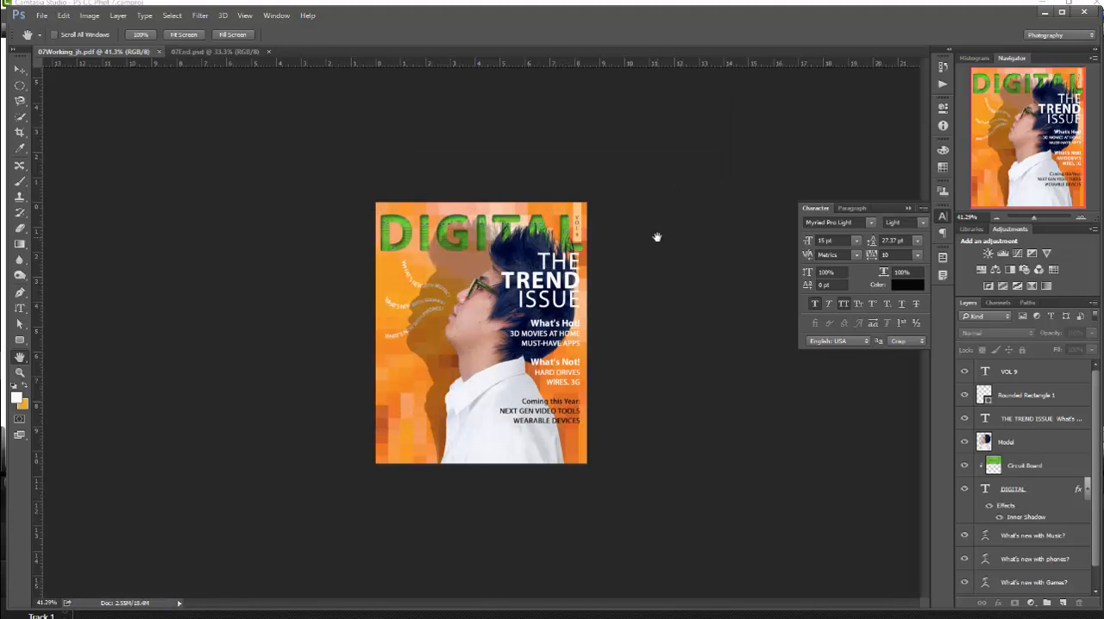
- Minimize the open programs, browse from the desktop to Lesson 07 in the Photoshop Lessons folder, and select the 07Working_jh PDF
{"action": "left_click", "coordinate": [1045, 13]}
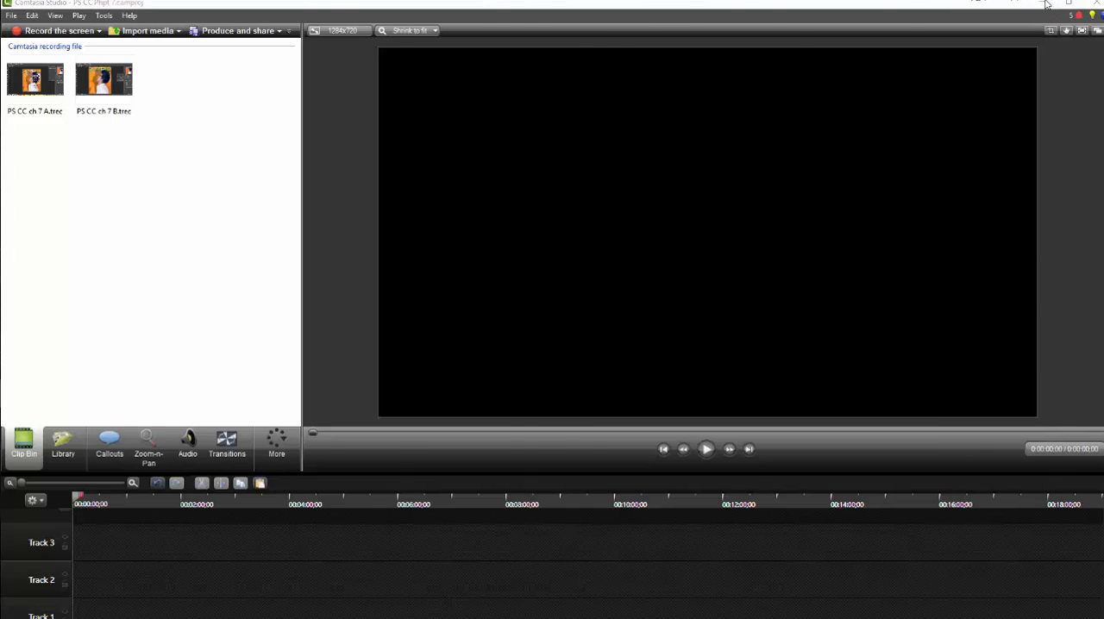
{"action": "left_click", "coordinate": [1044, 5]}
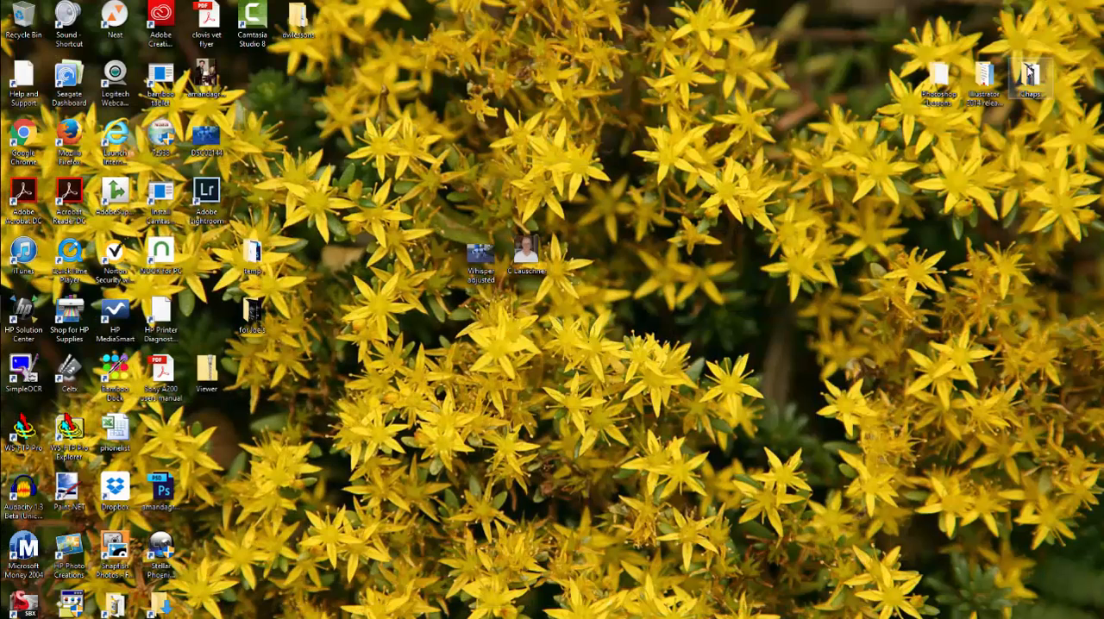
{"action": "double_click", "coordinate": [940, 80]}
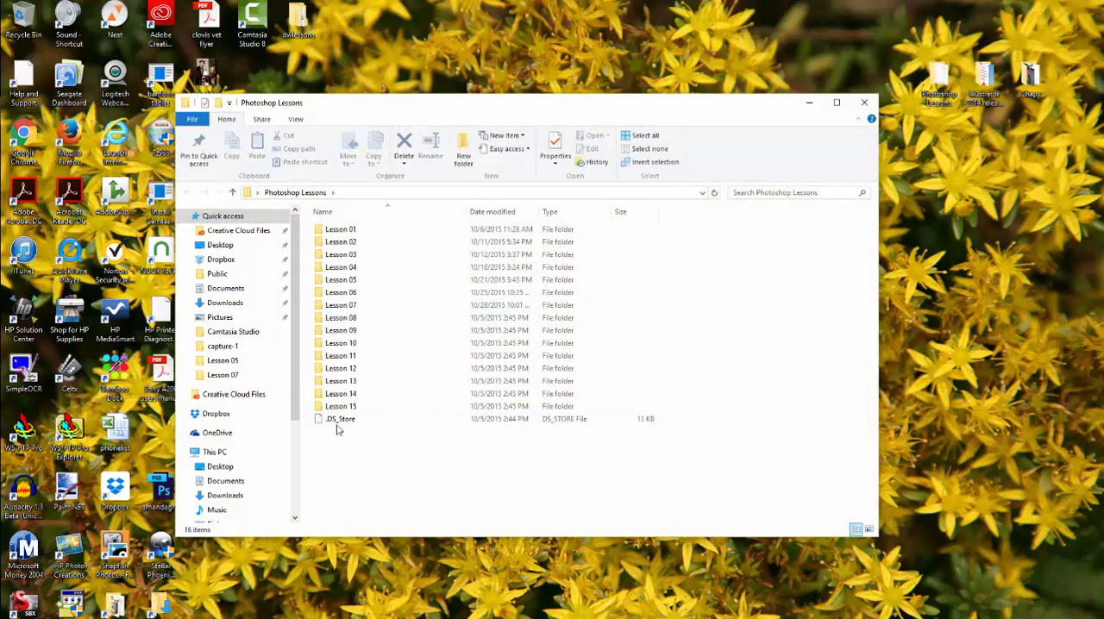
{"action": "left_click", "coordinate": [339, 308]}
{"action": "double_click", "coordinate": [339, 309]}
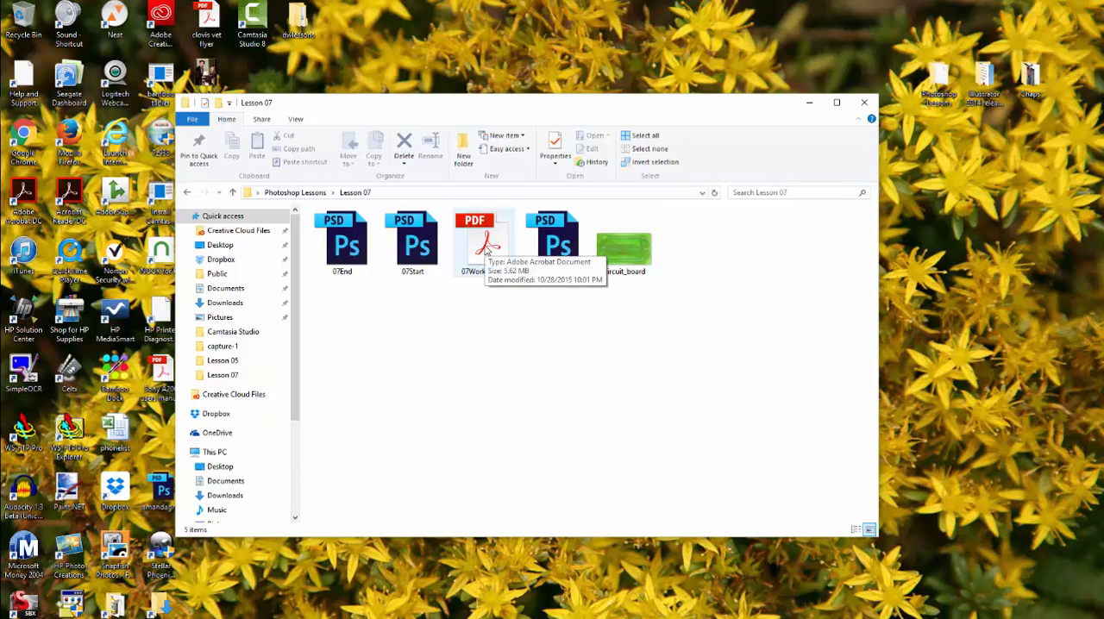
{"action": "left_click", "coordinate": [485, 249]}
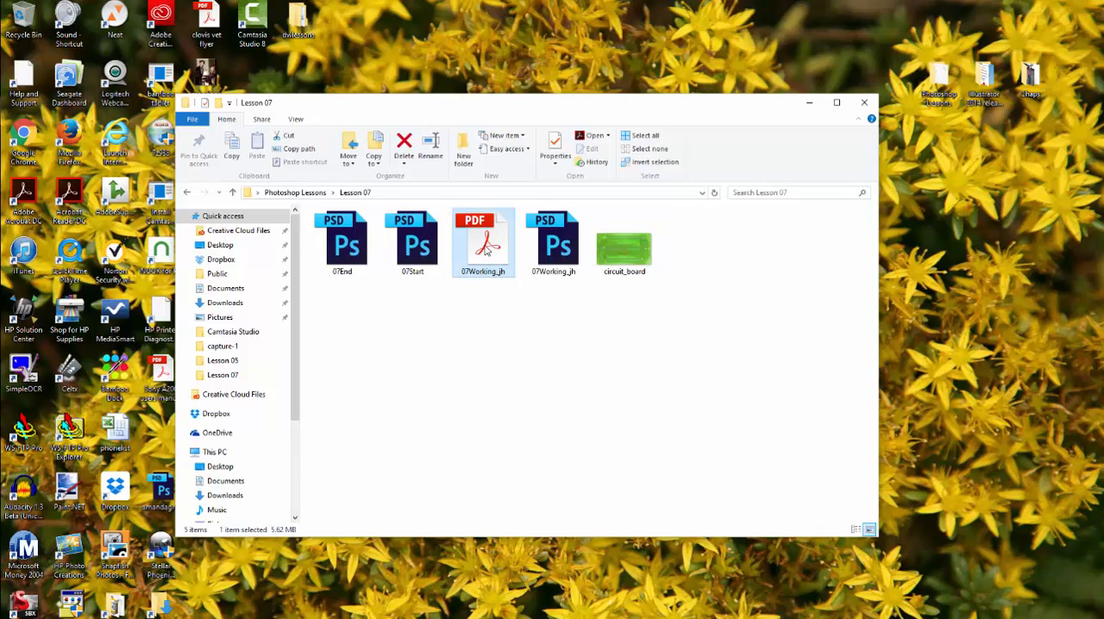